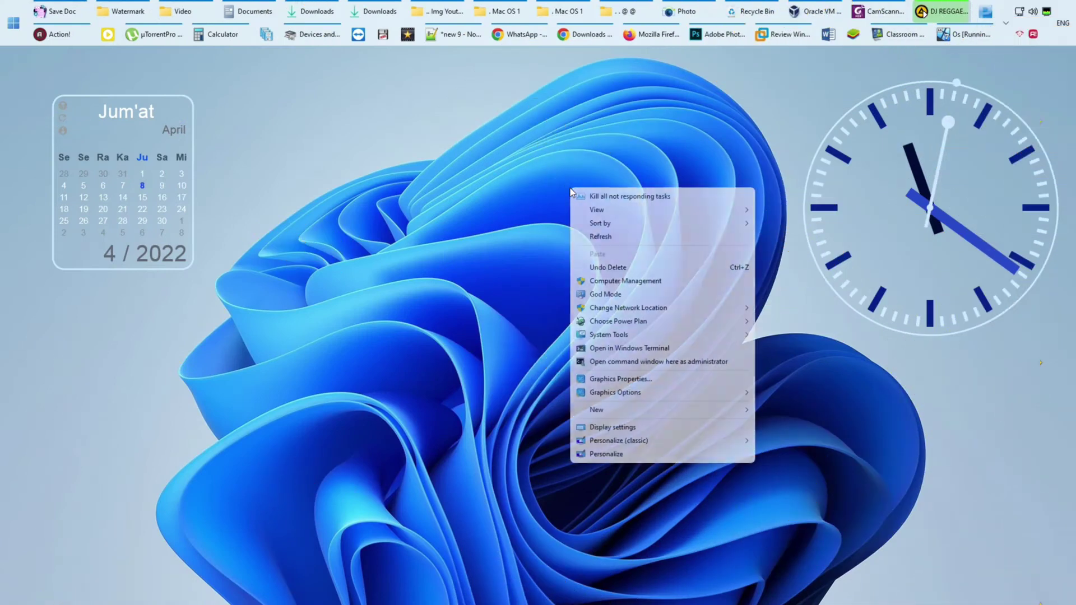
Step: Refresh the desktop, switch to VMware Workstation and open the CD/DVD settings of the Review Windows System virtual machine
left_click(591, 237)
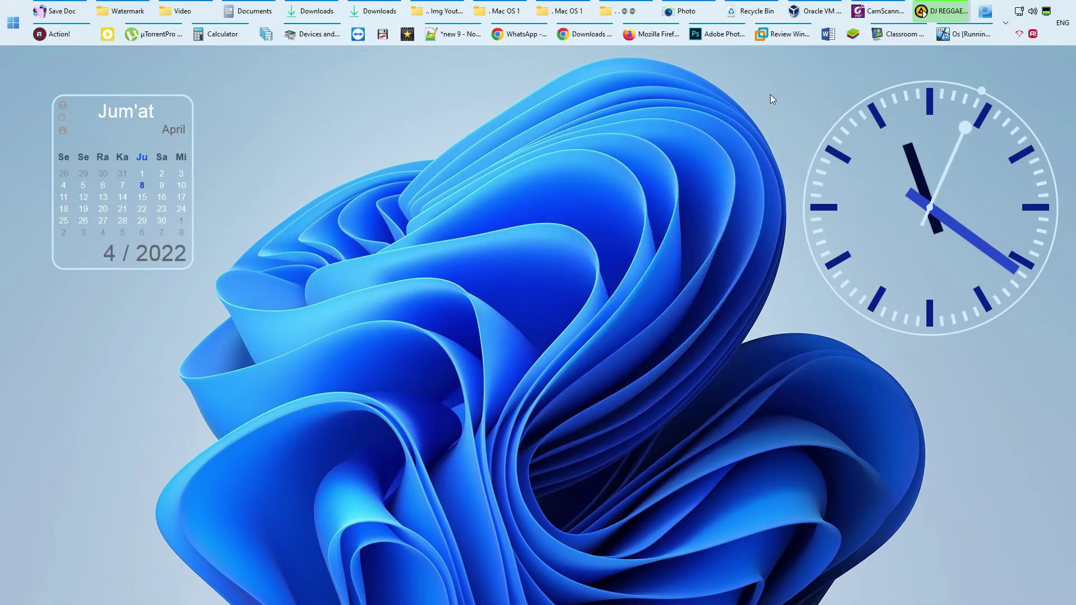
left_click(772, 35)
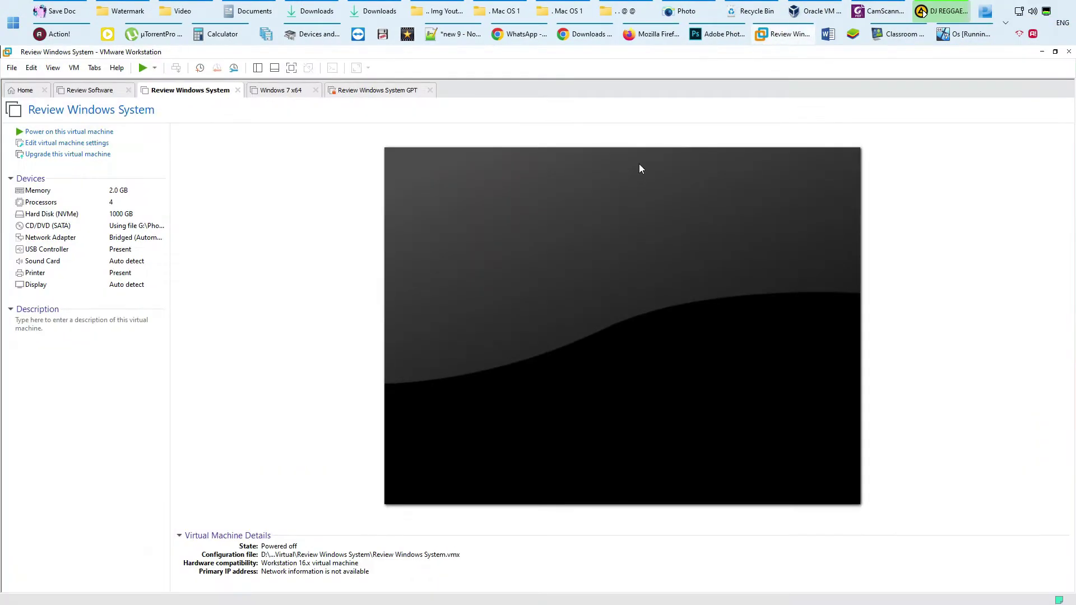
left_click(96, 144)
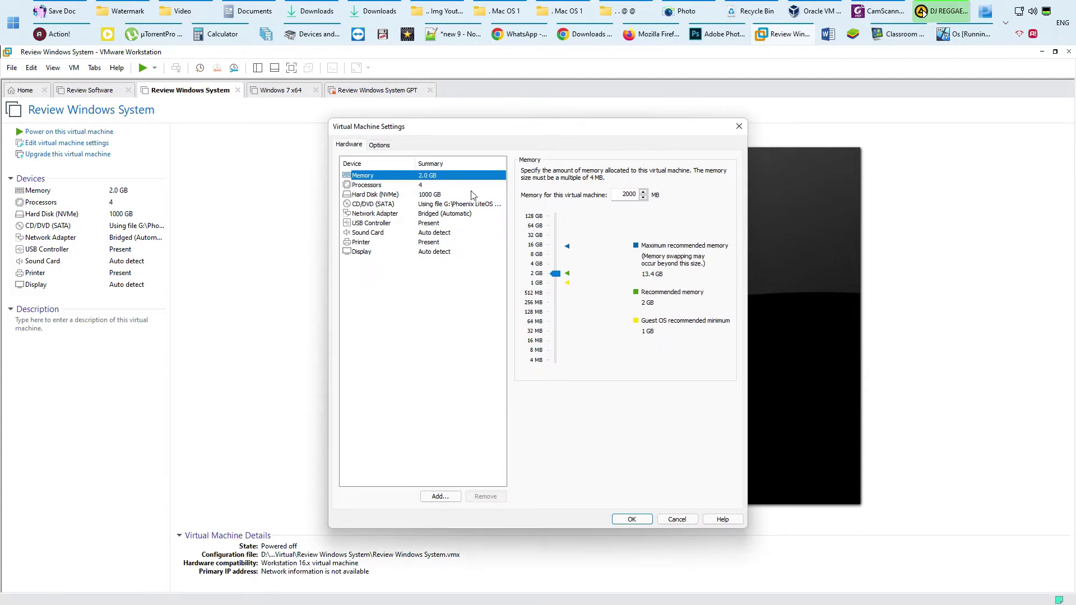
left_click(446, 187)
left_click(443, 203)
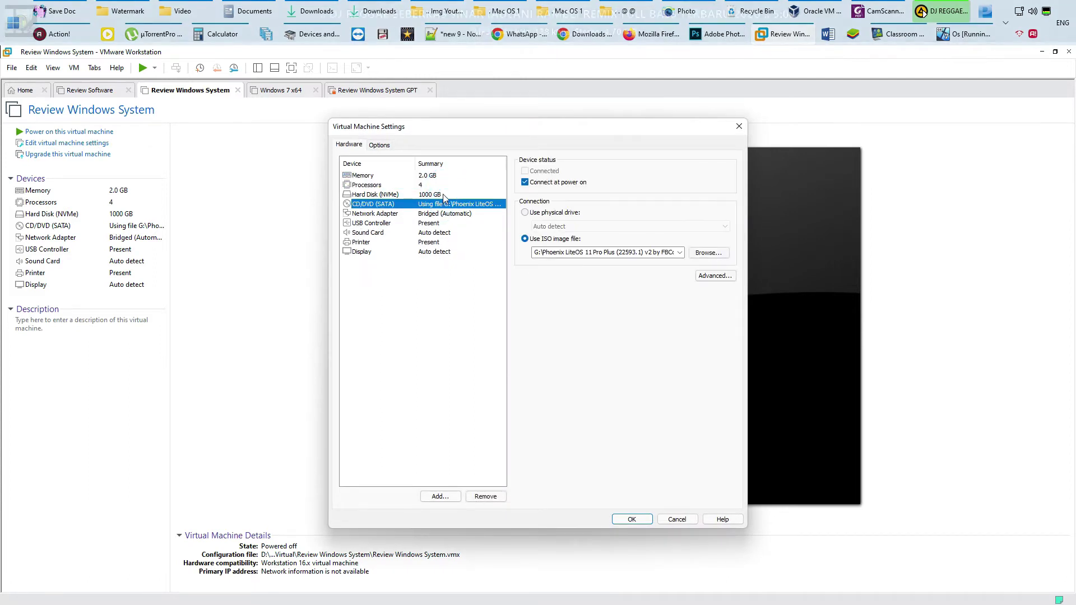
Step: Attach the Morph's Windows 10 installer ISO to the virtual CD/DVD drive and save the virtual machine settings
left_click(708, 253)
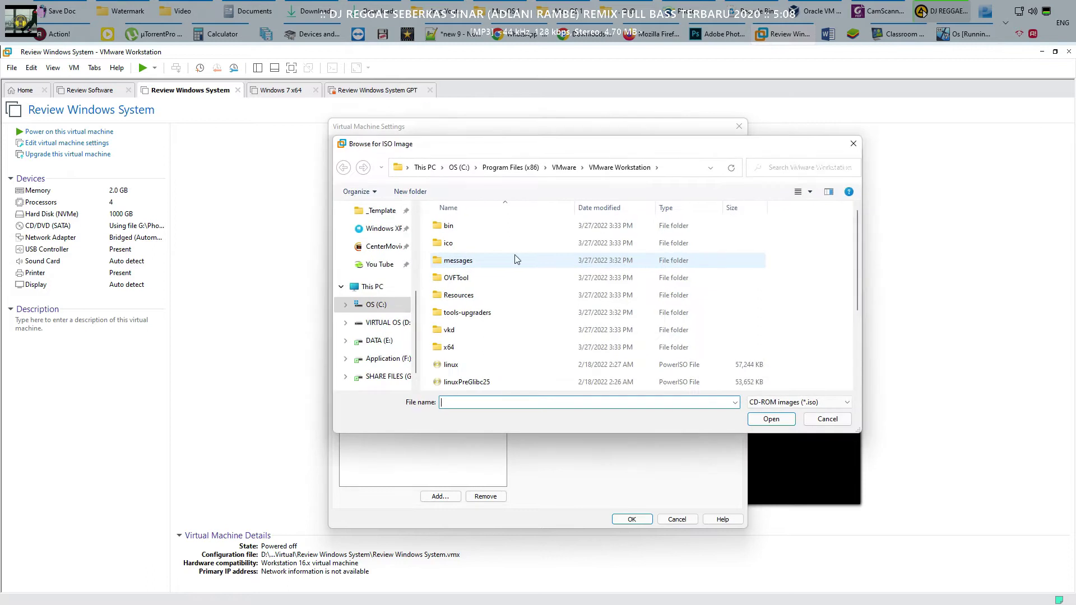
left_click(382, 211)
double_click(460, 241)
left_click(634, 519)
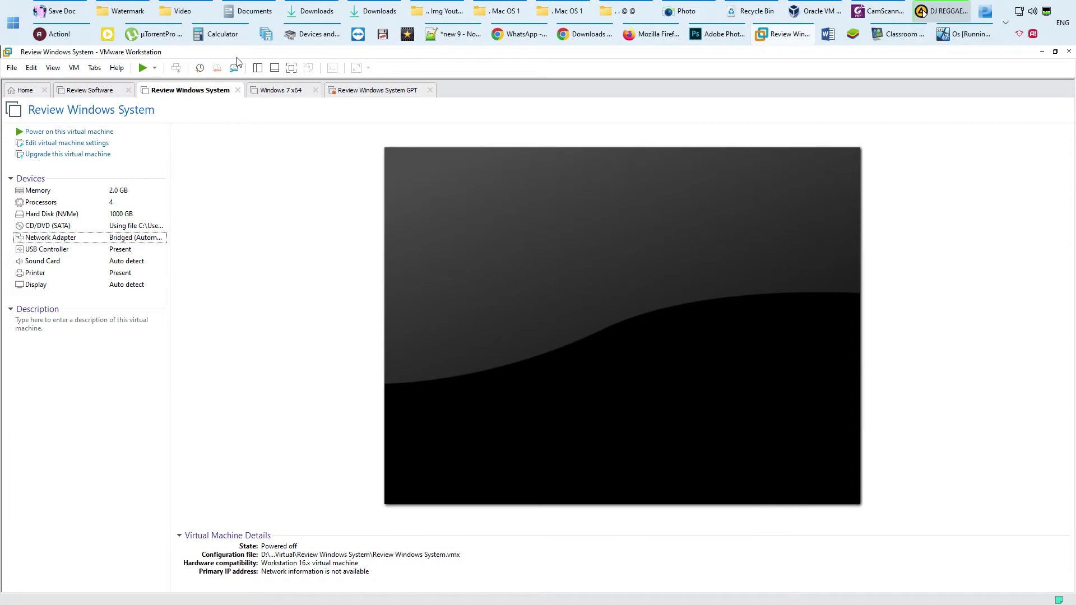
Step: Show the virtual machine in full screen and power it on
left_click(291, 70)
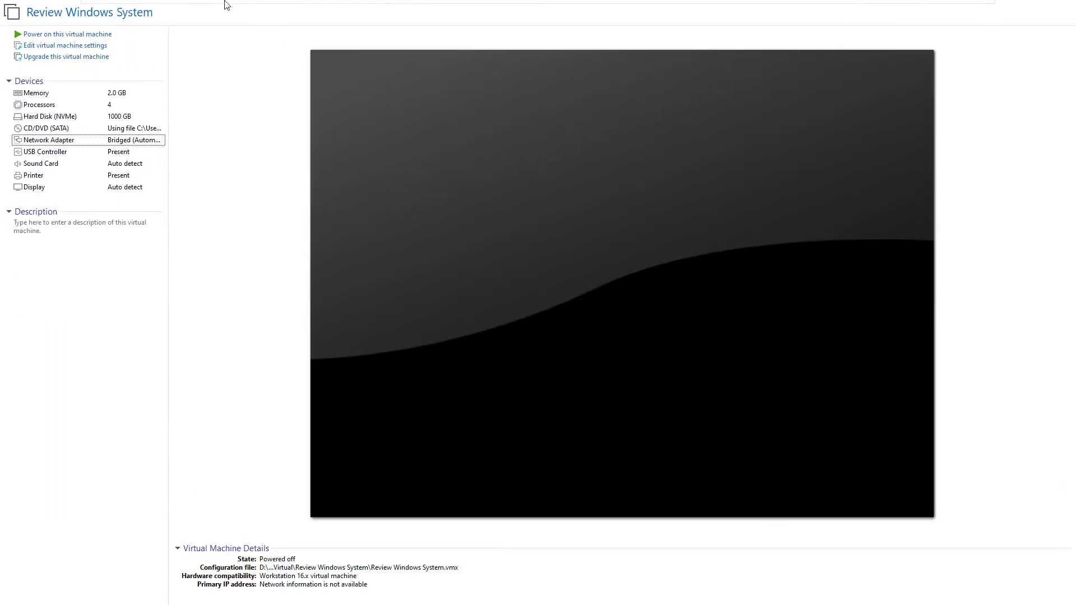
mouse_move(232, 7)
left_click(89, 35)
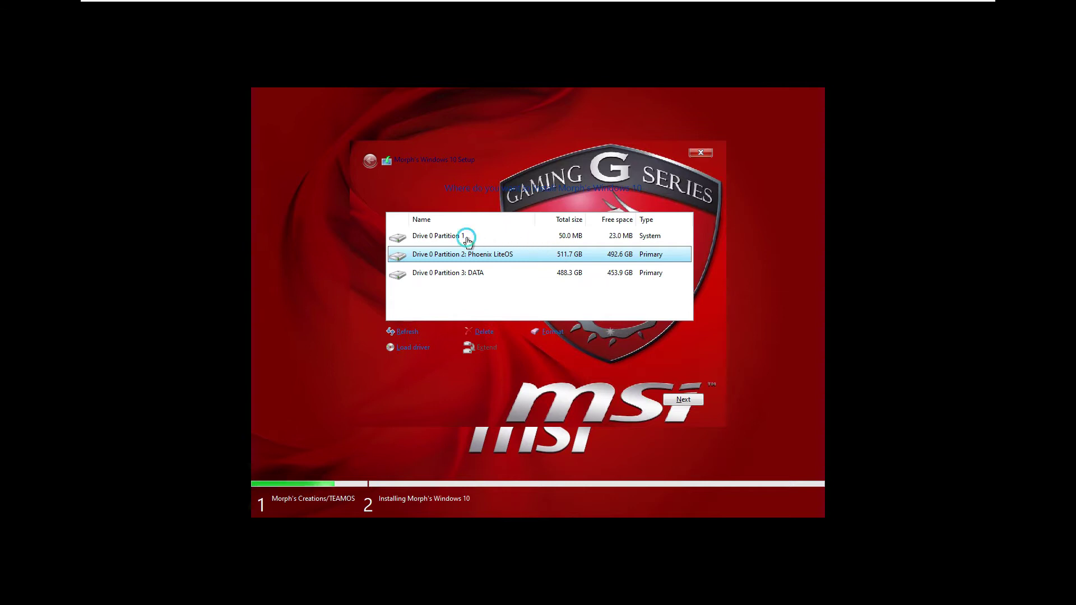
Step: Format the 50 MB system partition, Drive 0 Partition 1, in the Windows setup
left_click(467, 238)
left_click(552, 333)
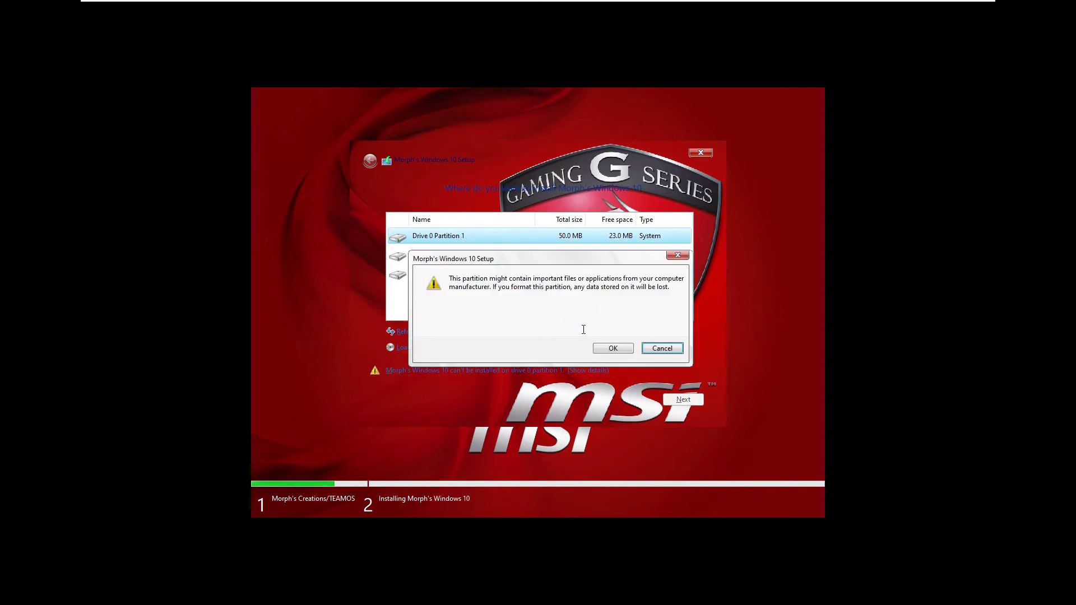
left_click(626, 349)
Step: Format Drive 0 Partition 2 (Phoenix LiteOS) and proceed with installing Windows on it
left_click(560, 334)
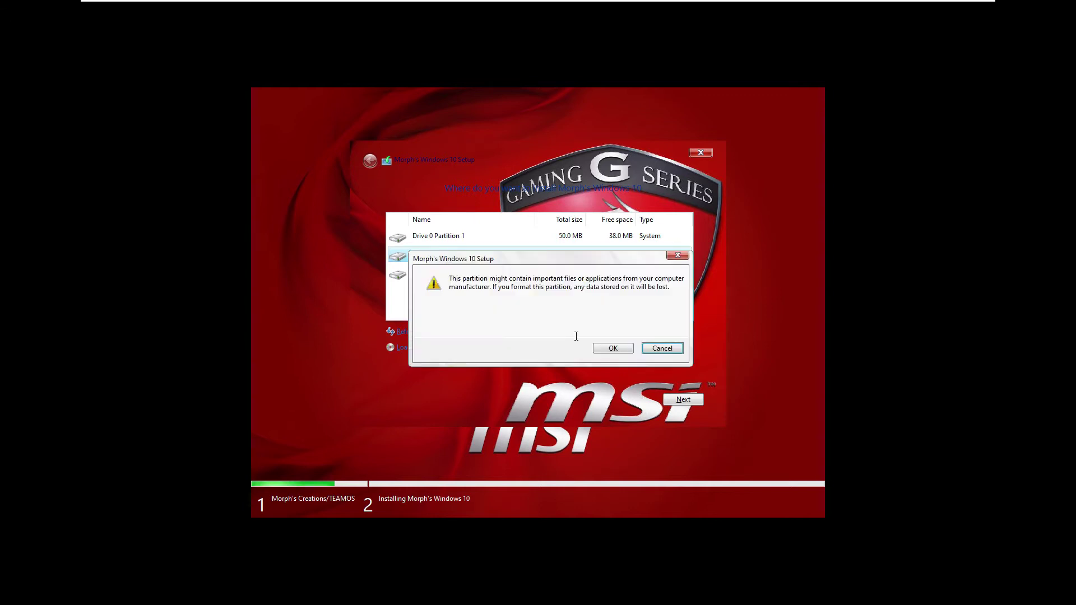
left_click(607, 350)
left_click(678, 398)
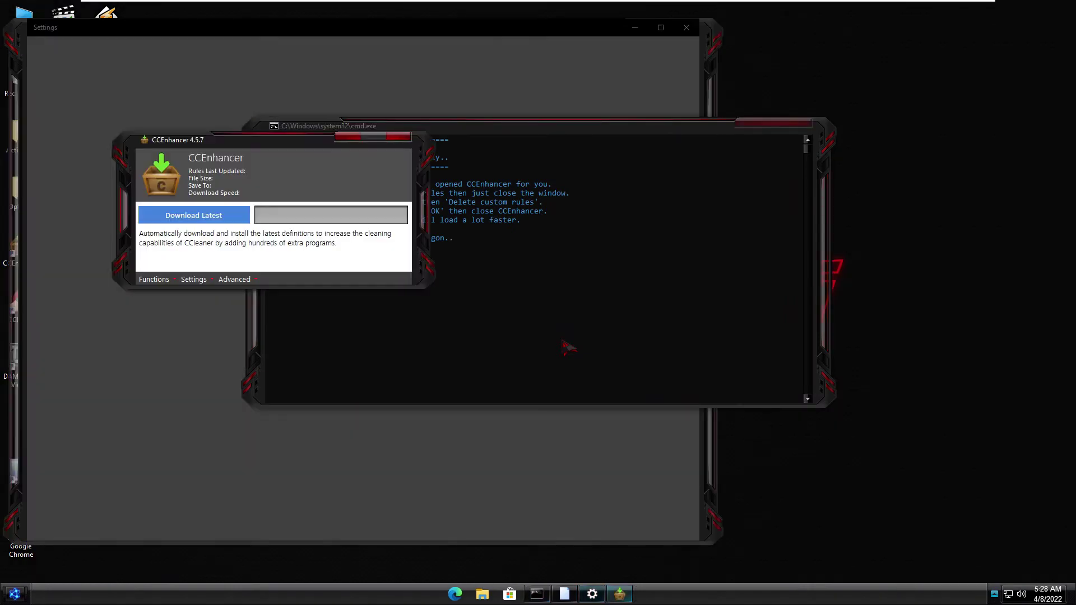
Step: Close CCEnhancer and let the post-install script in the command window continue to its end
left_click(401, 137)
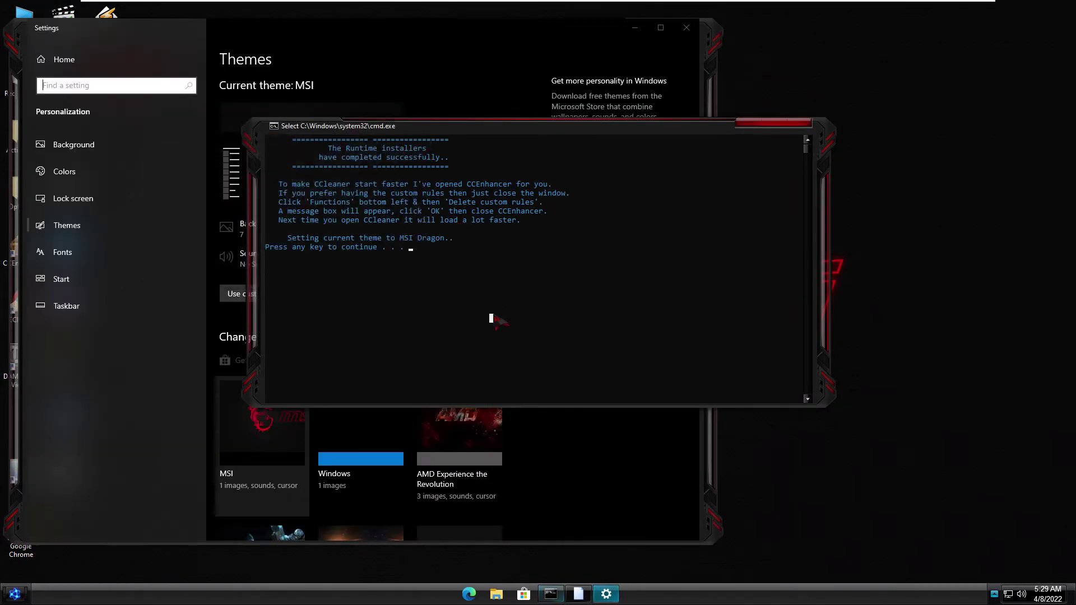
key("Return")
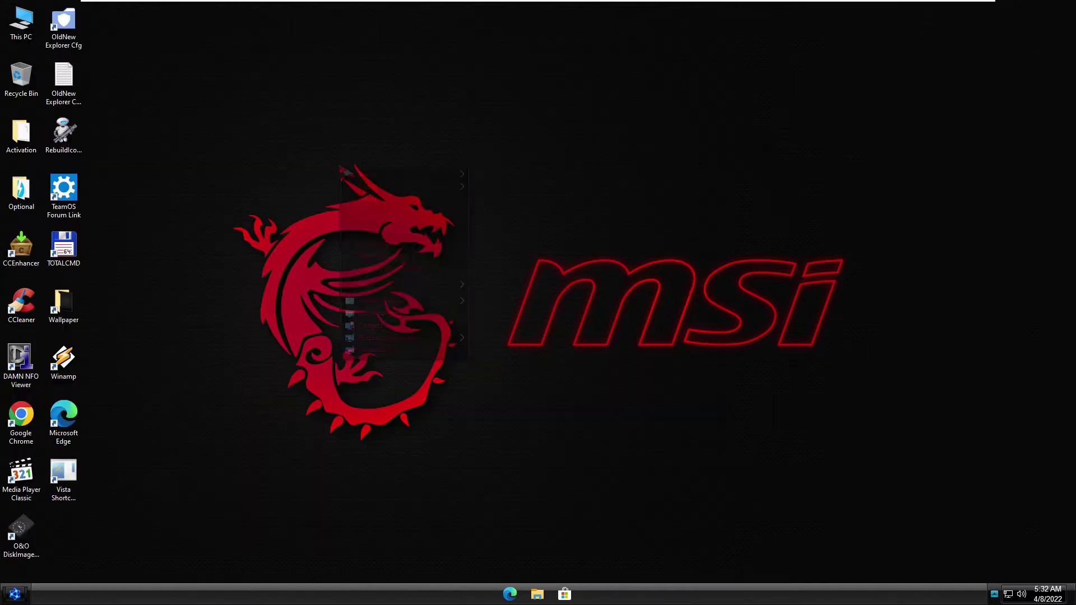
Step: Refresh the new Windows desktop and open the Settings home page in a maximized window
right_click(342, 169)
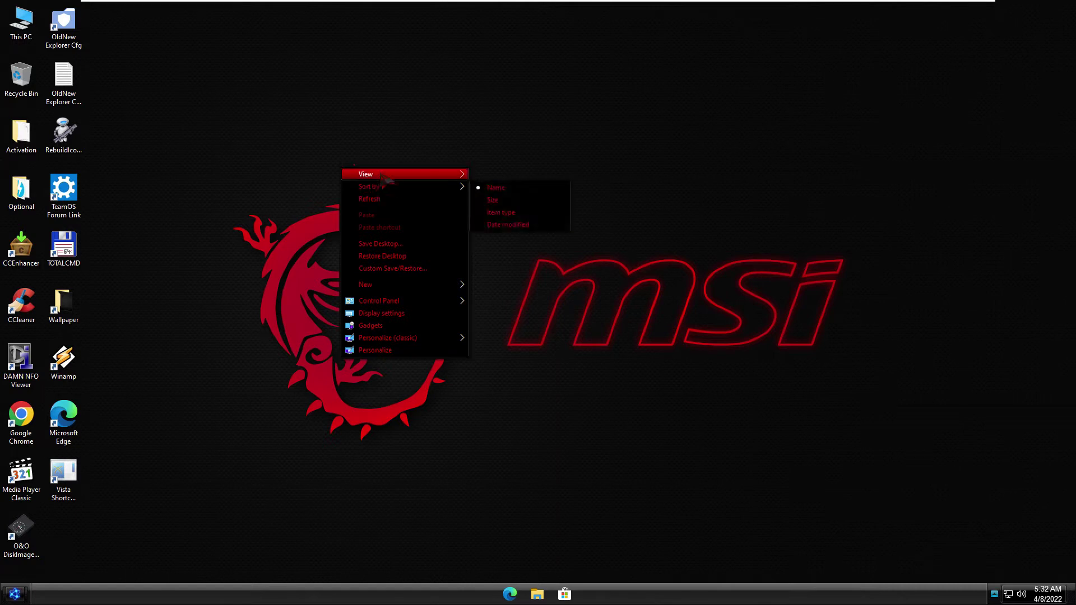
left_click(381, 201)
right_click(276, 336)
left_click(300, 583)
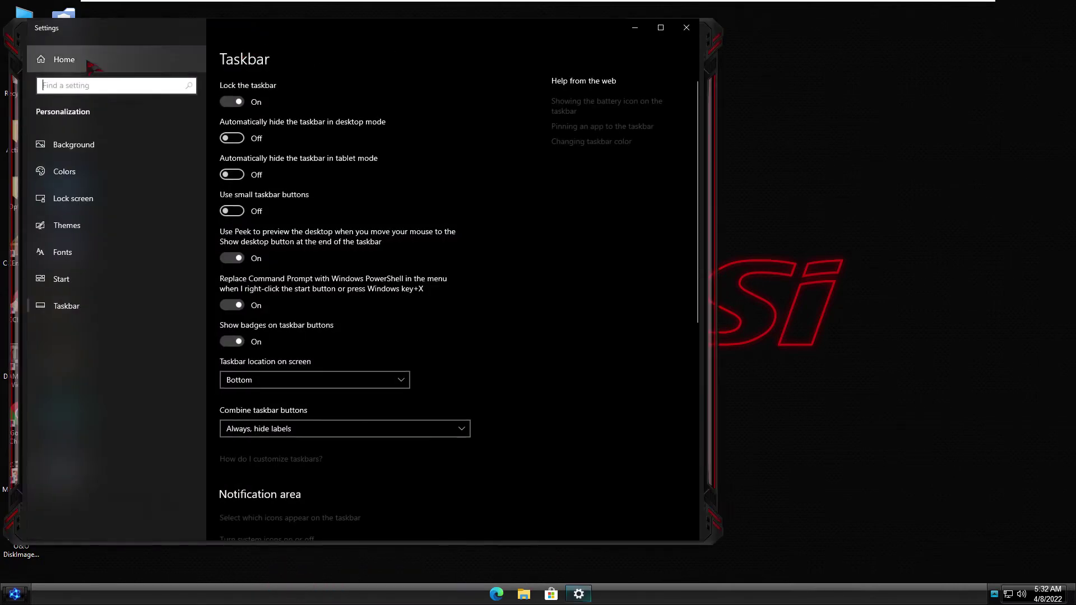
left_click(60, 60)
left_click(660, 27)
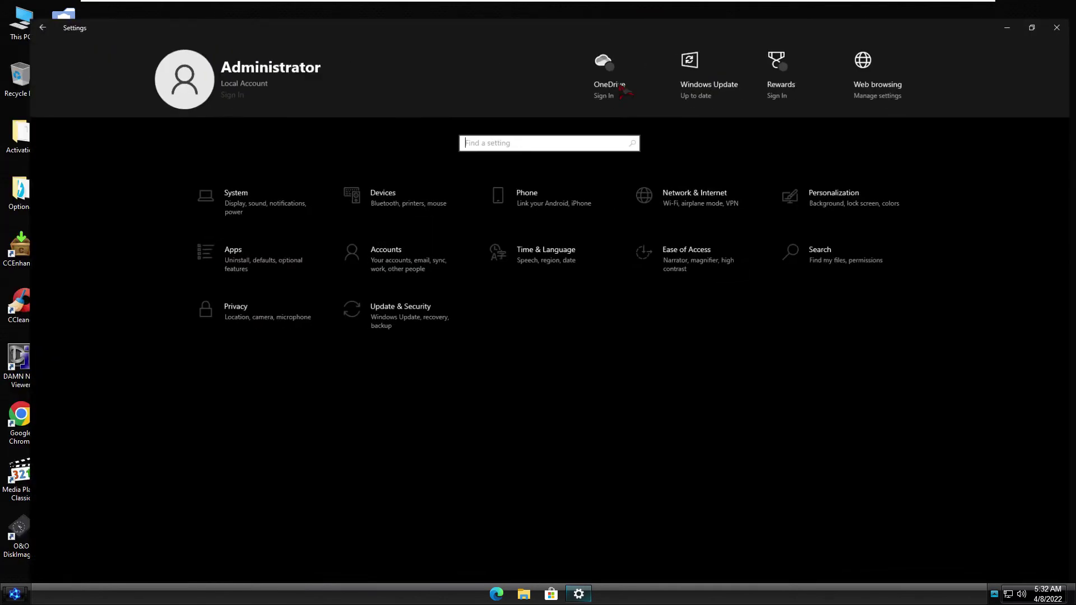
Step: Examine the device and Windows specifications on the System About page, and return to the Settings home page
left_click(218, 189)
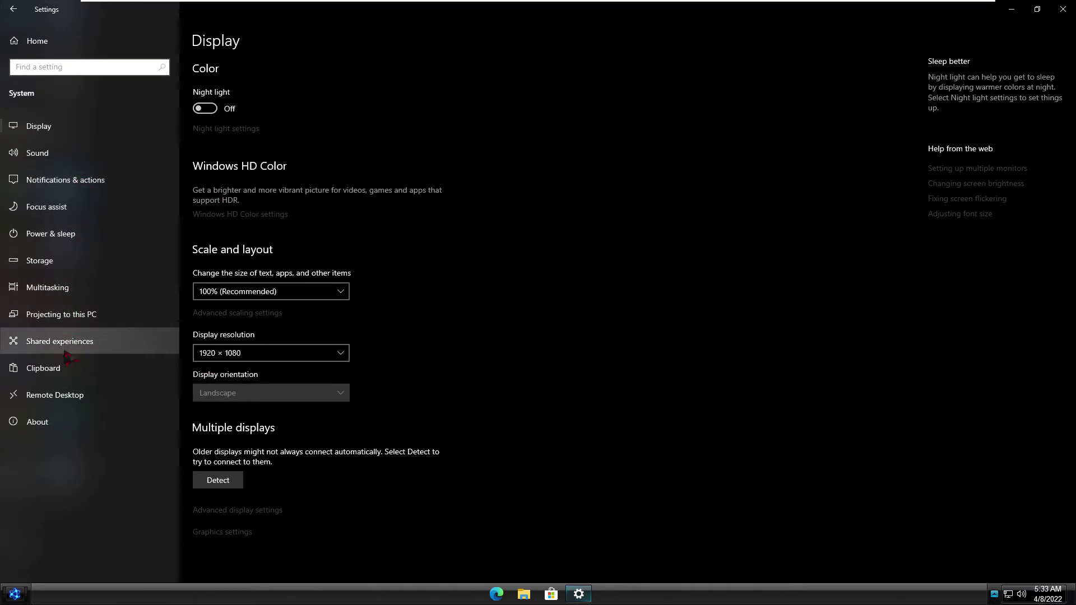
left_click(67, 424)
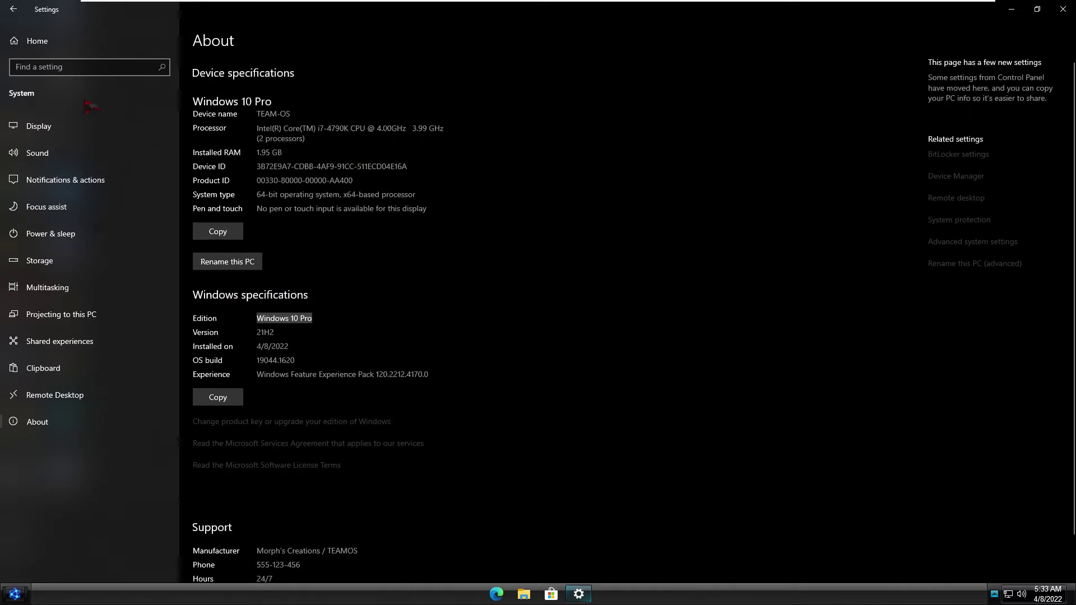
left_click(53, 40)
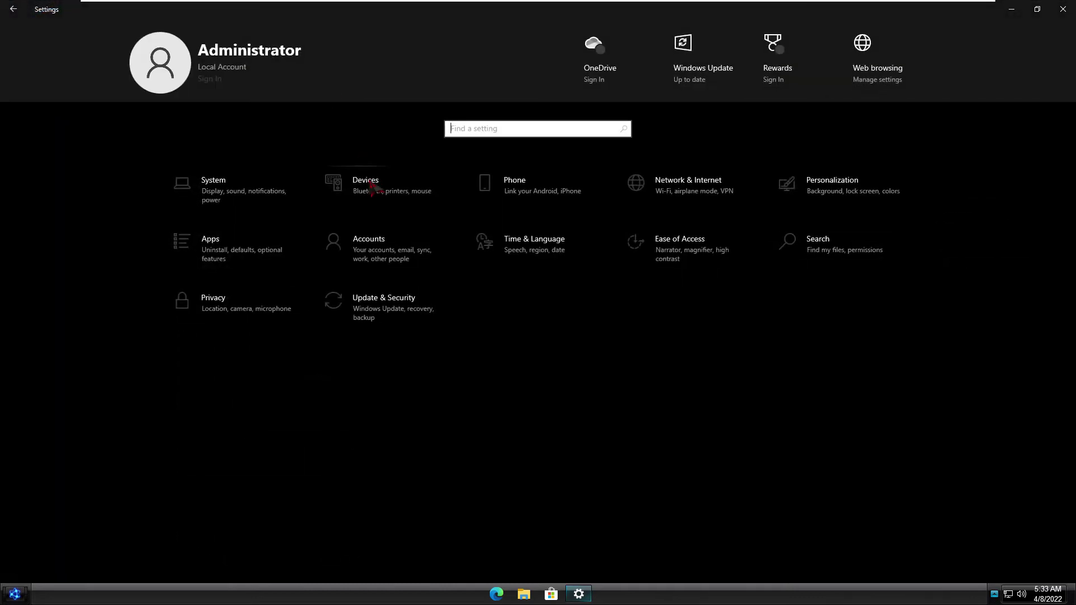
Step: Look through the Devices, Phone, and Network & Internet settings, returning to the Settings home page after each
left_click(371, 187)
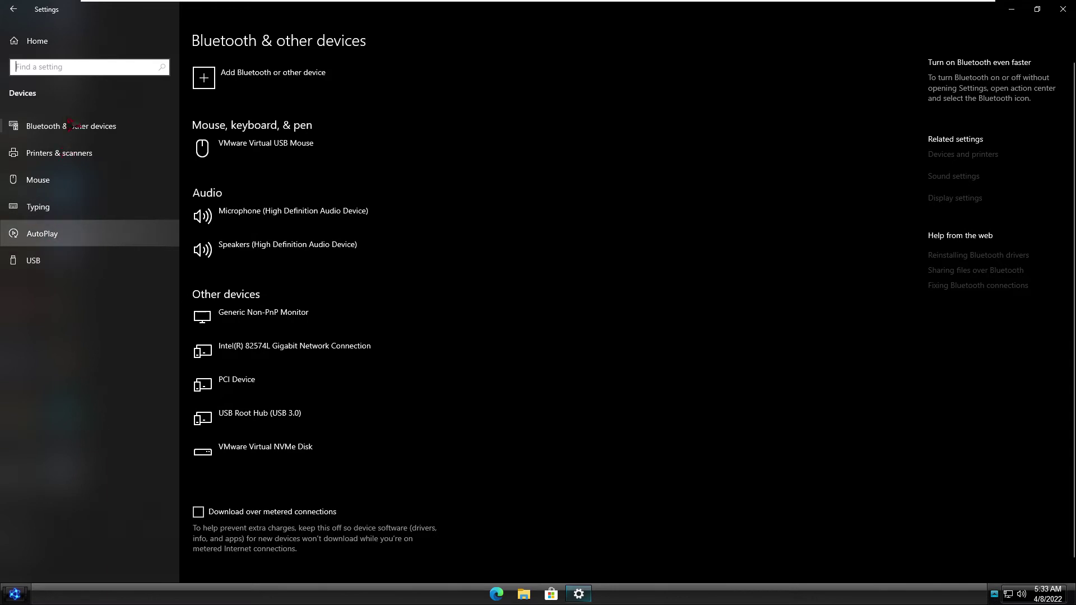
left_click(70, 41)
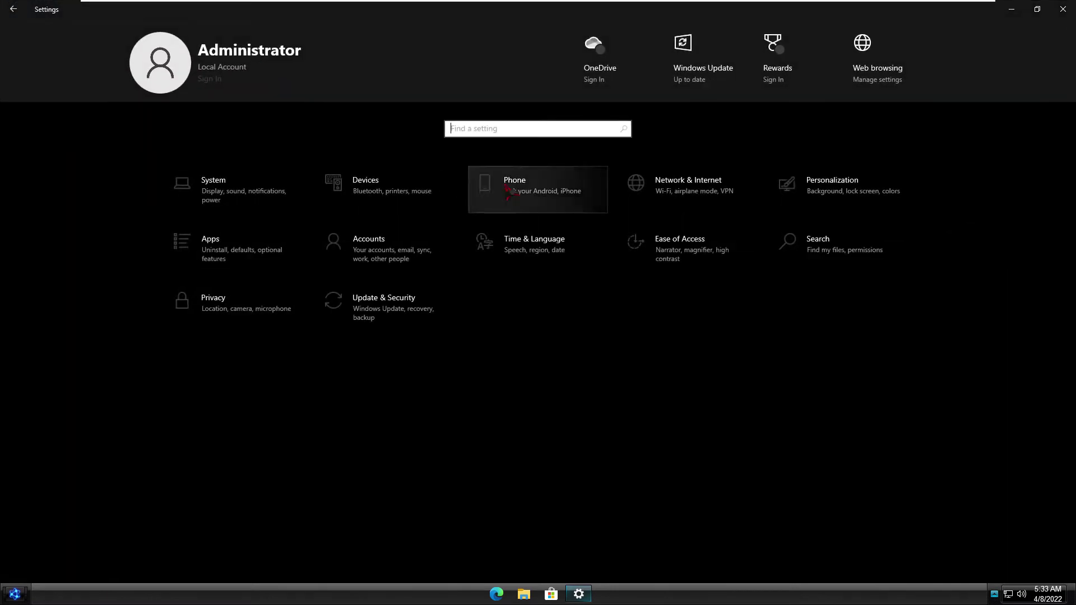
left_click(510, 191)
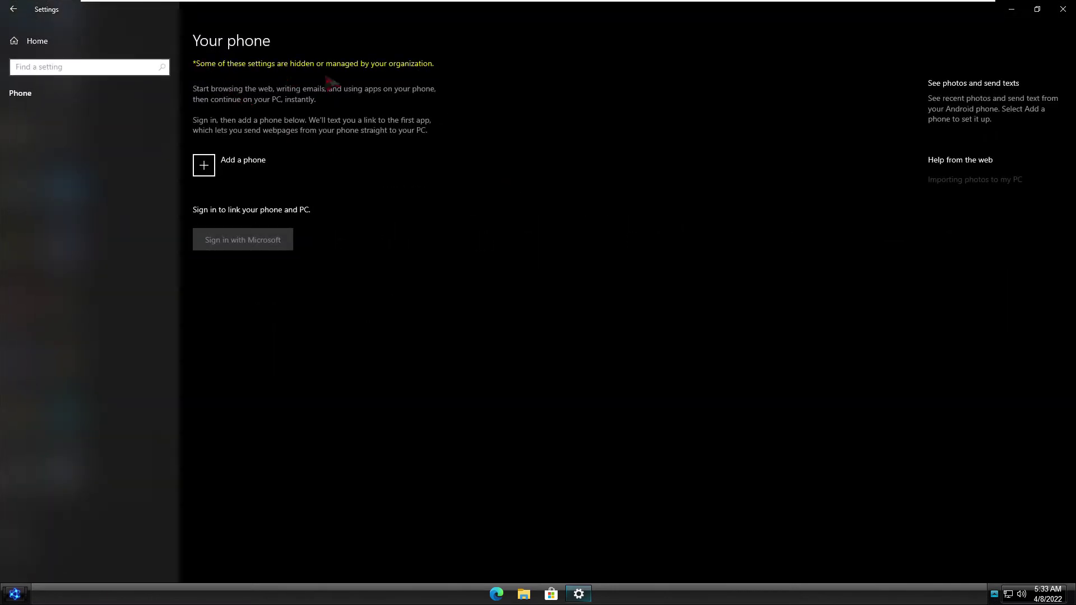
left_click(98, 42)
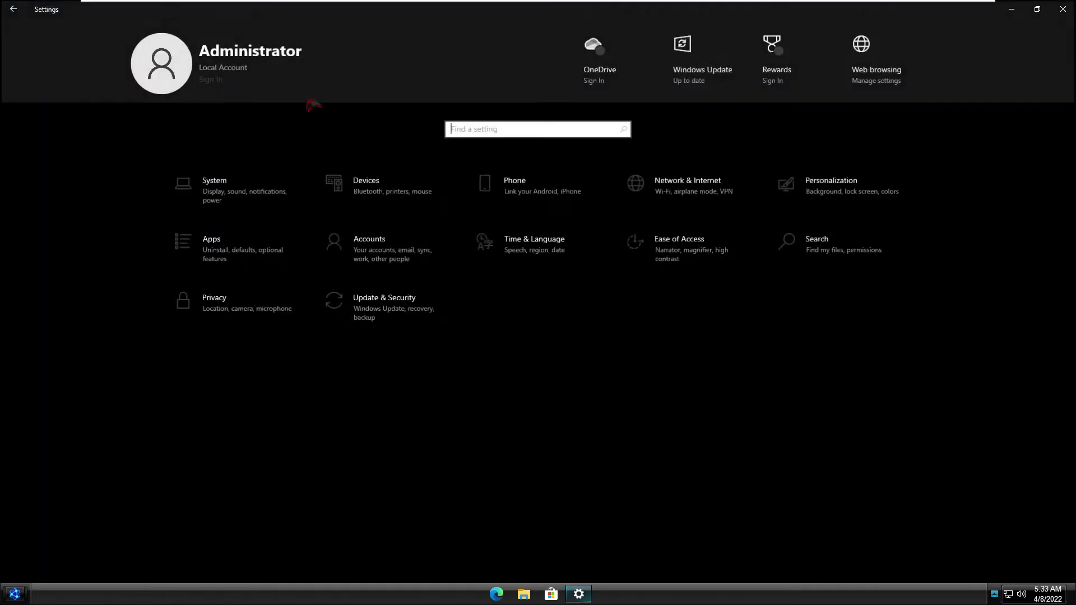
left_click(694, 192)
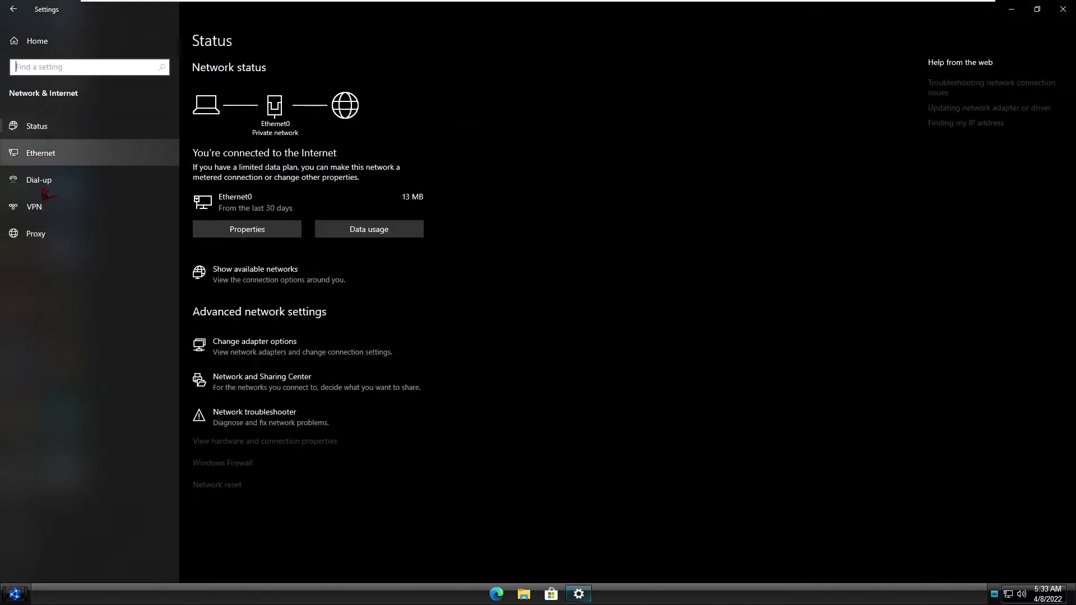
left_click(91, 40)
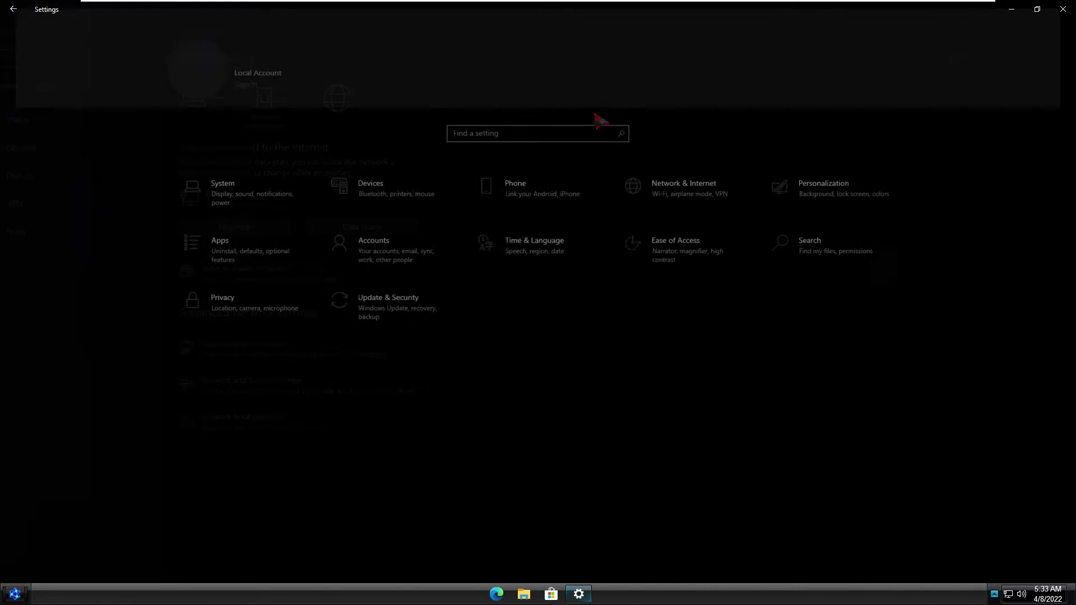
Step: Look over the installed themes and the background options in Personalization, and return to the Settings home page
left_click(790, 182)
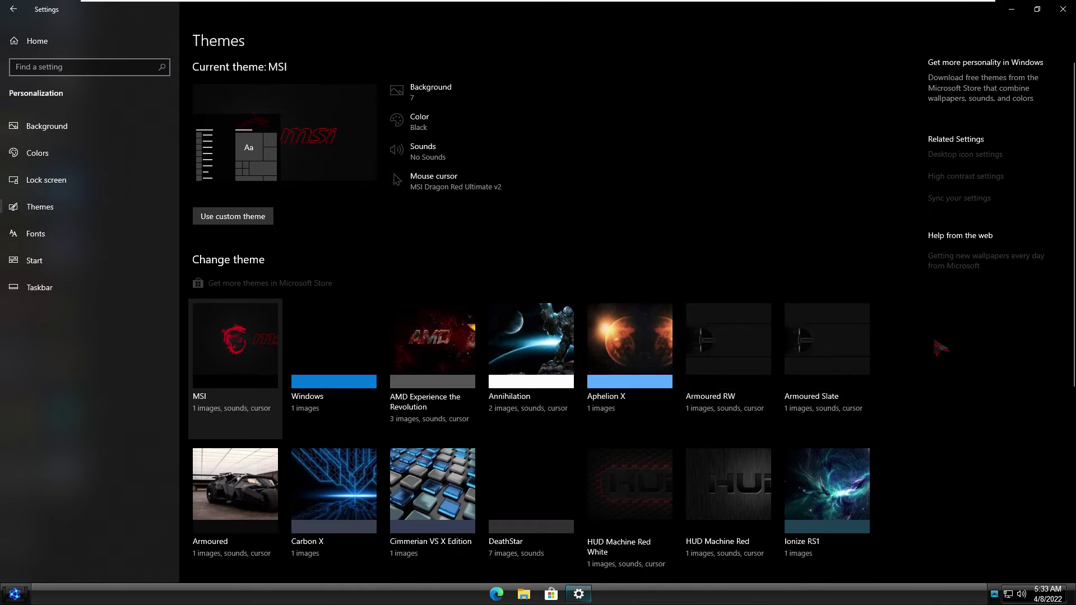
scroll(941, 347, "down", 5)
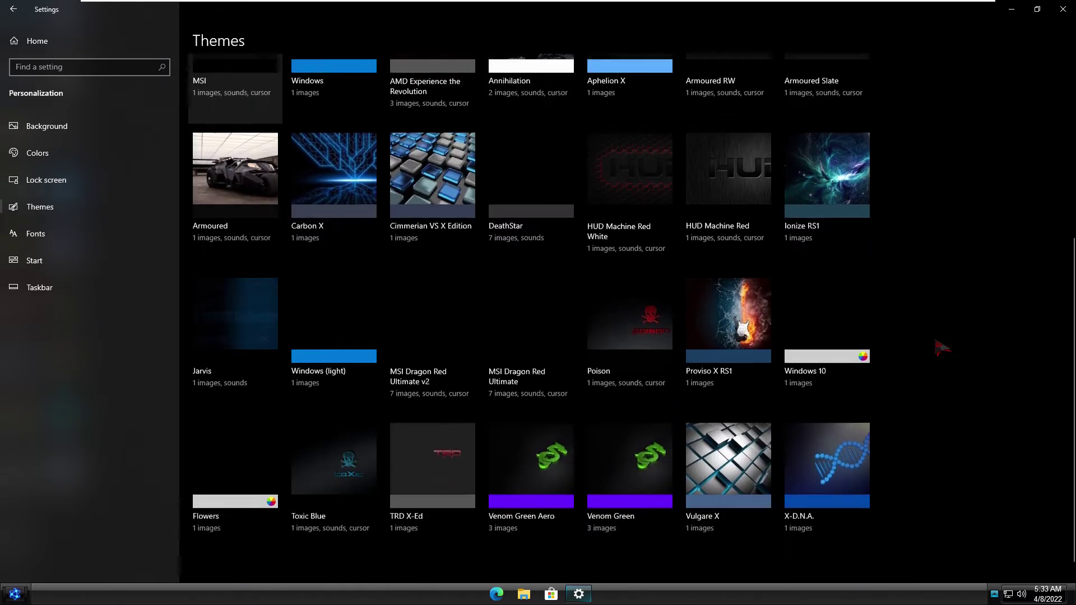
scroll(941, 347, "up", 6)
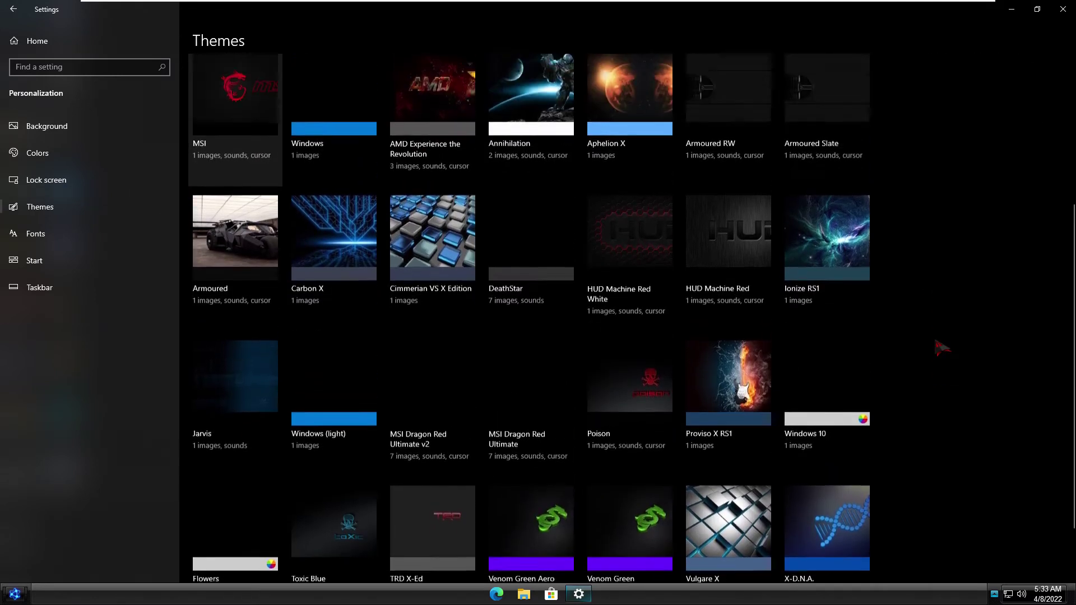
left_click(33, 125)
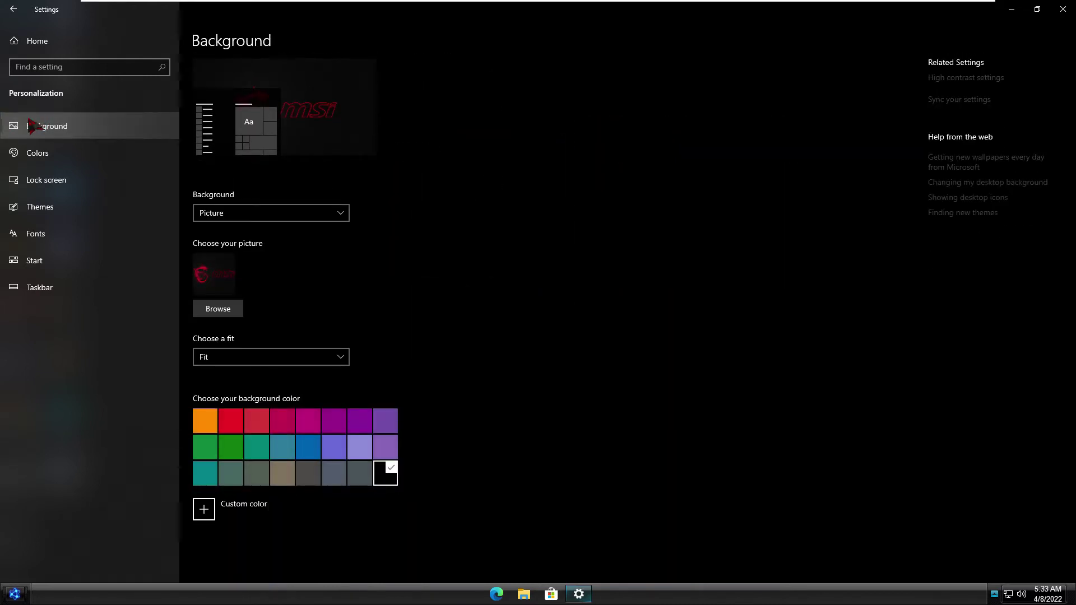
left_click(70, 39)
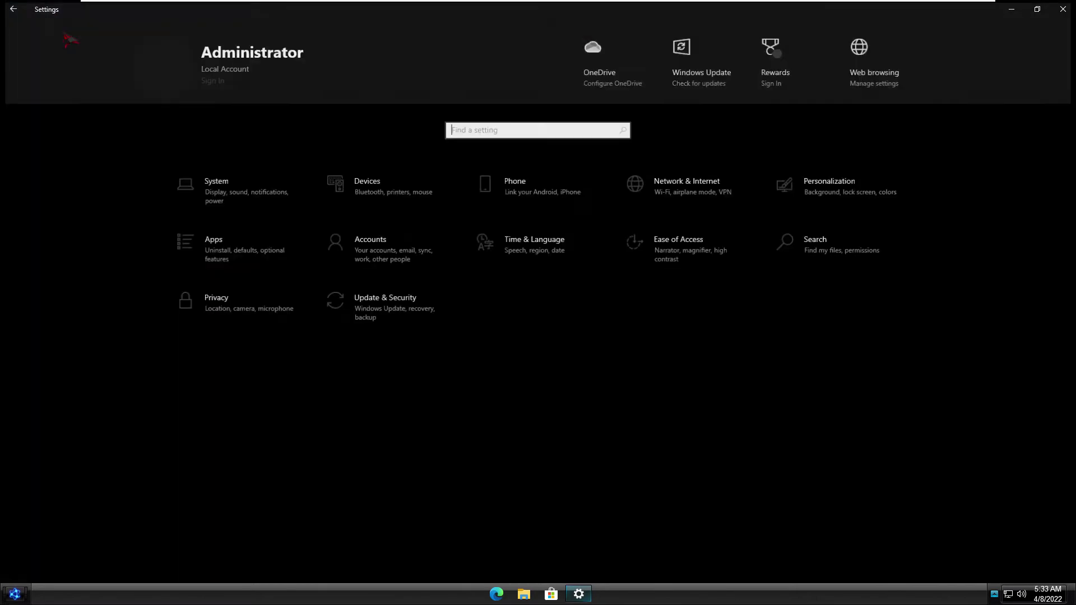
Step: Examine the full list of installed programs in the Apps & features settings, and return to the Settings home page
left_click(269, 251)
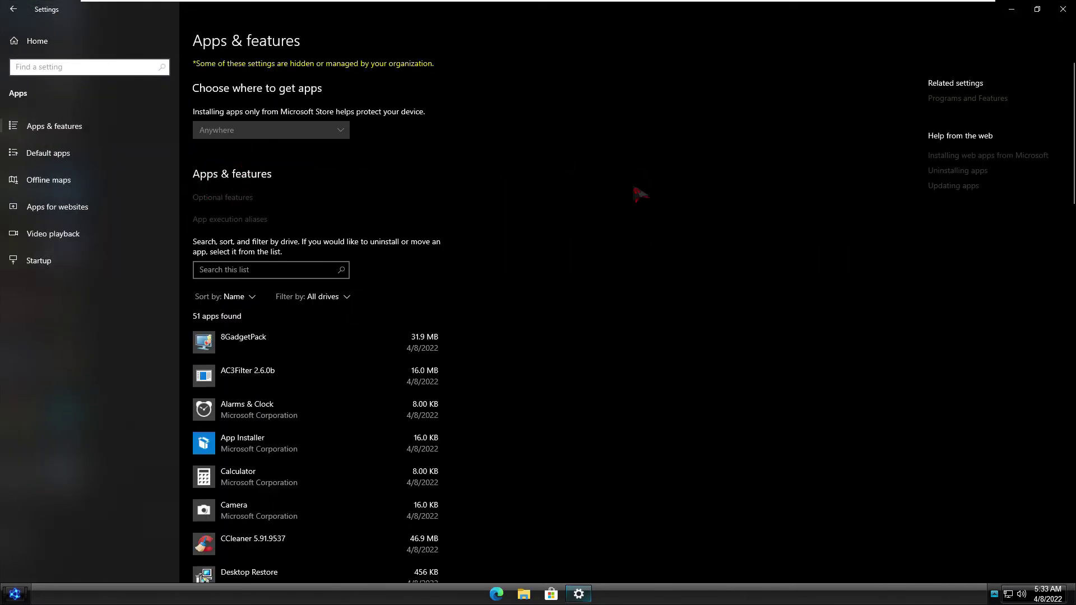
scroll(662, 207, "down", 3)
scroll(662, 208, "down", 3)
scroll(662, 207, "down", 2)
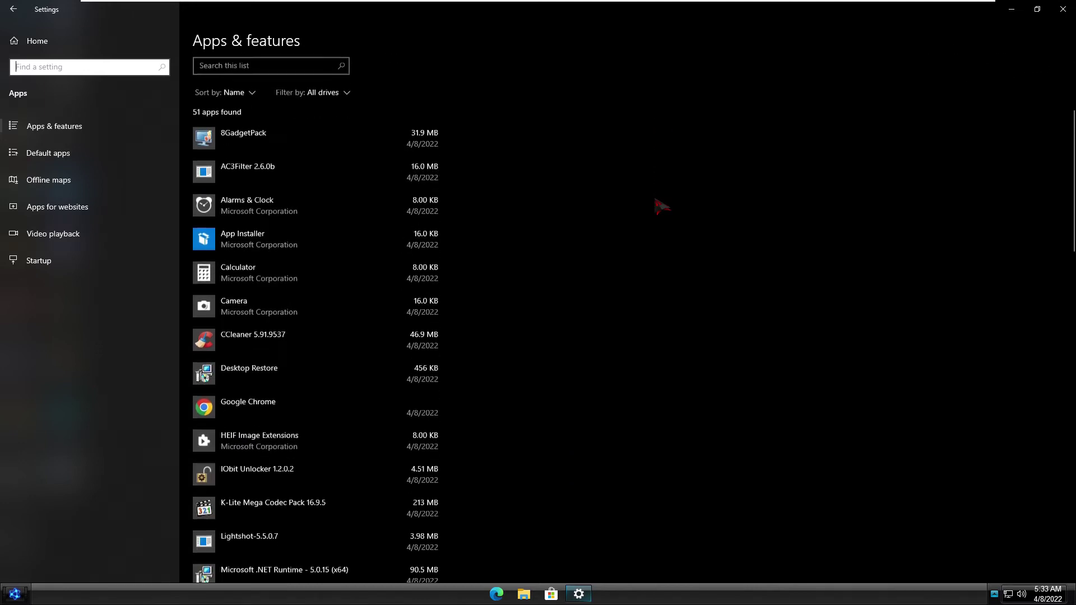
scroll(662, 207, "down", 6)
scroll(662, 207, "down", 4)
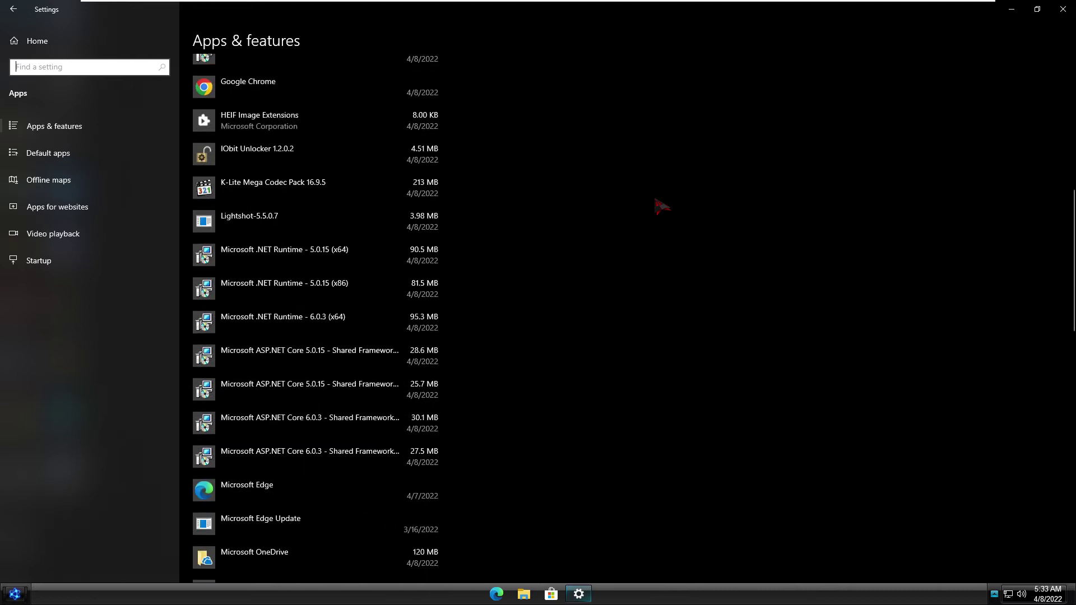
scroll(662, 207, "down", 13)
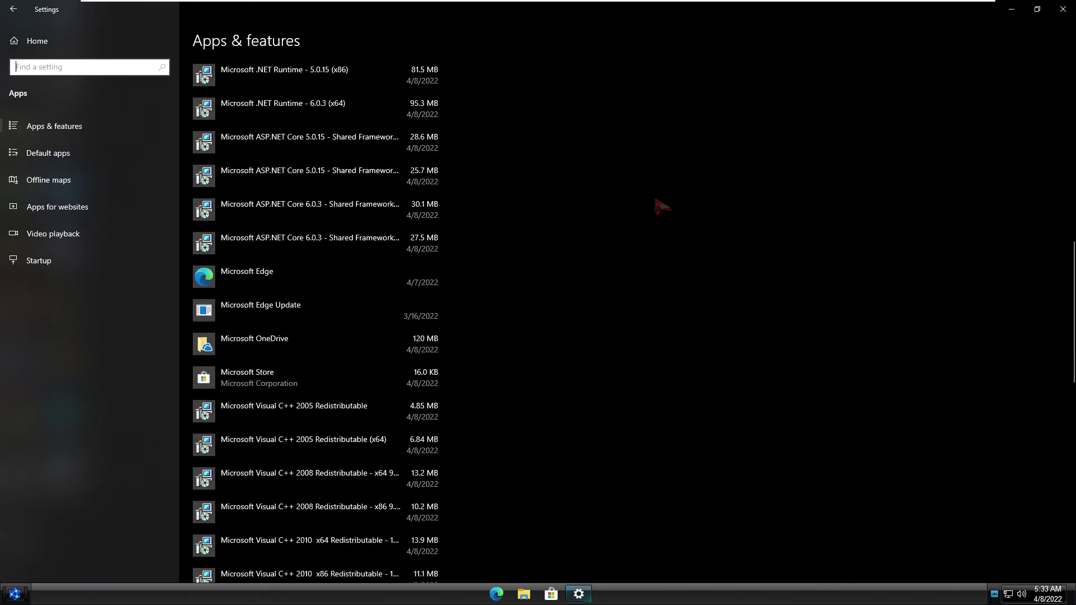
scroll(662, 208, "down", 5)
scroll(662, 207, "down", 15)
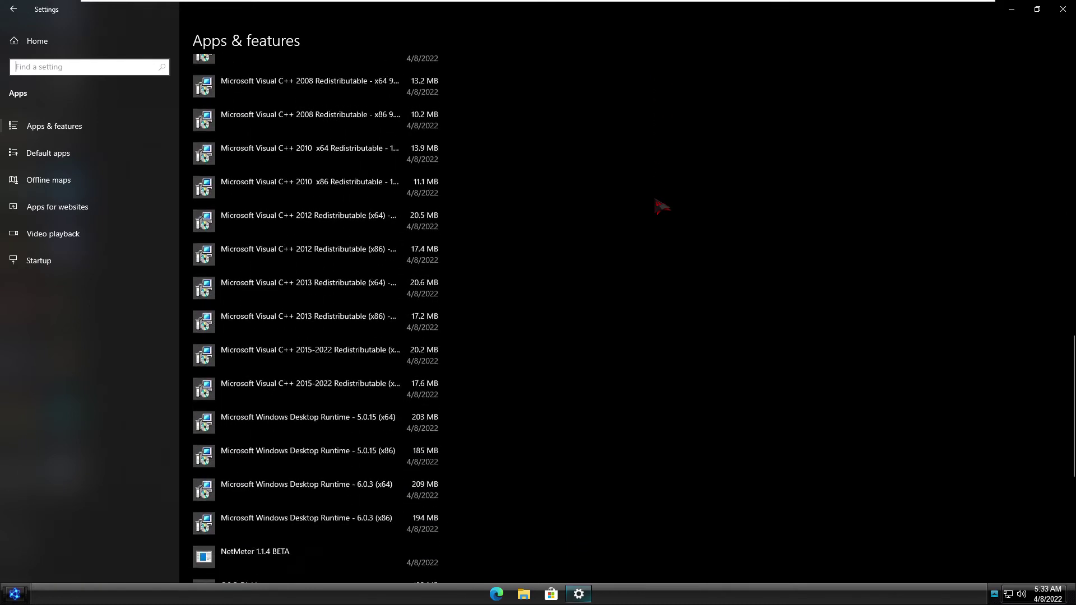
scroll(662, 208, "down", 2)
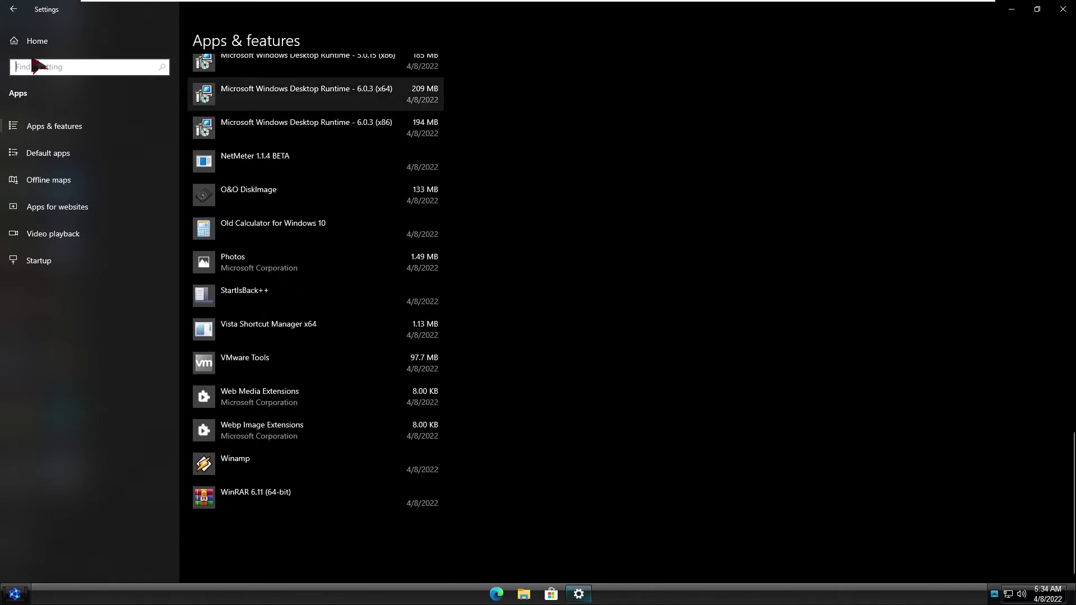
left_click(37, 50)
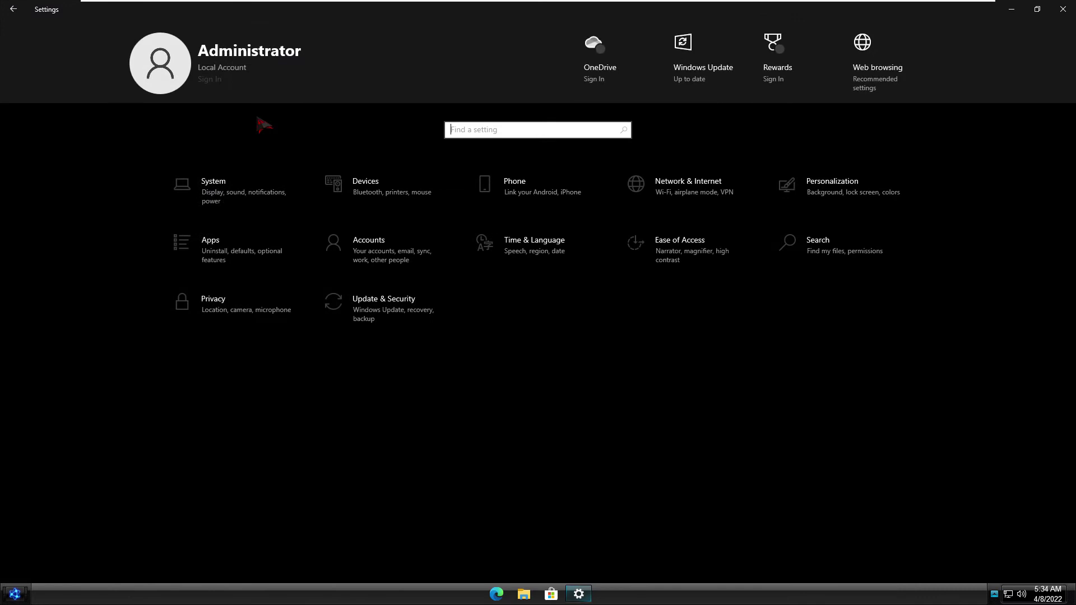
Step: Look through the Accounts and Time & Language settings, returning to the Settings home page after each
left_click(355, 259)
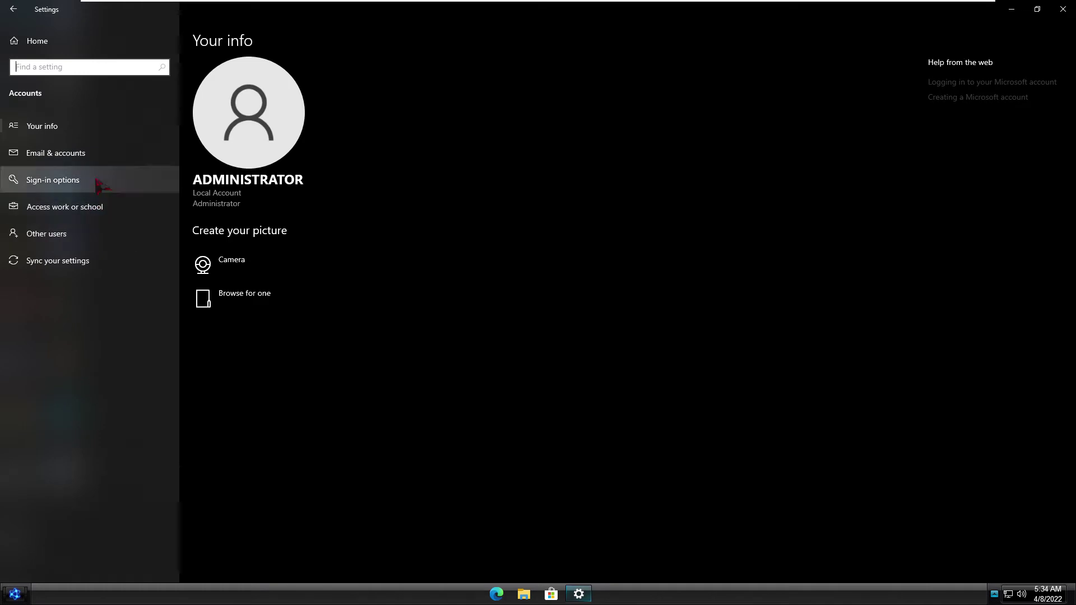
left_click(88, 50)
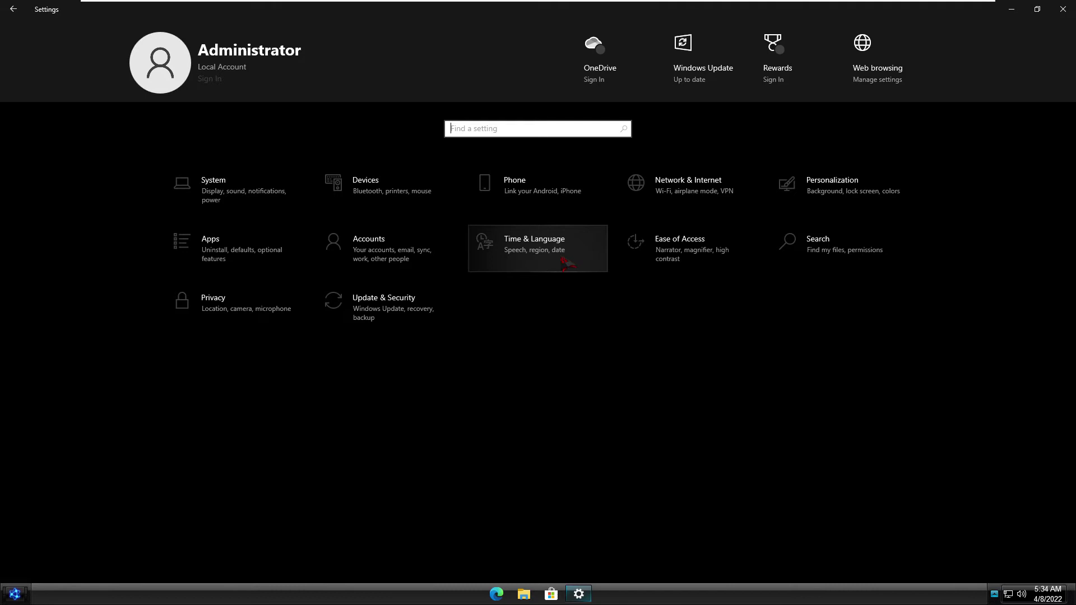
left_click(566, 262)
left_click(69, 182)
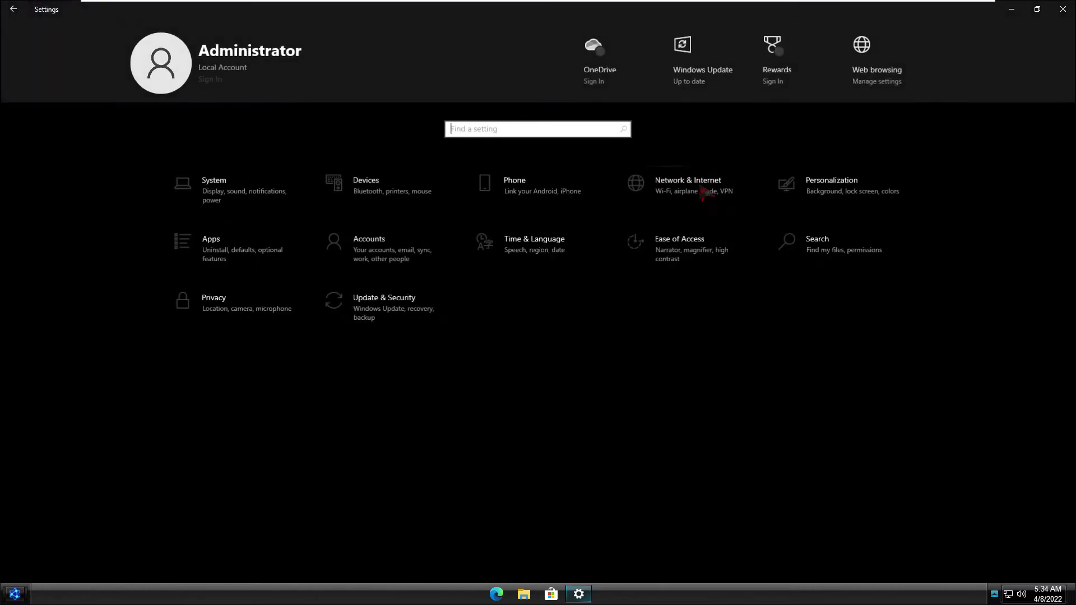
Step: Look over the Ease of Access display options and the Search permissions and history settings, returning to the Settings home page after each
left_click(714, 249)
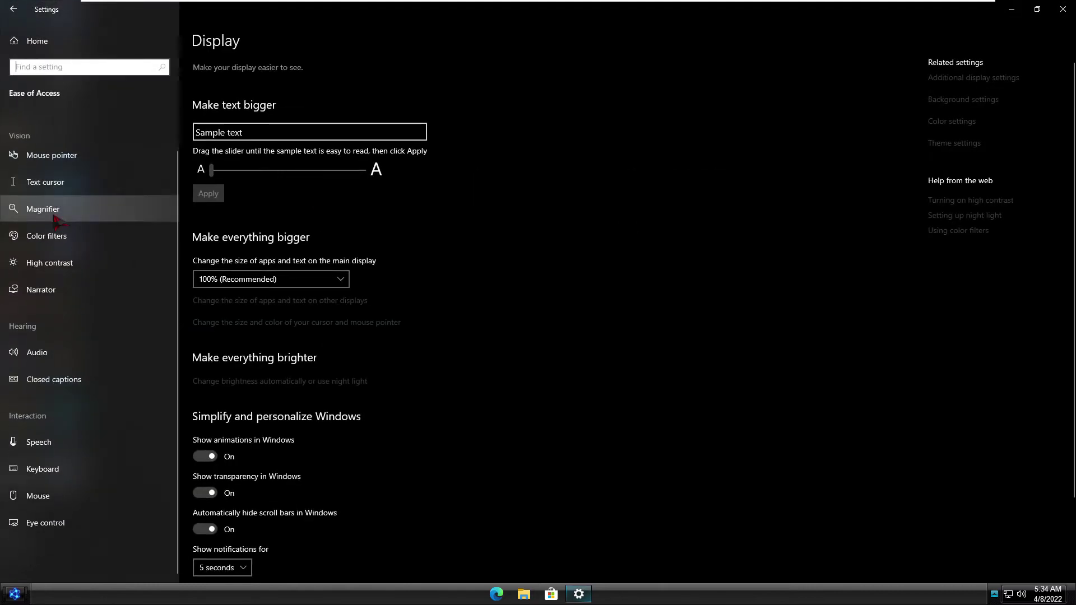
scroll(56, 221, "up", 1)
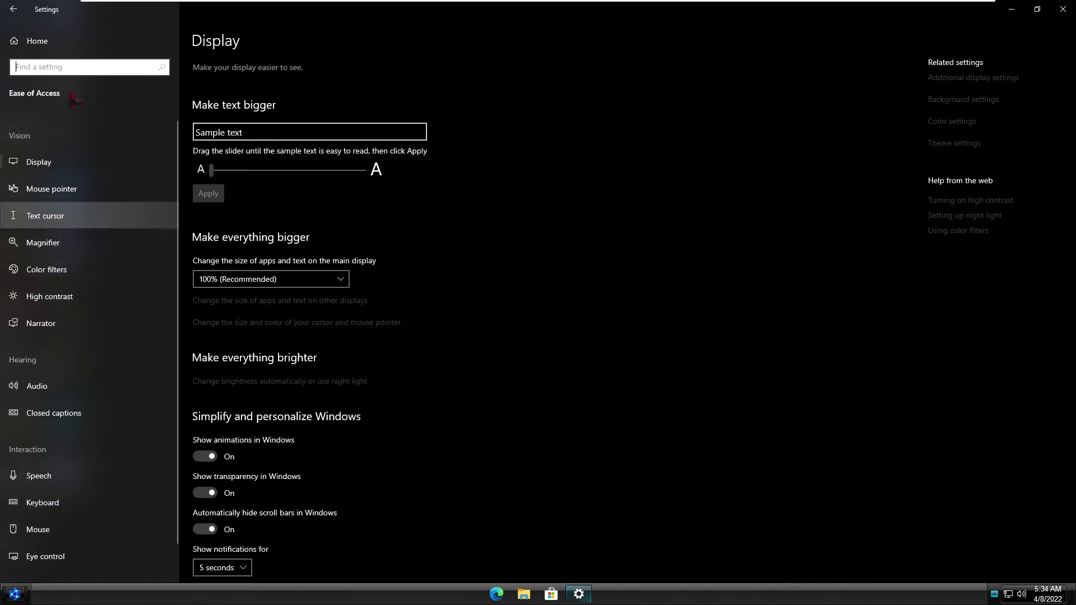
left_click(51, 40)
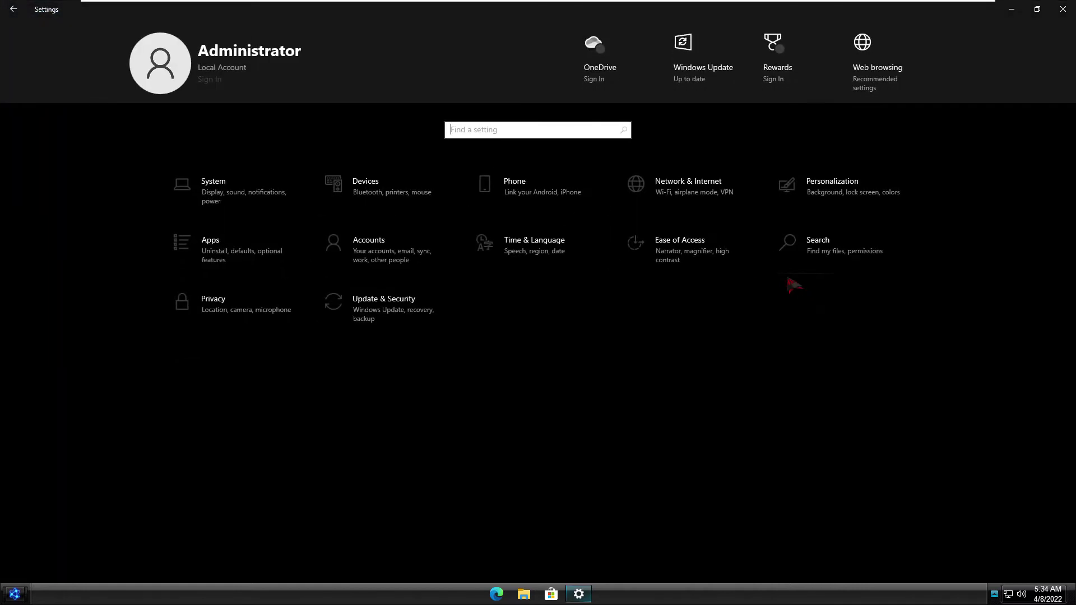
left_click(811, 261)
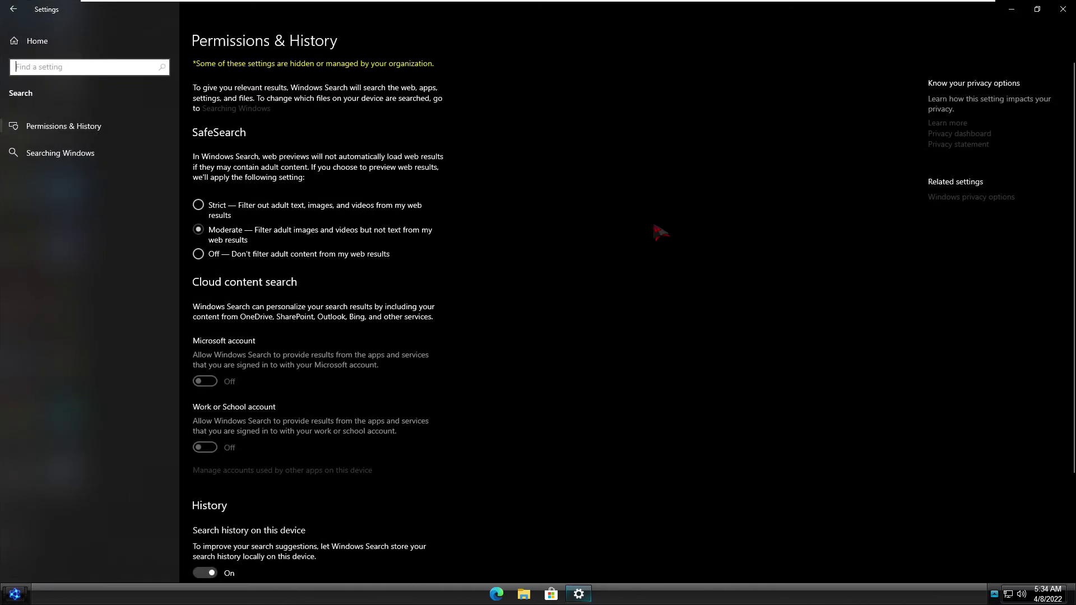
scroll(312, 312, "down", 3)
scroll(308, 312, "up", 3)
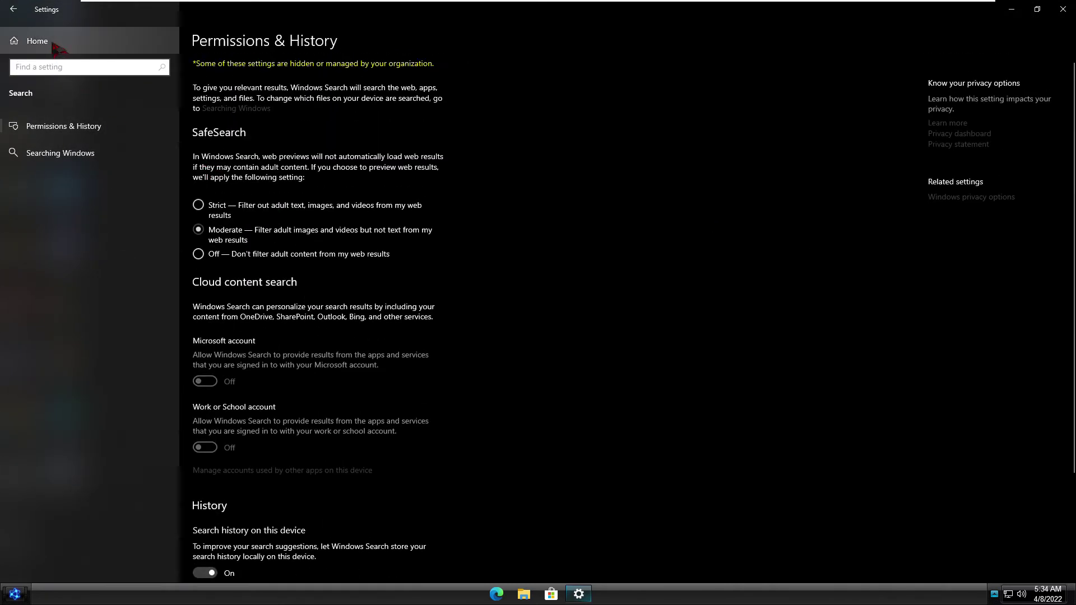
left_click(54, 44)
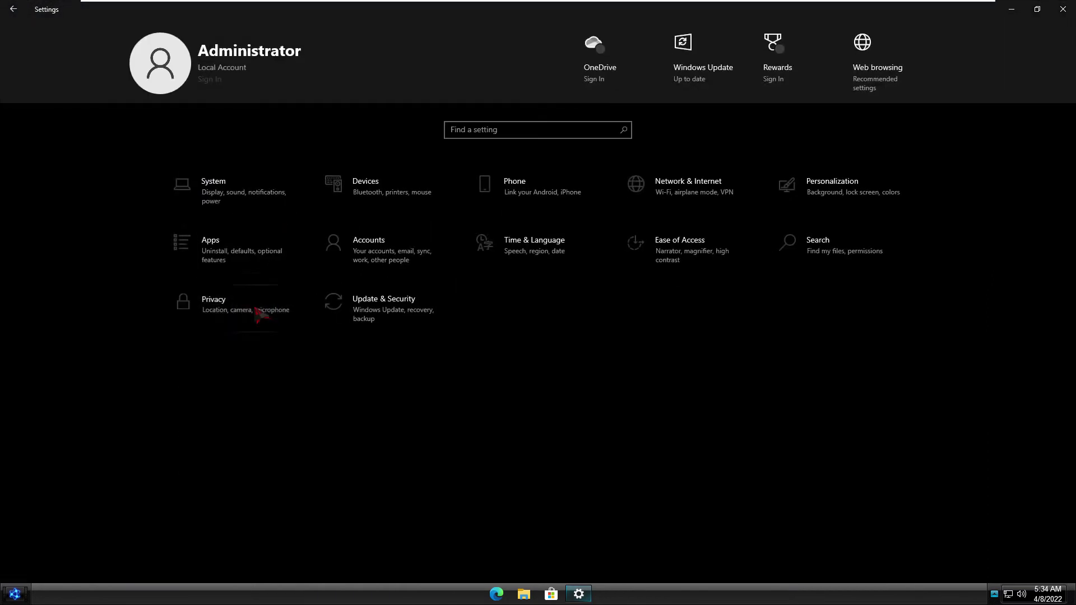
Step: Look through the Privacy categories, view the Automatic file downloads page, and return to the Settings home page
left_click(259, 314)
scroll(171, 326, "down", 5)
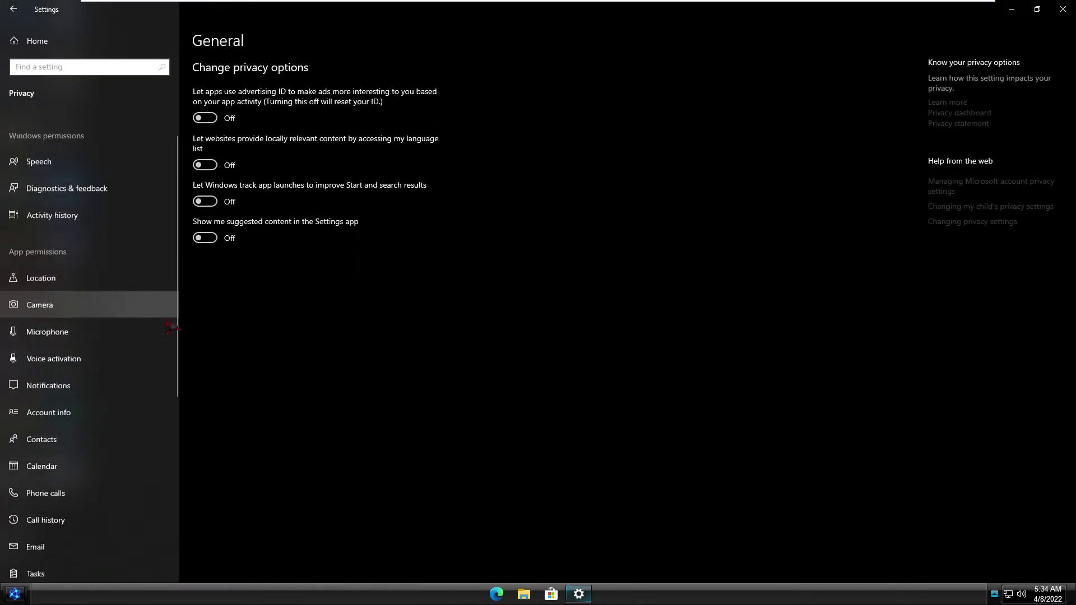
scroll(171, 326, "down", 4)
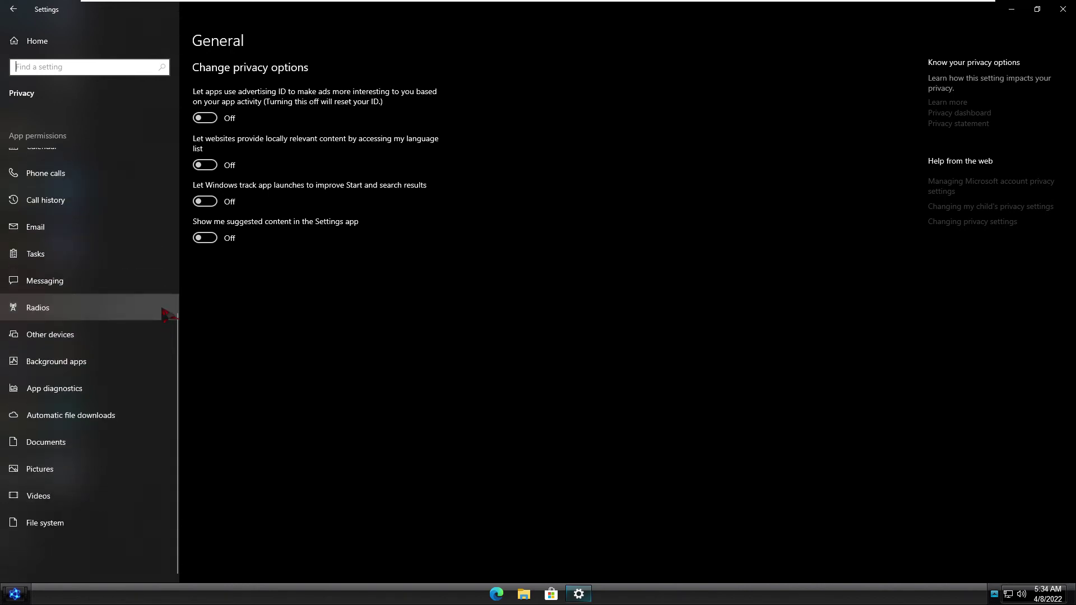
left_click(126, 415)
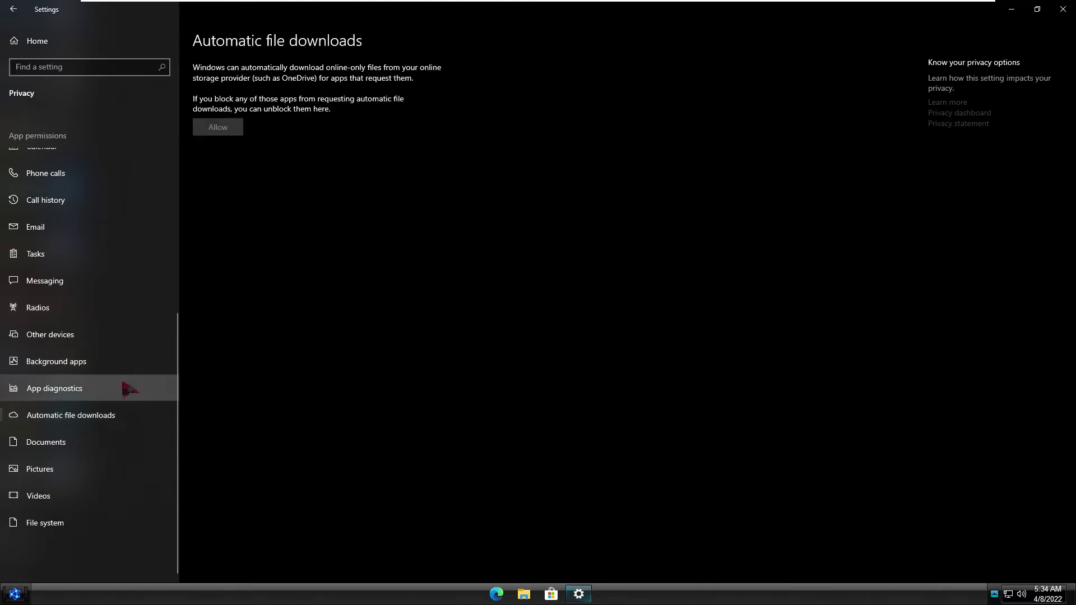
scroll(142, 309, "up", 5)
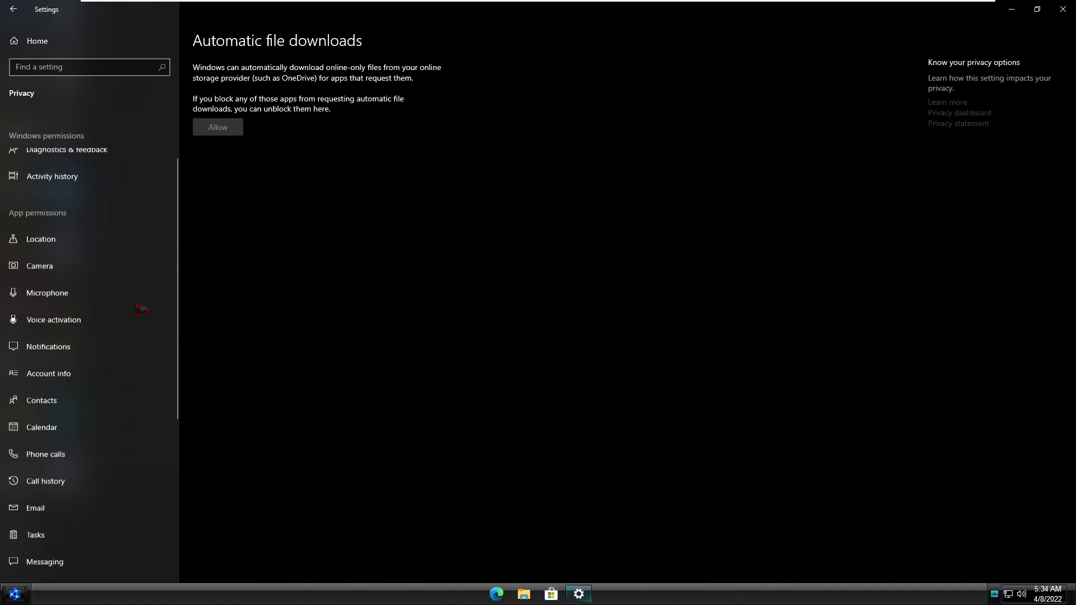
left_click(87, 42)
Step: Check the Windows activation status in Update & Security, and return to the Windows Update page
left_click(376, 322)
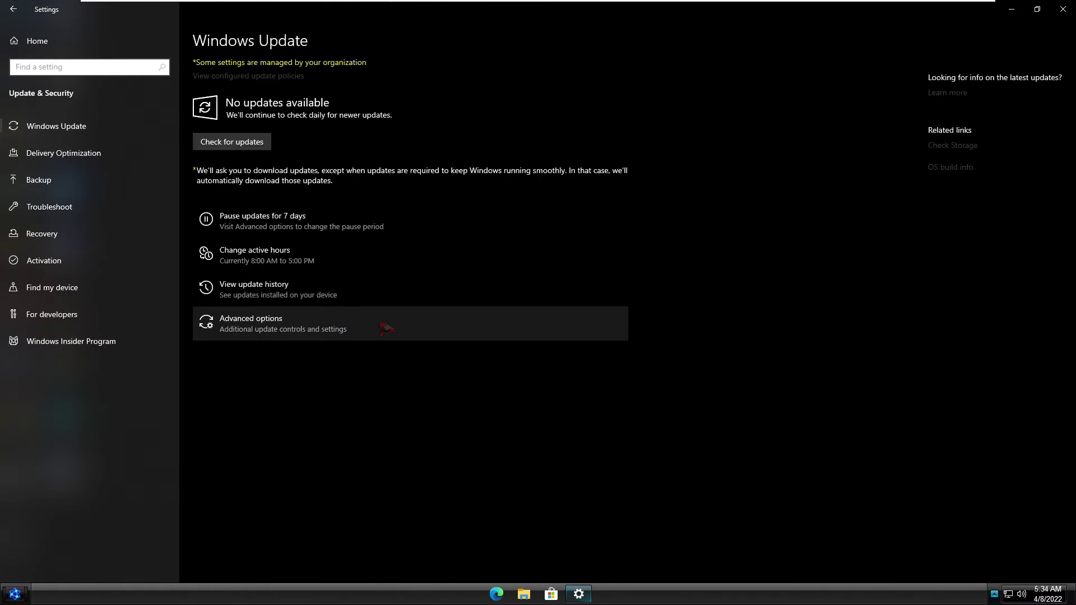
left_click(111, 264)
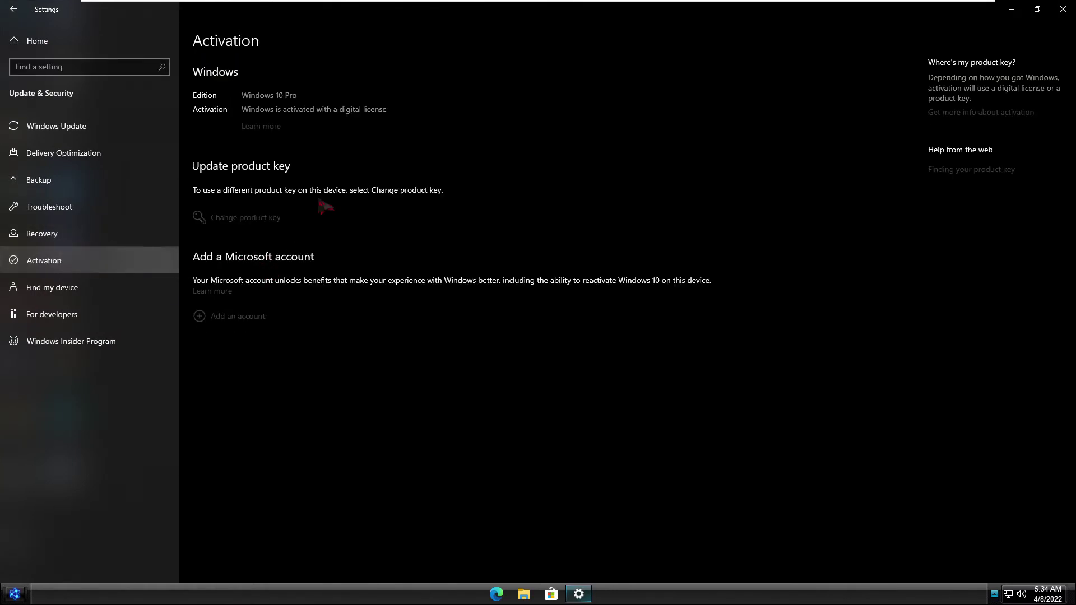
left_click(68, 126)
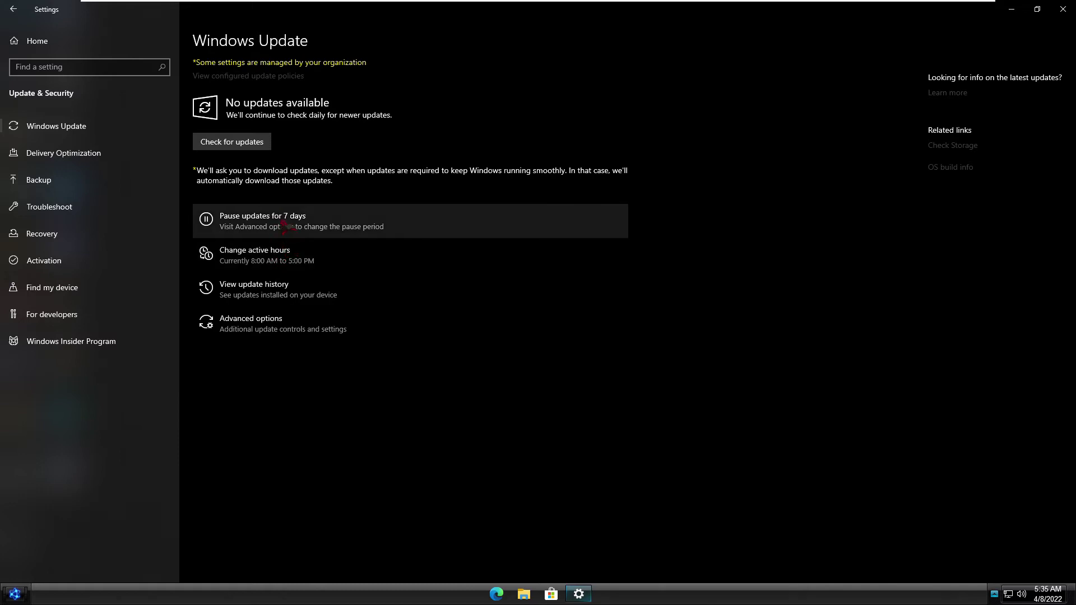
Step: View the installed updates from the update history with a widened Name column, and minimize both the list and Settings windows
left_click(278, 287)
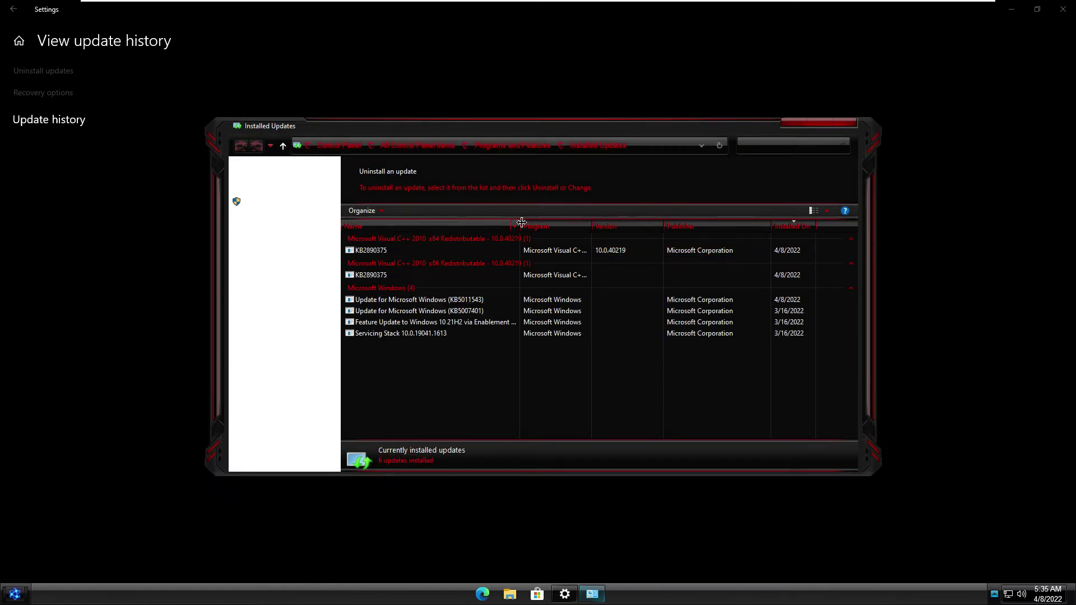
left_click_drag(521, 222, 609, 223)
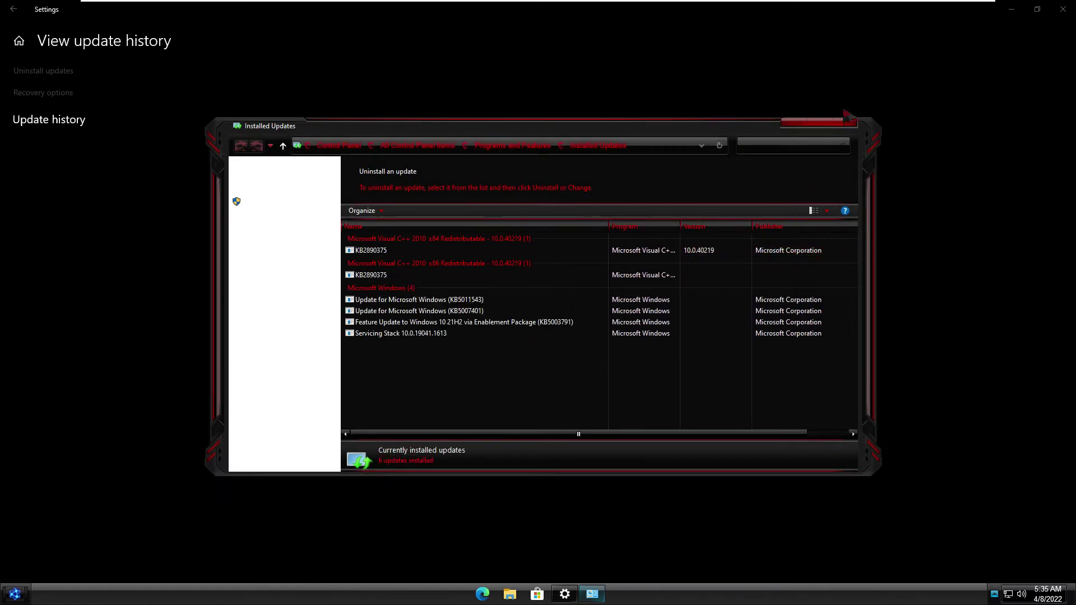
left_click(796, 125)
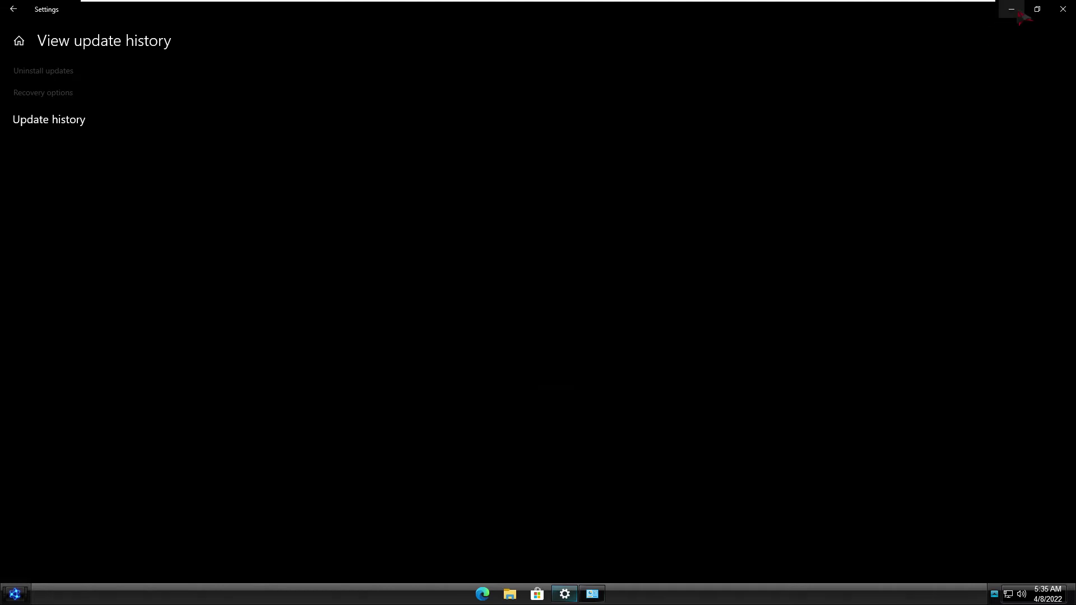
left_click(1011, 9)
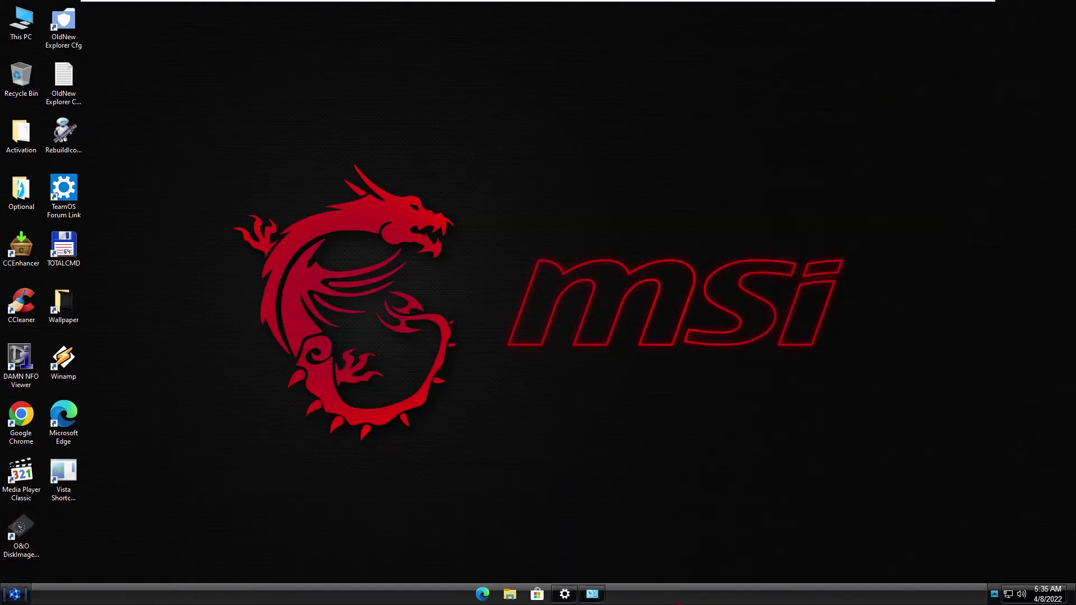
Step: Open Task Manager from the desktop, expand it to the detailed view and maximize its window
right_click(675, 602)
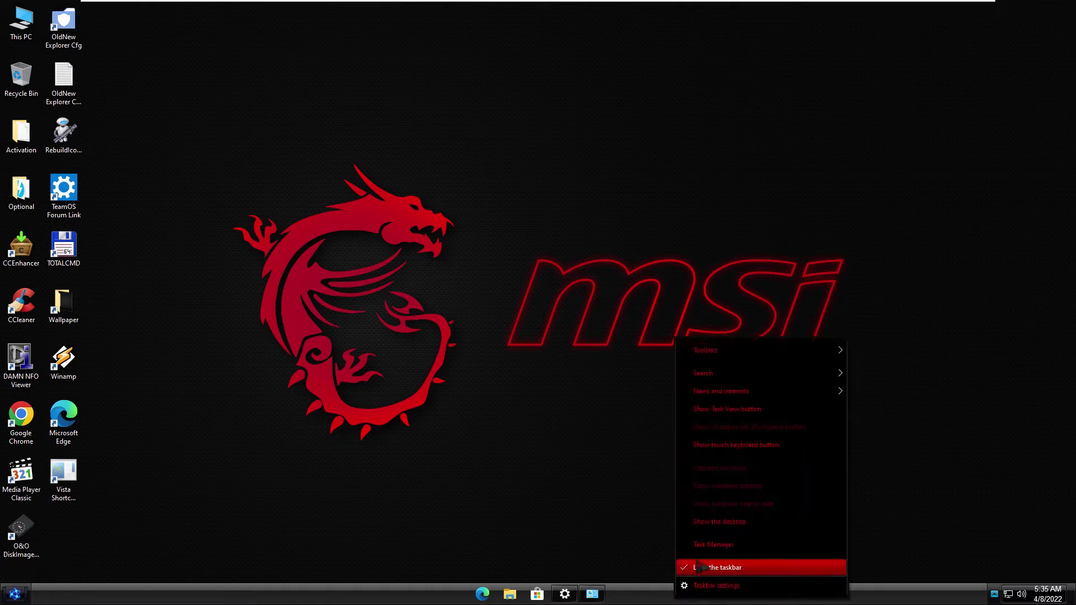
left_click(697, 545)
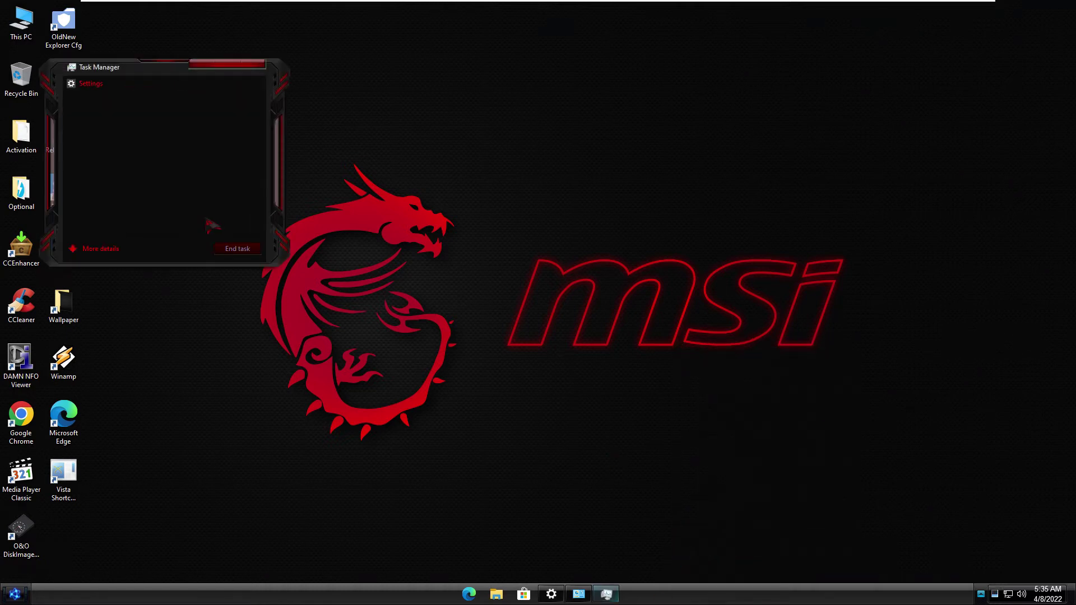
left_click(76, 249)
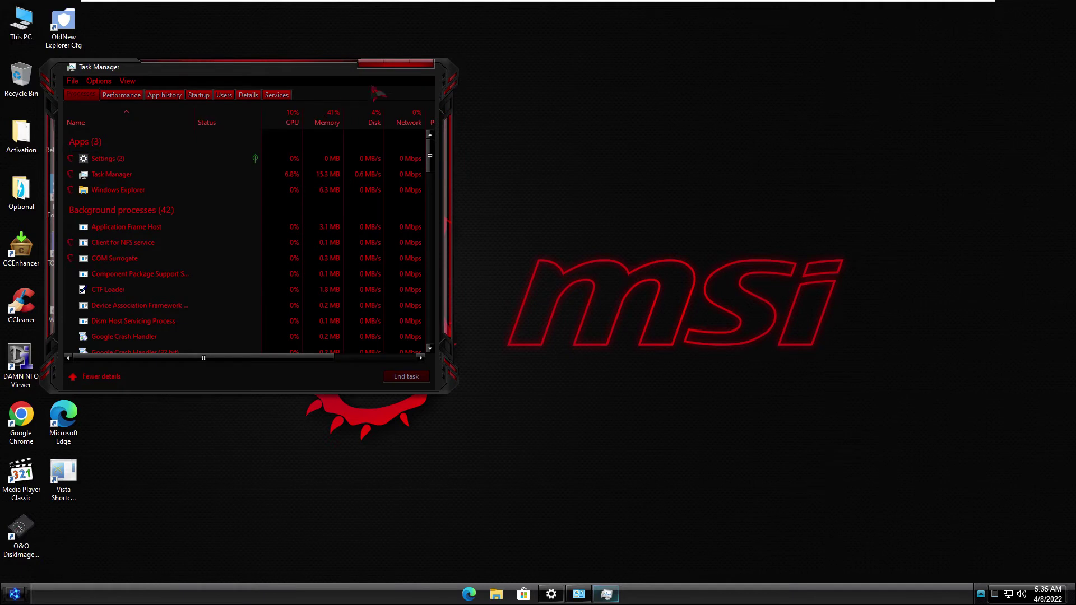
left_click(403, 65)
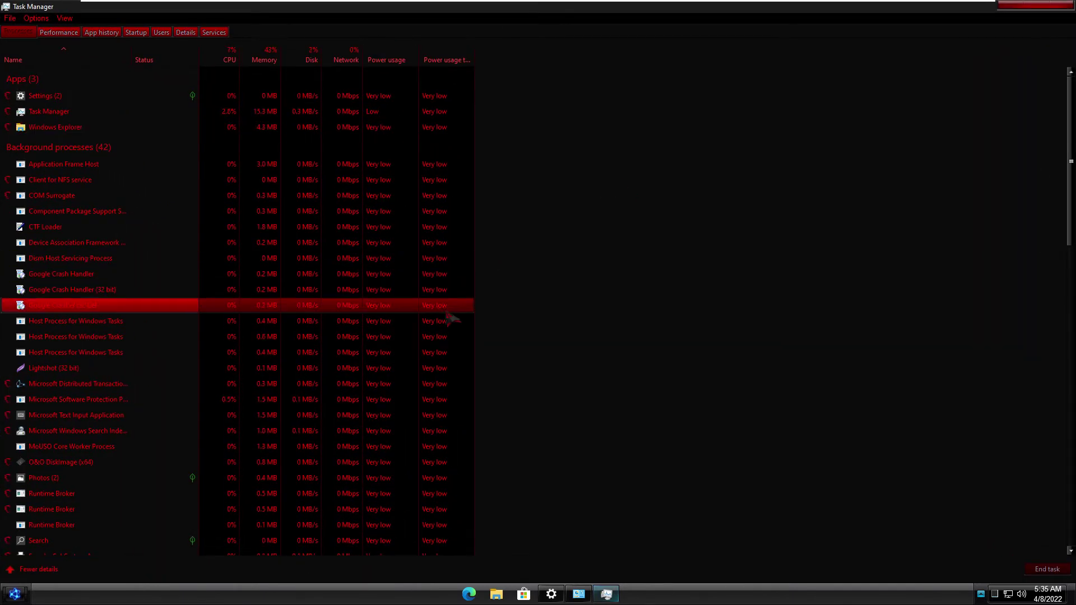
Step: Examine the running apps, background processes and Windows processes down to the end of the Task Manager list
scroll(453, 330, "down", 1)
scroll(453, 329, "down", 4)
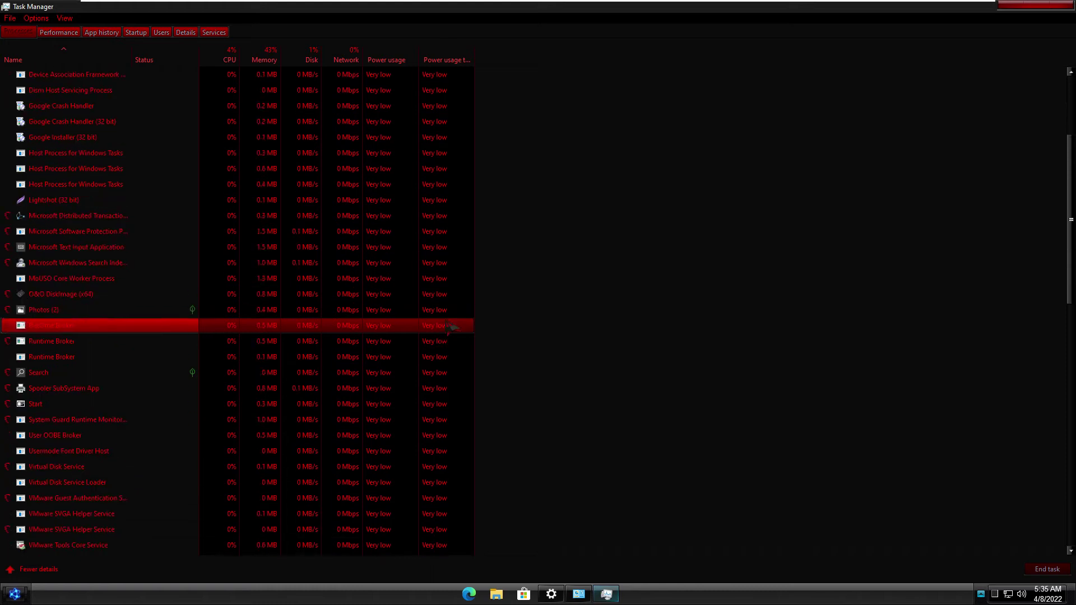
scroll(451, 325, "down", 5)
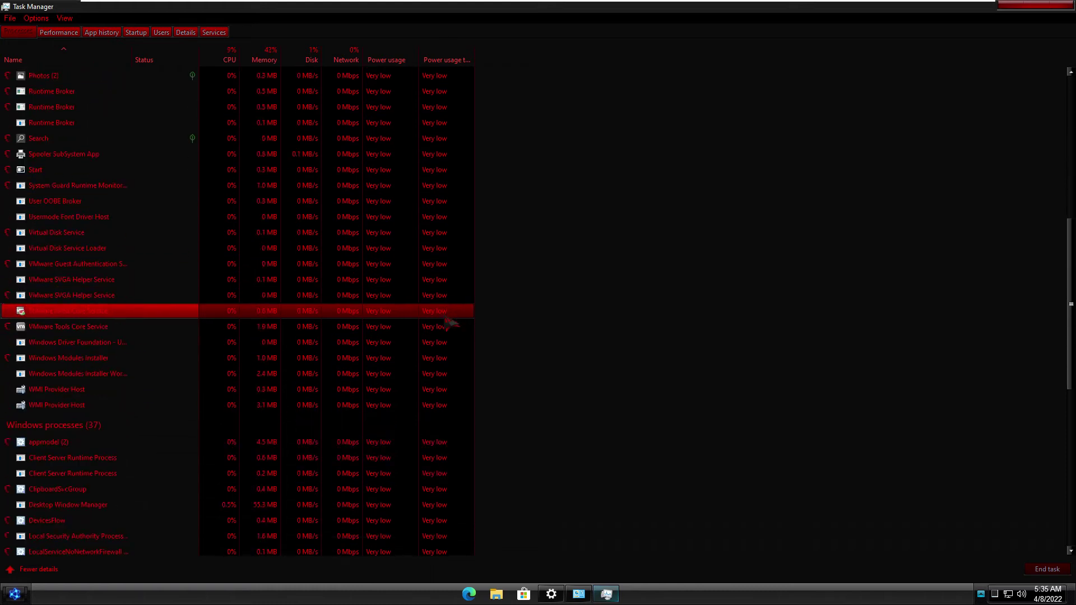
scroll(451, 322, "down", 5)
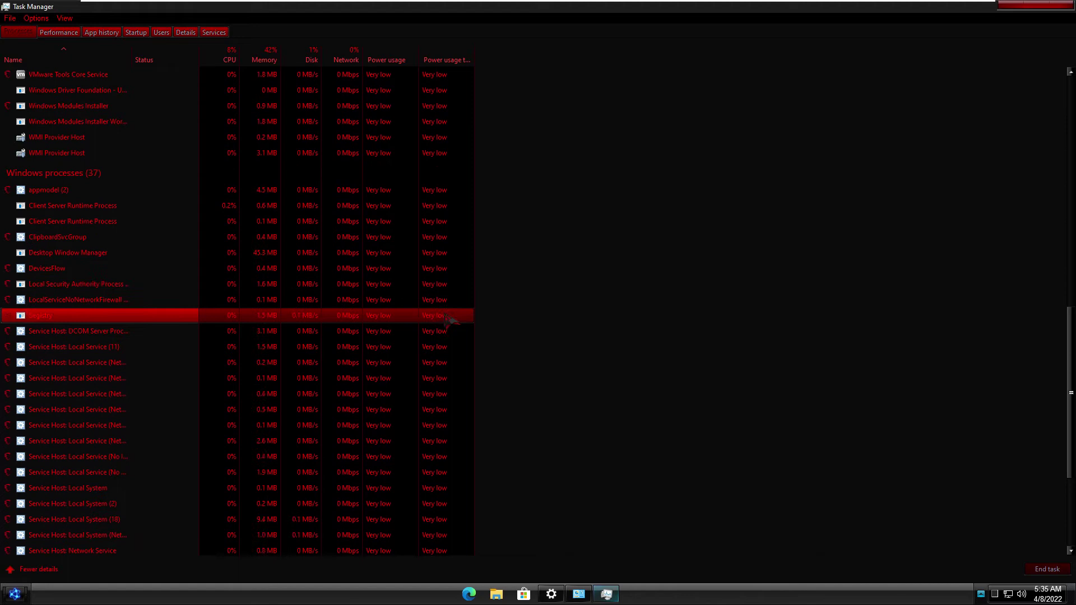
scroll(451, 318, "down", 4)
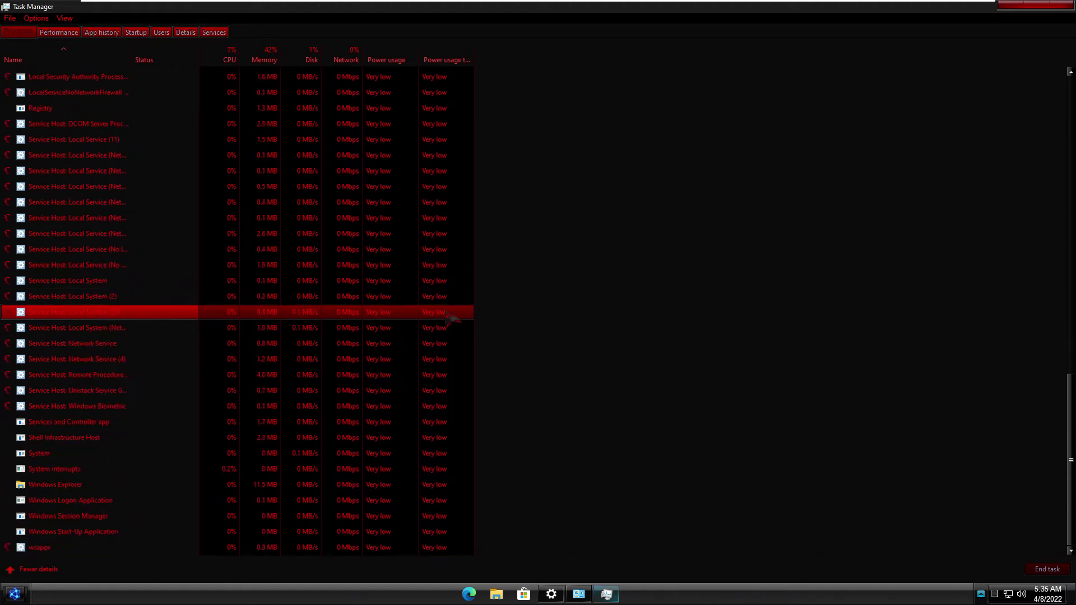
Step: Review the CPU, Memory, Disk 0 and Ethernet performance graphs in Task Manager
scroll(452, 318, "up", 3)
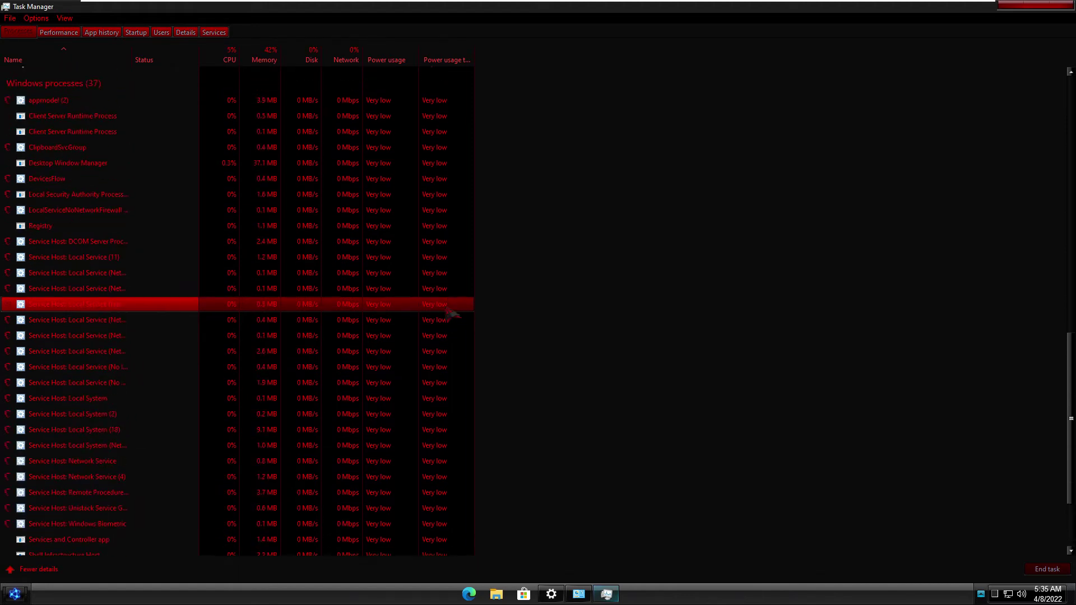
left_click(59, 32)
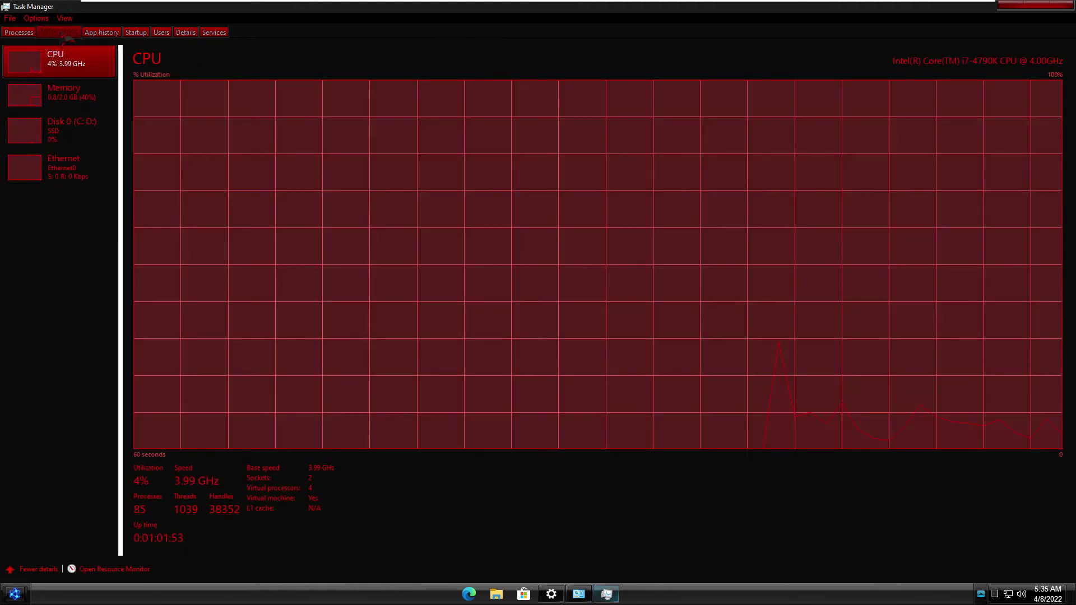
left_click(99, 90)
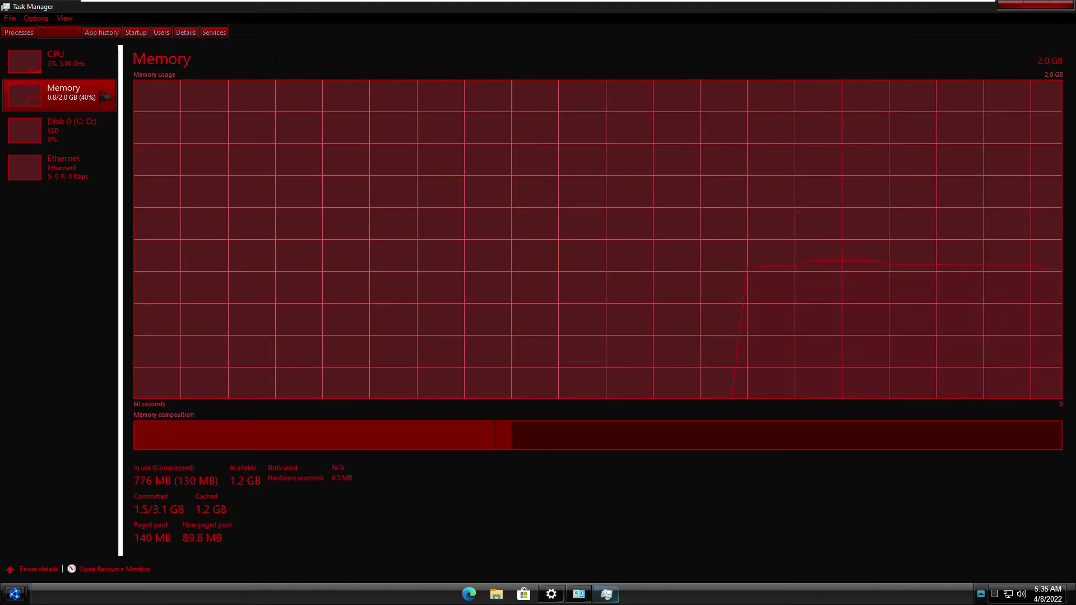
left_click(103, 130)
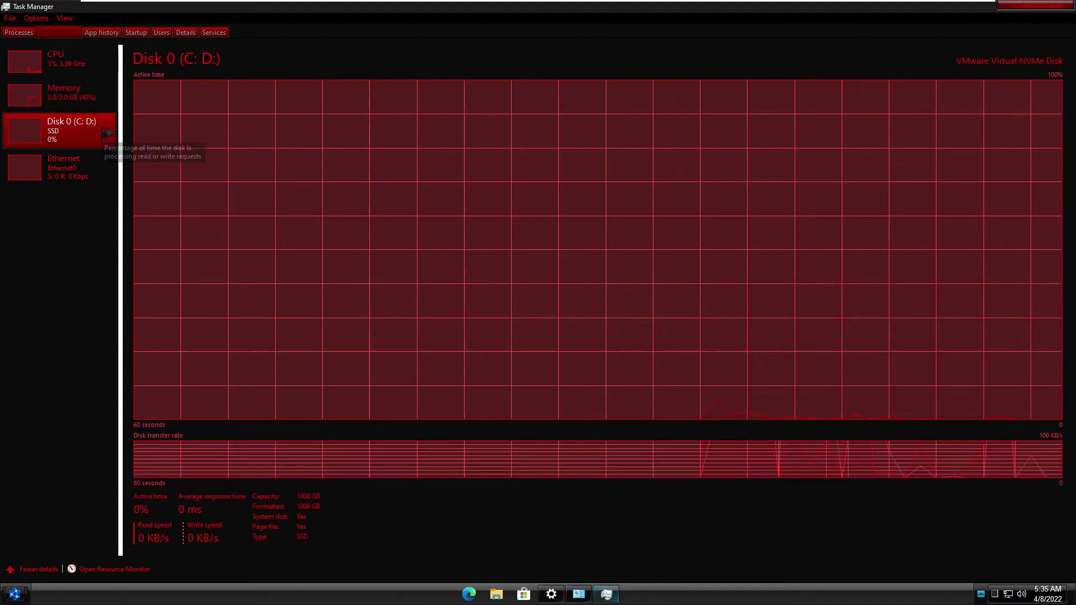
left_click(106, 169)
Step: Review the app history and startup programs, and expand the signed-in user to inspect its processes
left_click(112, 33)
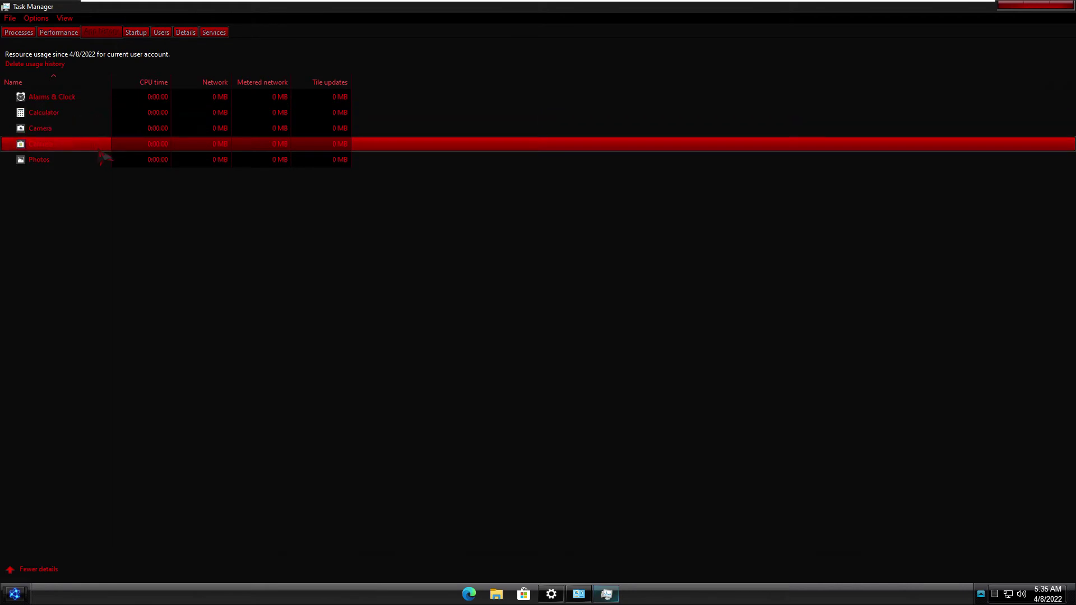
left_click(136, 33)
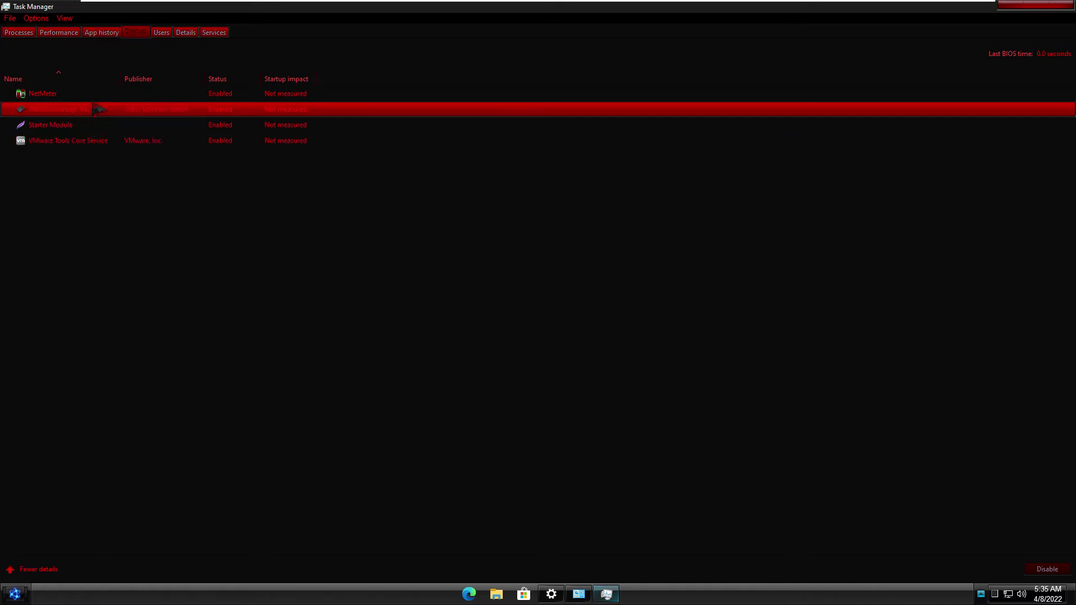
left_click(161, 34)
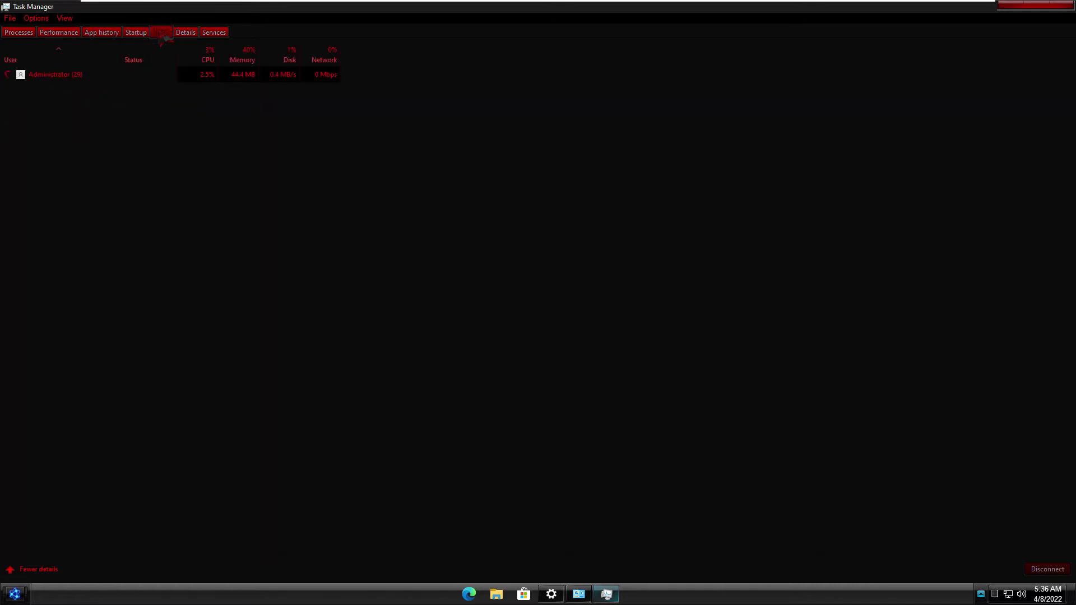
left_click(9, 76)
left_click(90, 114)
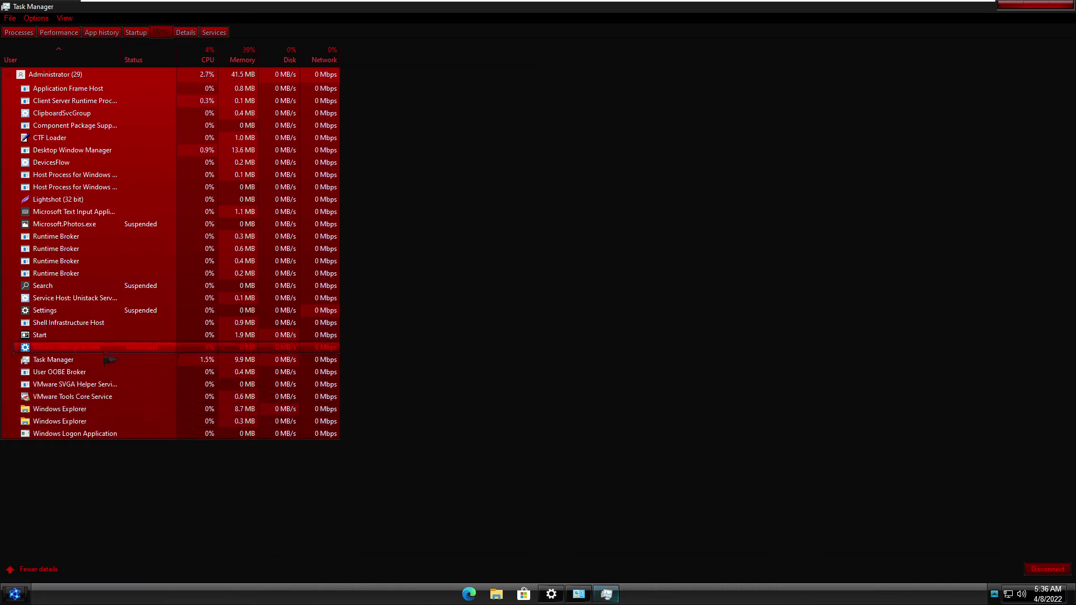
Step: Look through the detailed process list and the Windows services down to the end of the services list
left_click(185, 32)
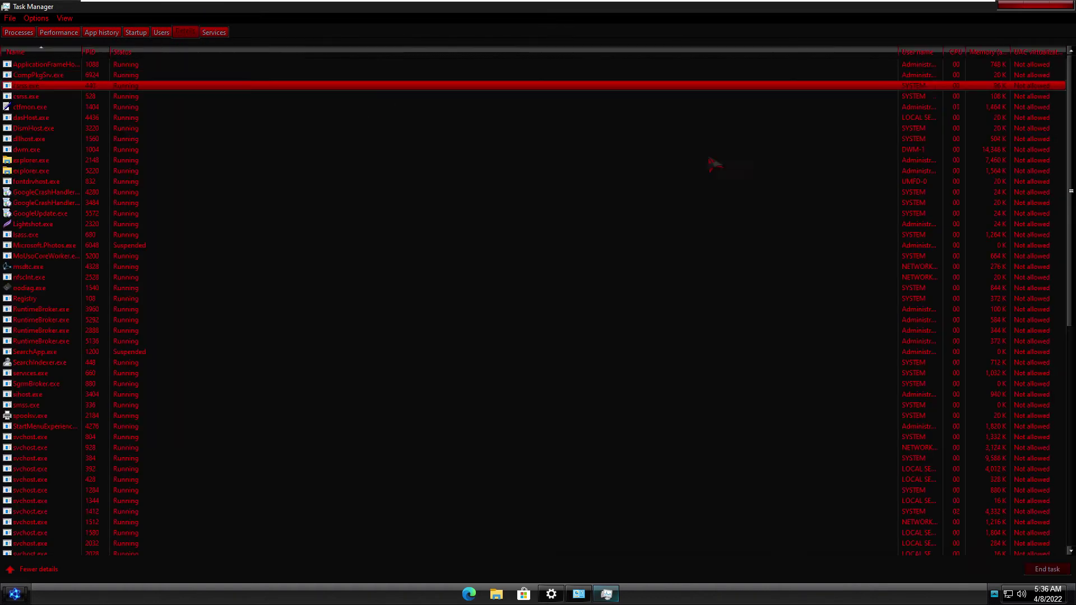
left_click_drag(1071, 190, 1066, 213)
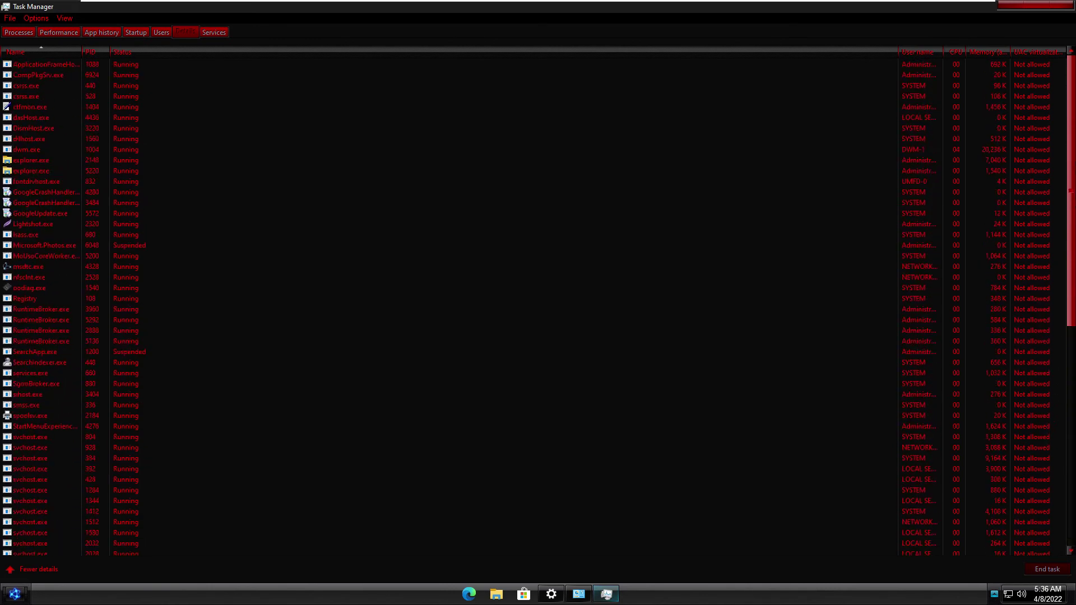
left_click(212, 32)
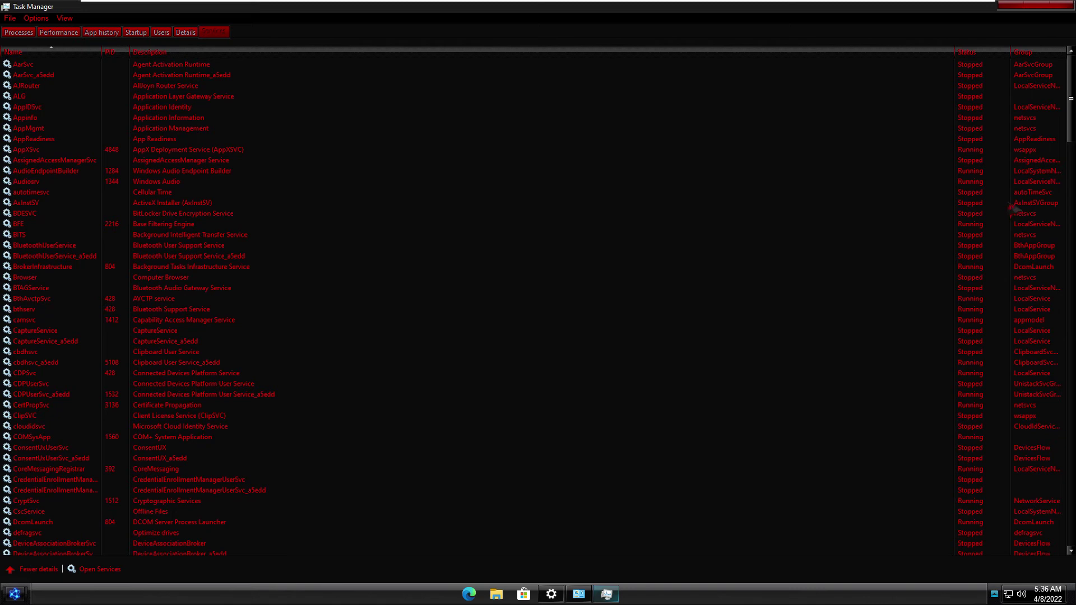
left_click_drag(1071, 98, 1072, 503)
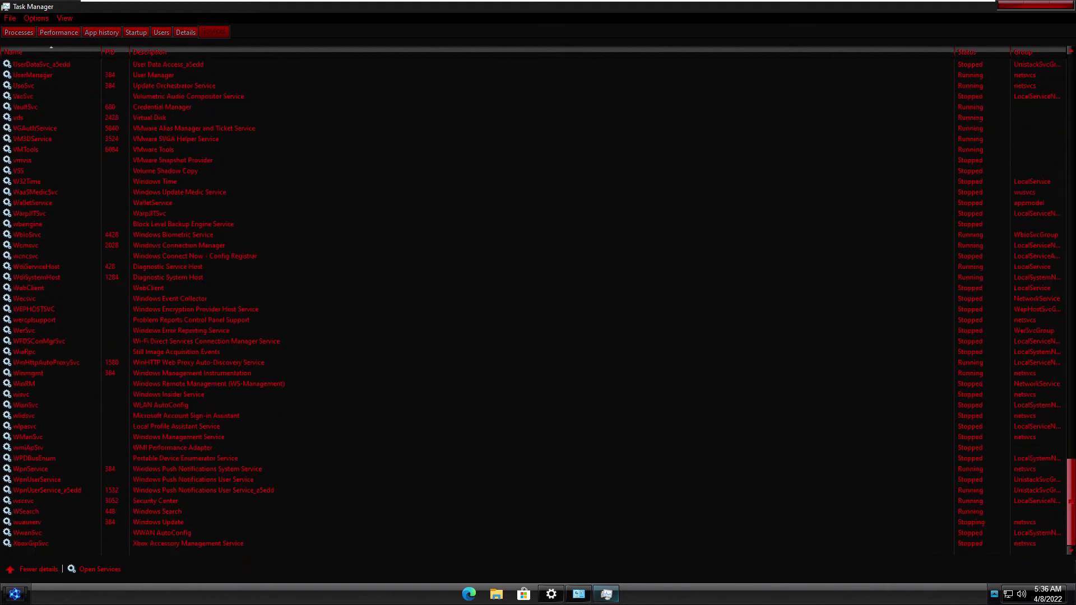
Step: Return Task Manager to the performance graphs, restore its window and move it to the side of the desktop
left_click(79, 35)
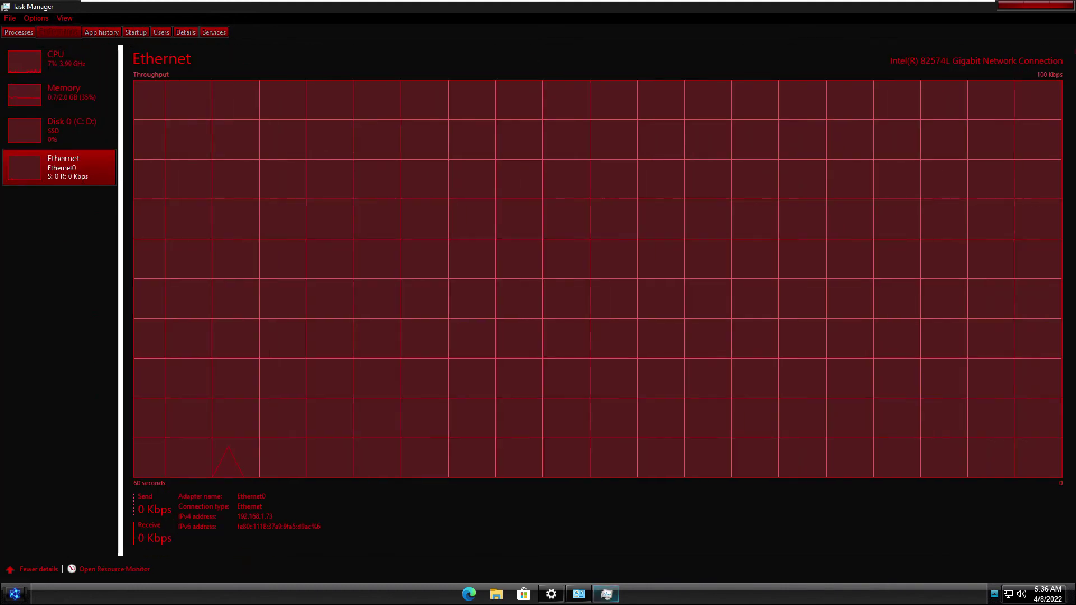
left_click(1043, 6)
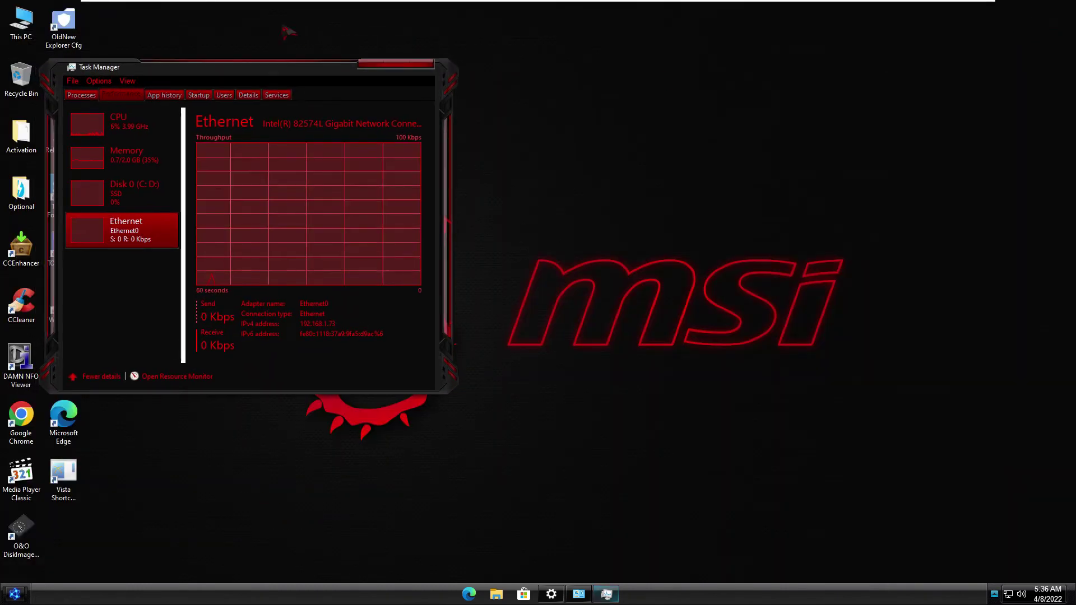
left_click_drag(254, 67, 224, 127)
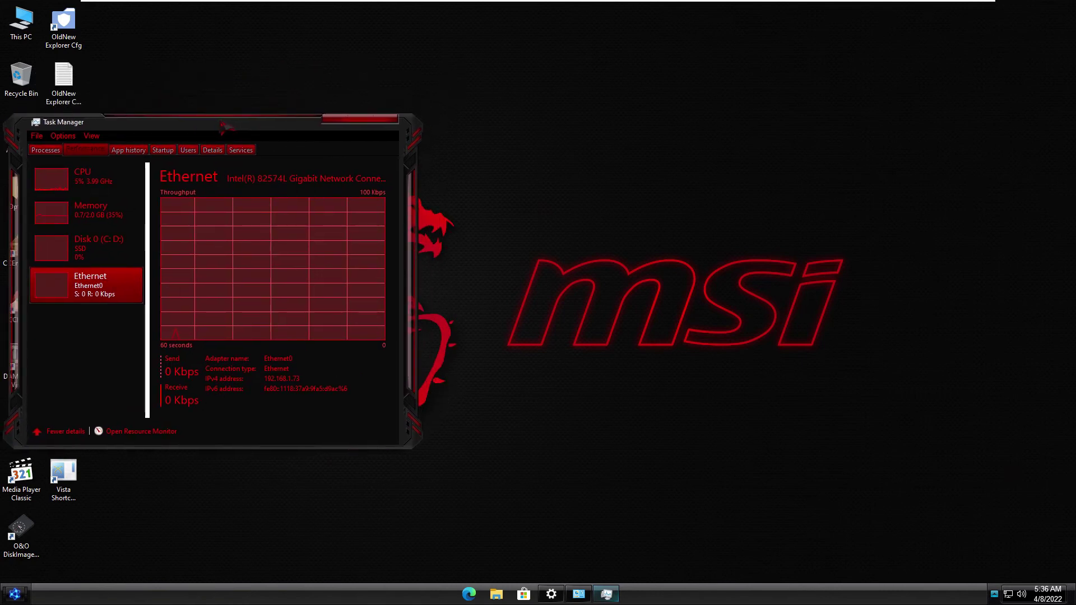
Step: Mount the Adobe Master Collection 2022 image from the DATA drive, launch its autoplay installer and minimize the folder window
left_click(496, 593)
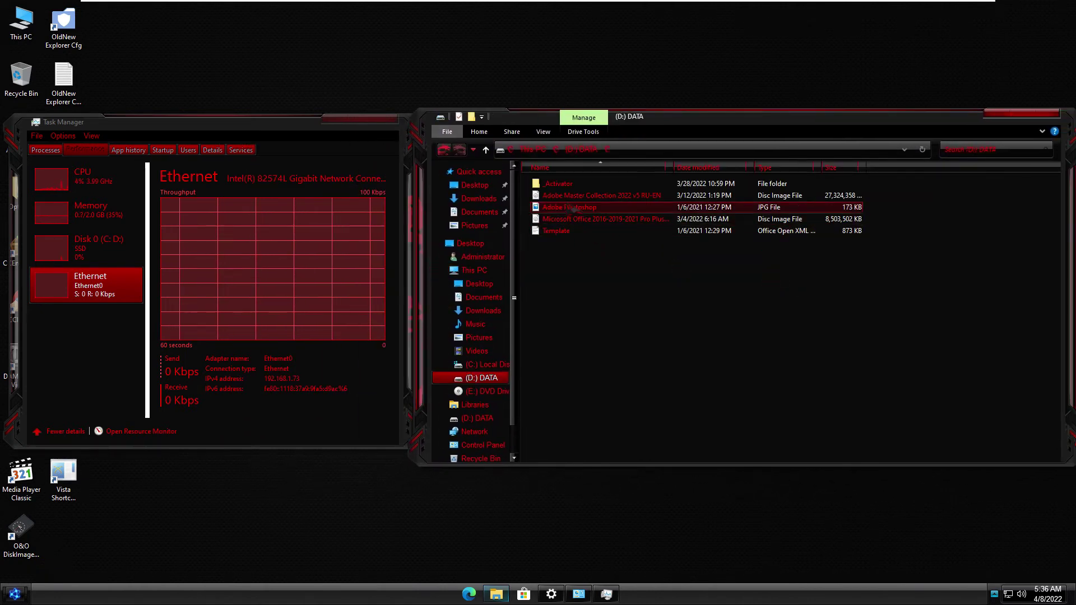
left_click(575, 196)
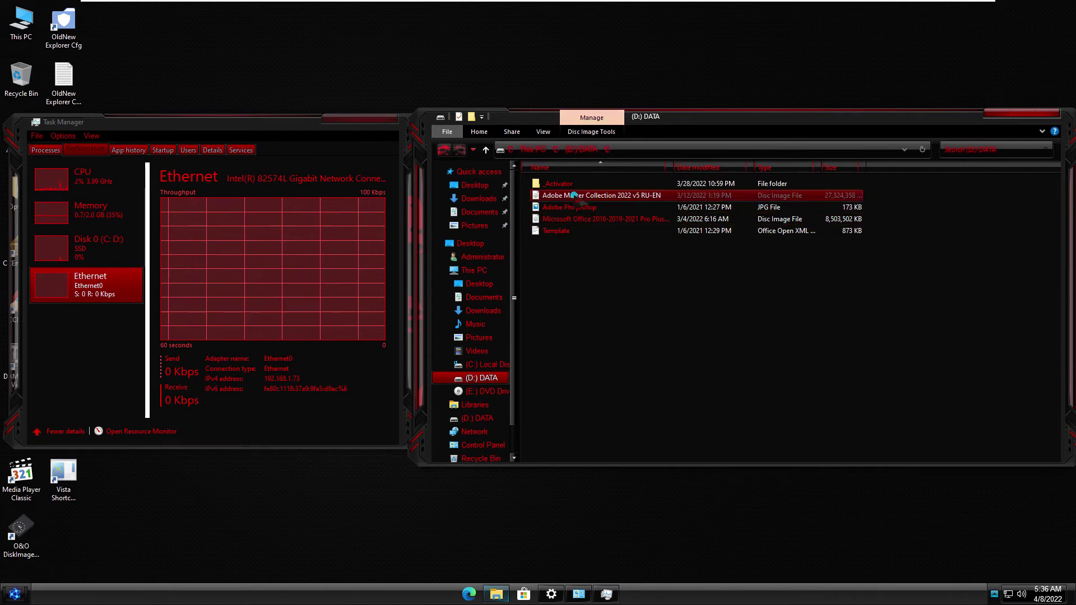
double_click(571, 208)
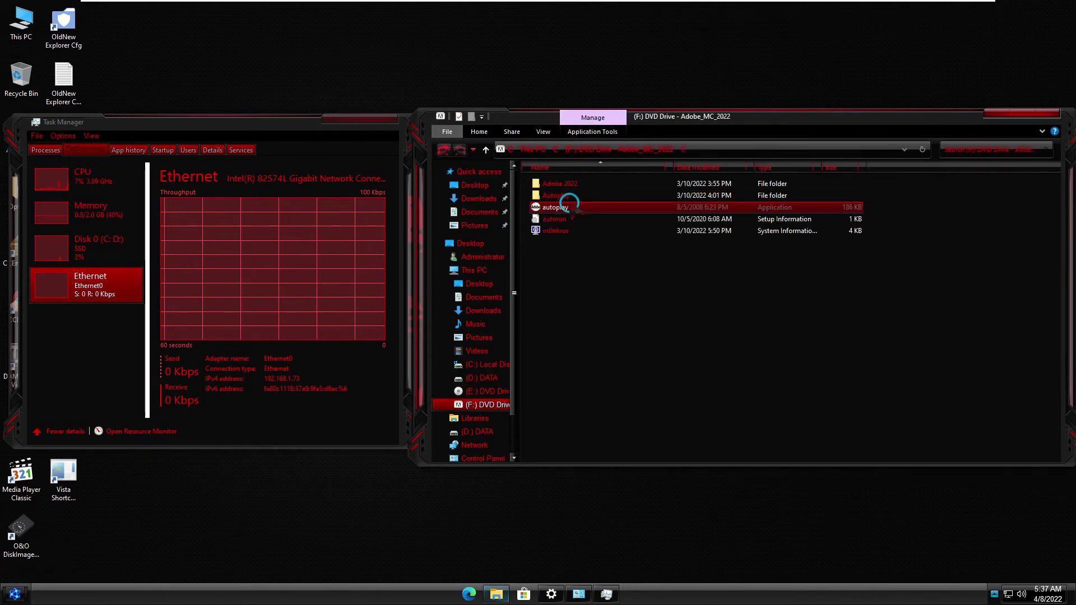
left_click(528, 457)
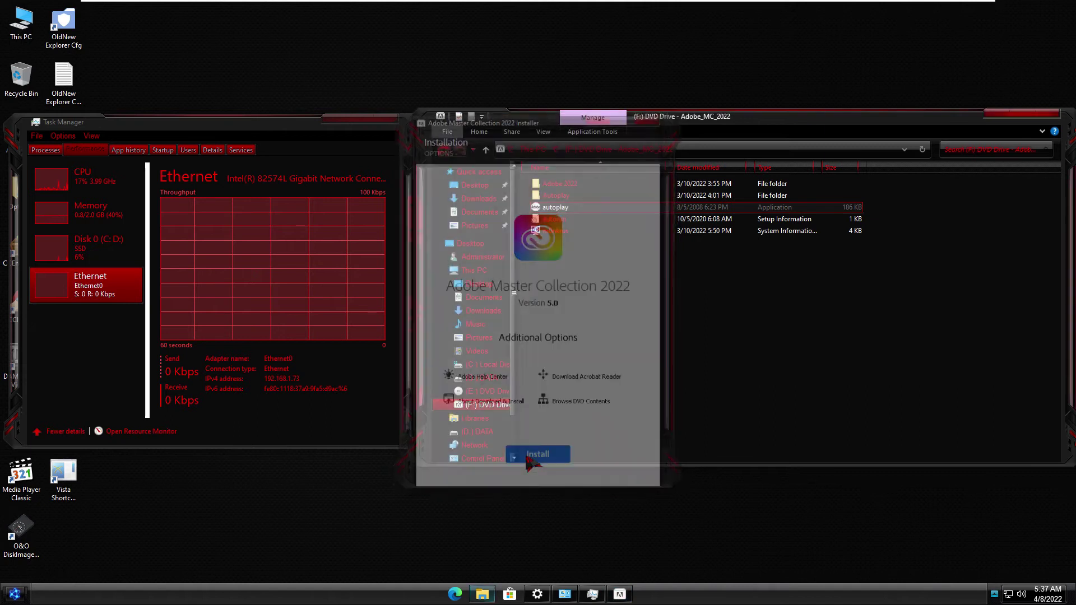
left_click(1016, 111)
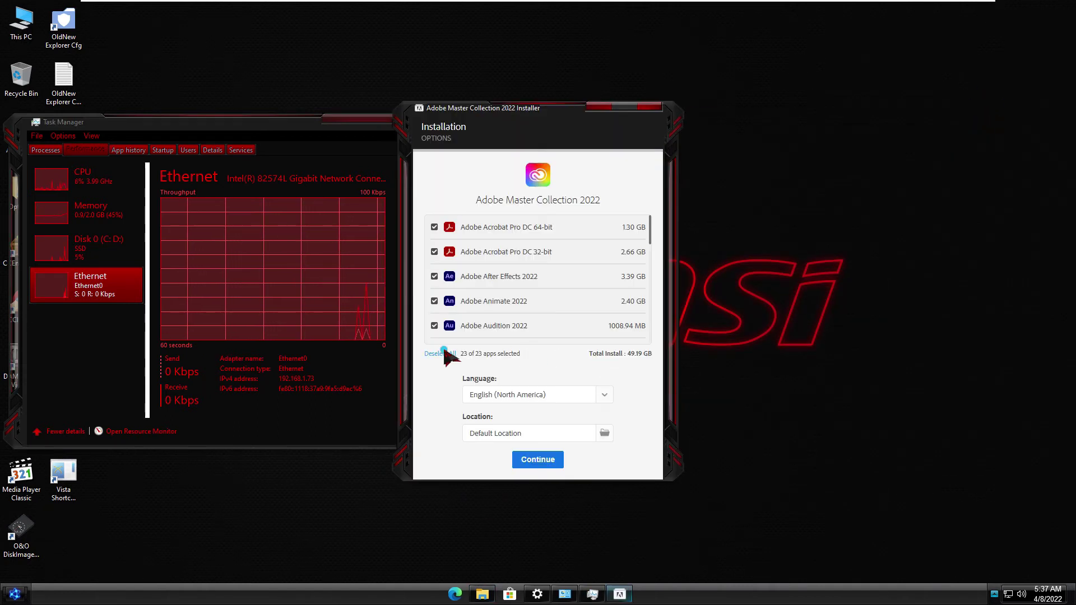
Step: Install only Adobe Acrobat Pro DC 64-bit and Adobe Photoshop 2022 from the collection, and close the installer on completion
left_click(440, 354)
left_click(435, 227)
scroll(456, 277, "down", 5)
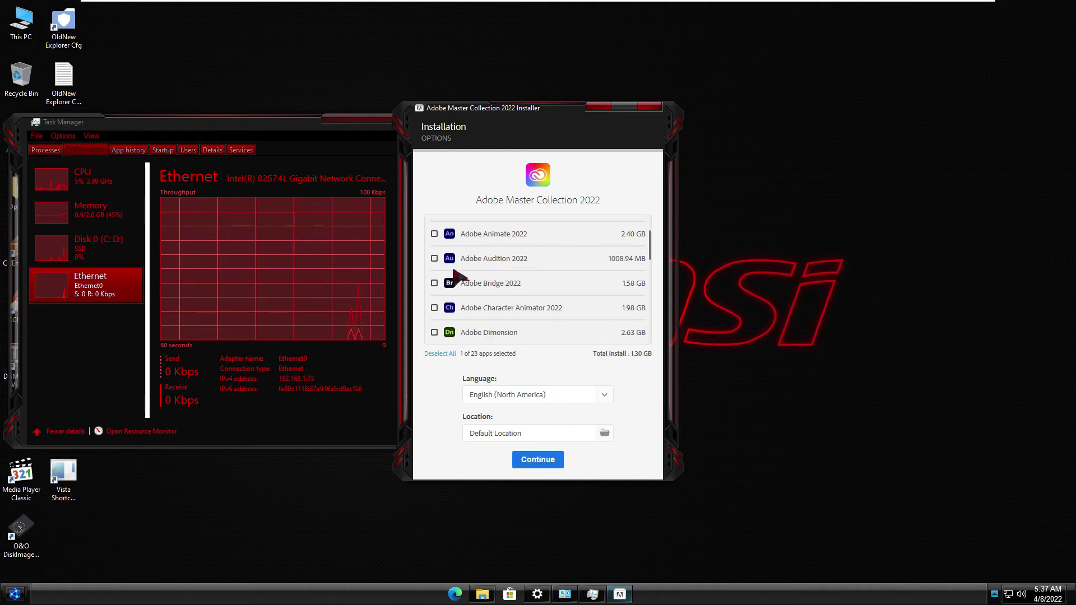
scroll(459, 279, "down", 1)
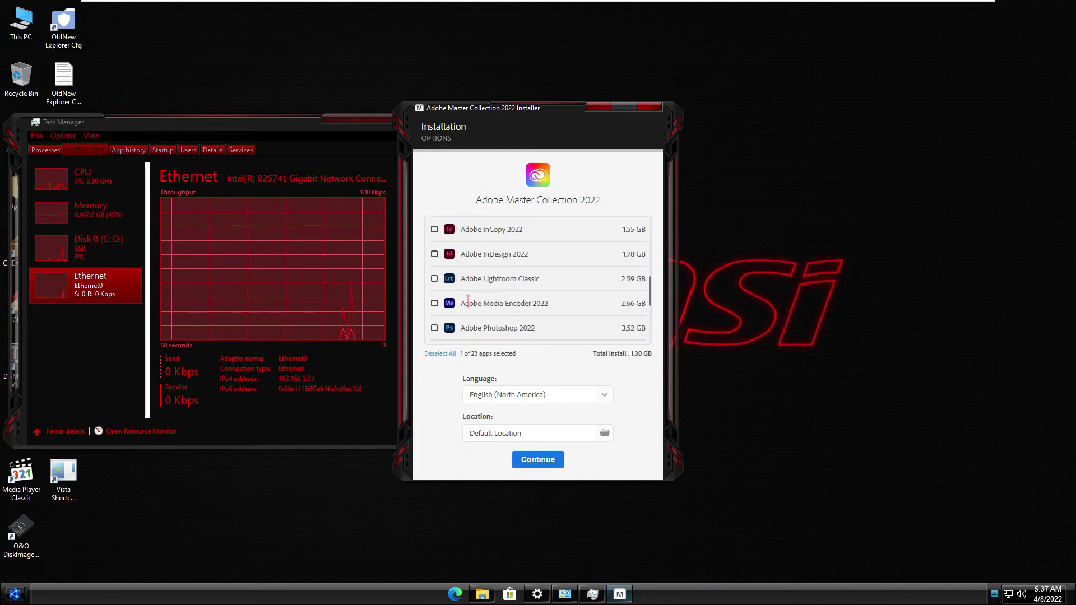
scroll(471, 302, "down", 1)
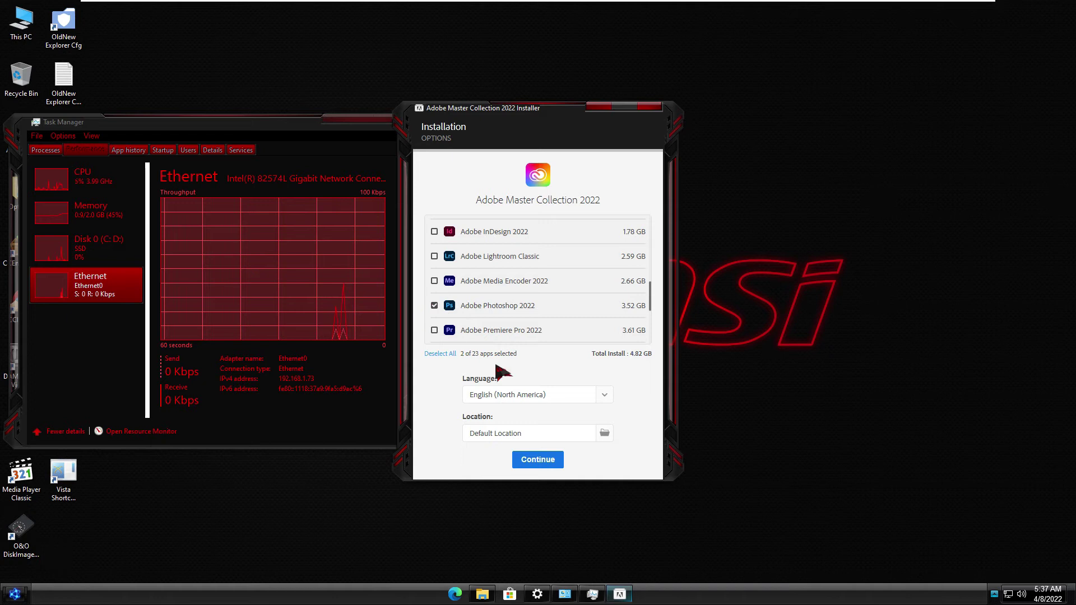
left_click(542, 462)
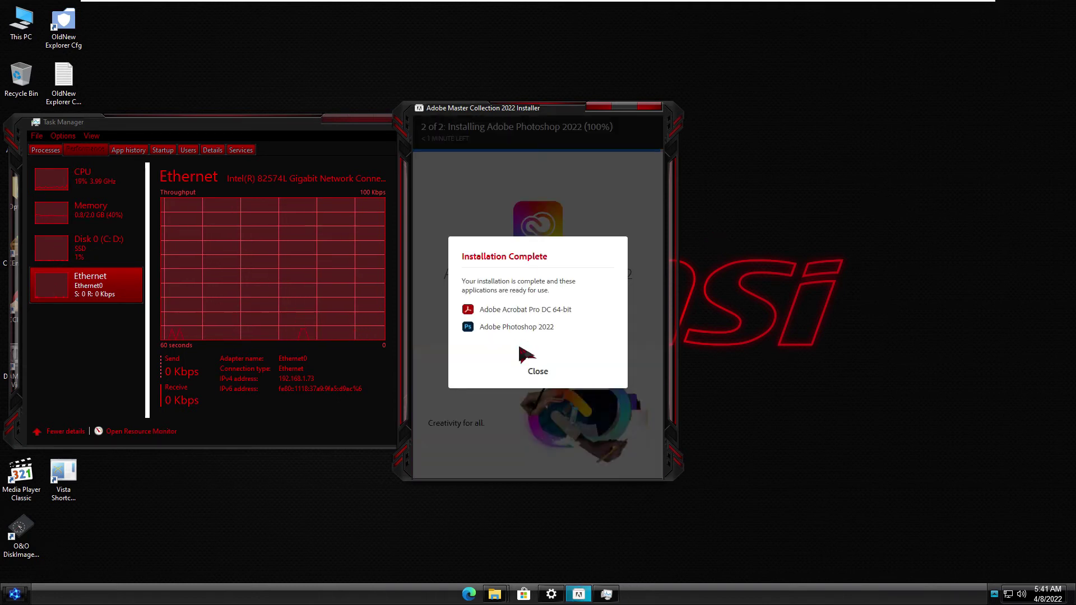
left_click(538, 373)
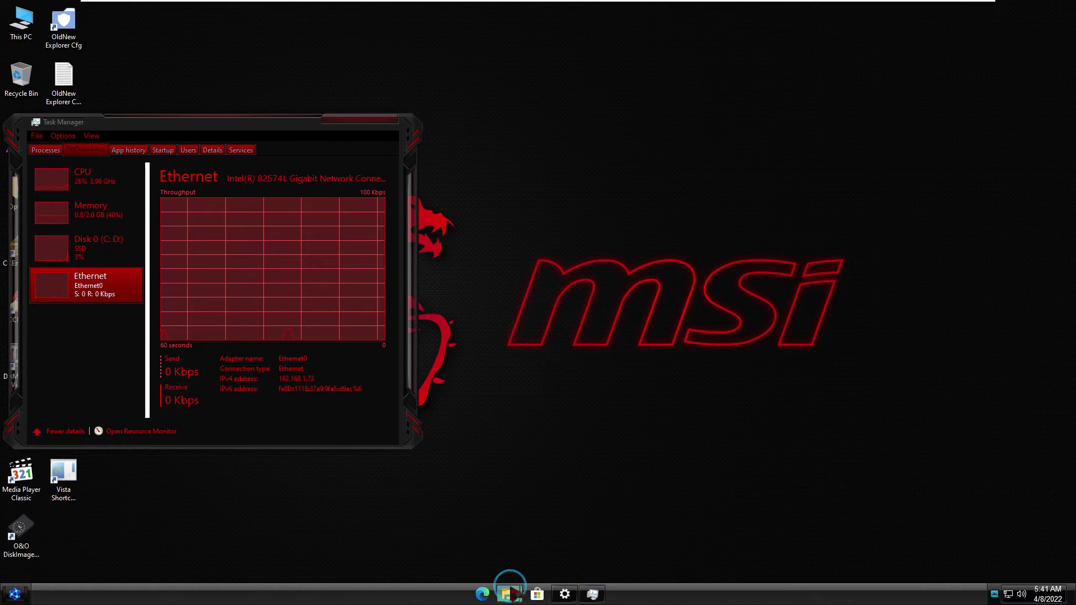
Step: Mount the Microsoft Office disc image from the DATA drive, launch its C2R installer and minimize the folder window
mouse_move(511, 593)
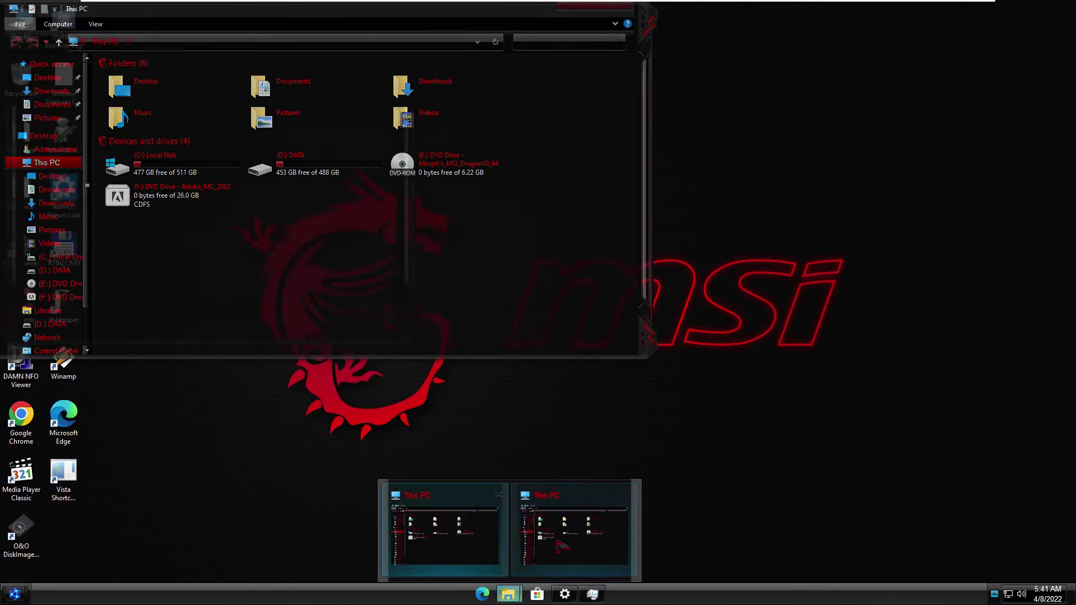
left_click(561, 545)
left_click_drag(390, 24, 818, 130)
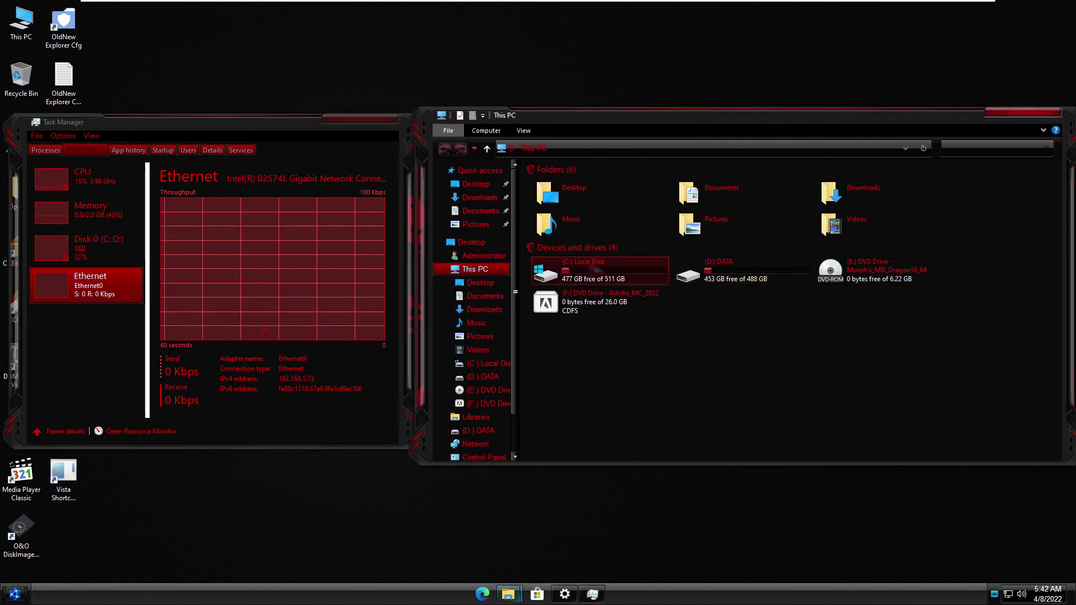
left_click(484, 378)
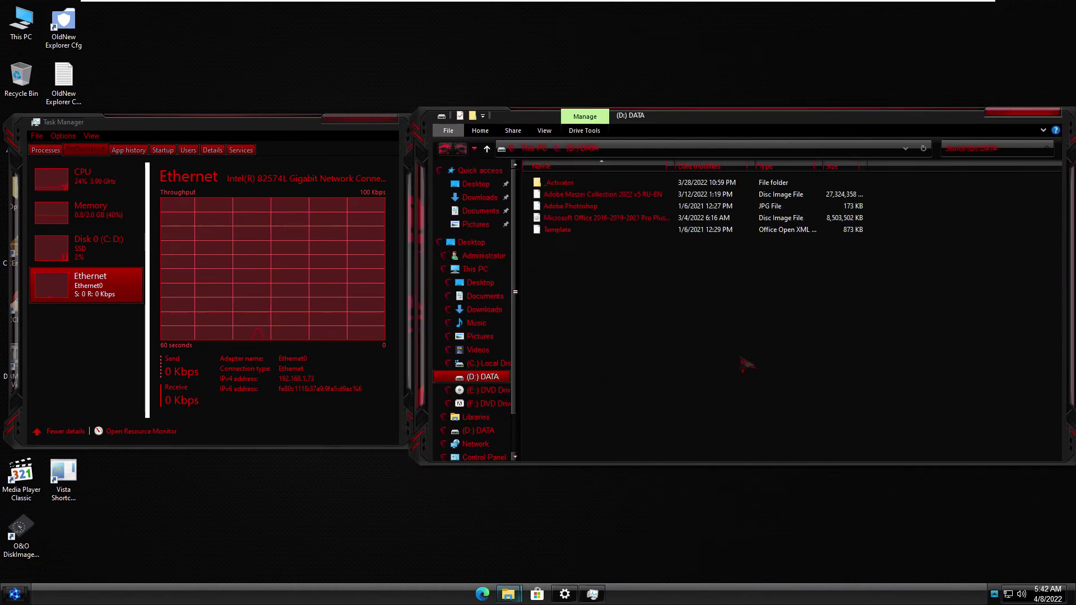
double_click(556, 220)
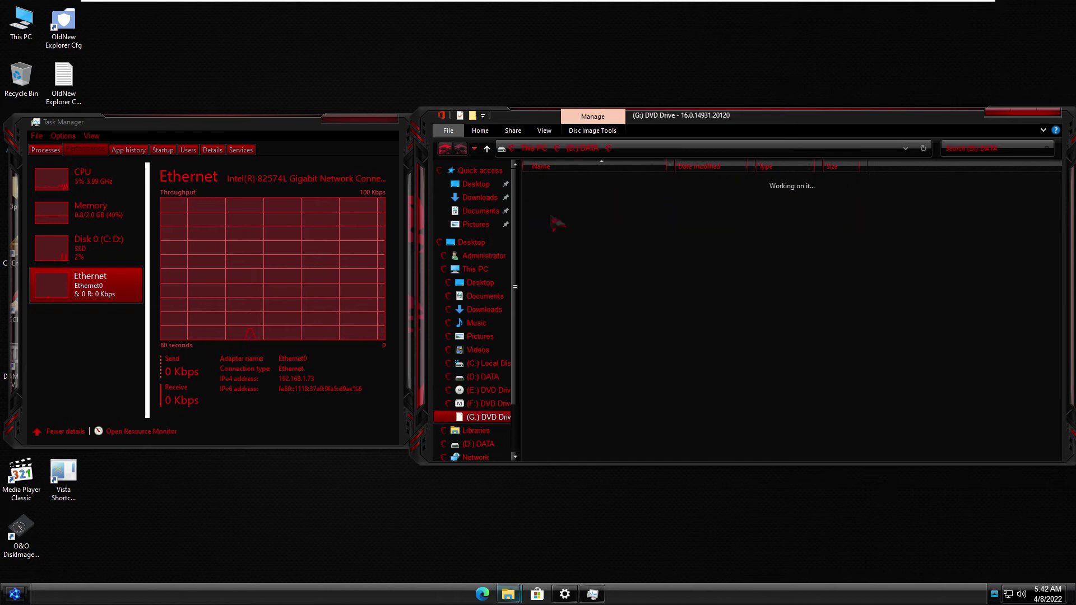
double_click(560, 207)
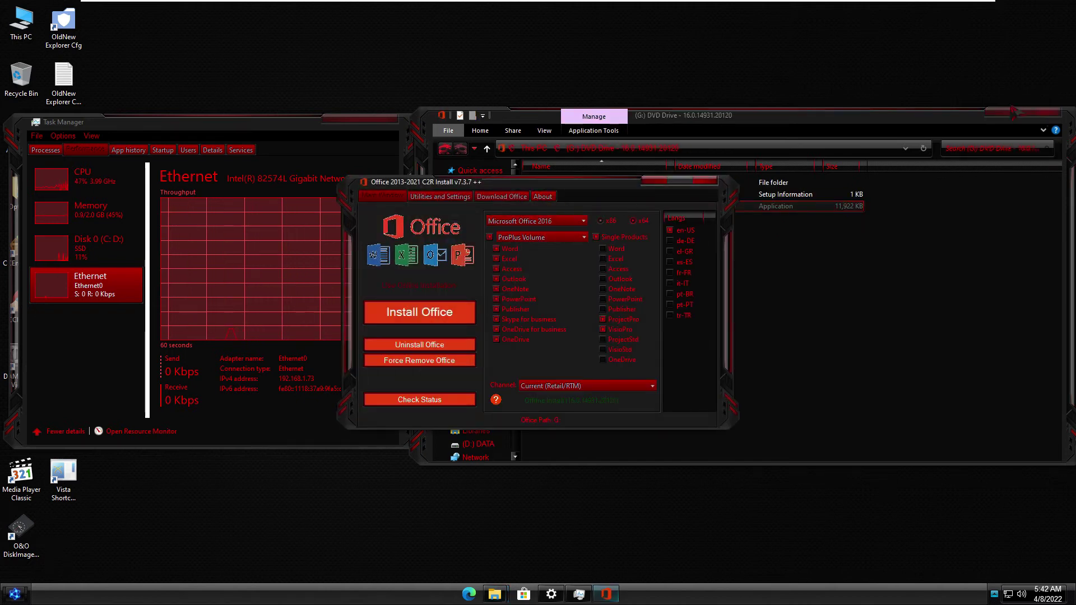
left_click(1005, 114)
Step: Move the Office installer clear of Task Manager and install Microsoft Office 2019-2021 with the Standard 2021 Volume suite
left_click_drag(531, 183, 659, 141)
left_click(686, 178)
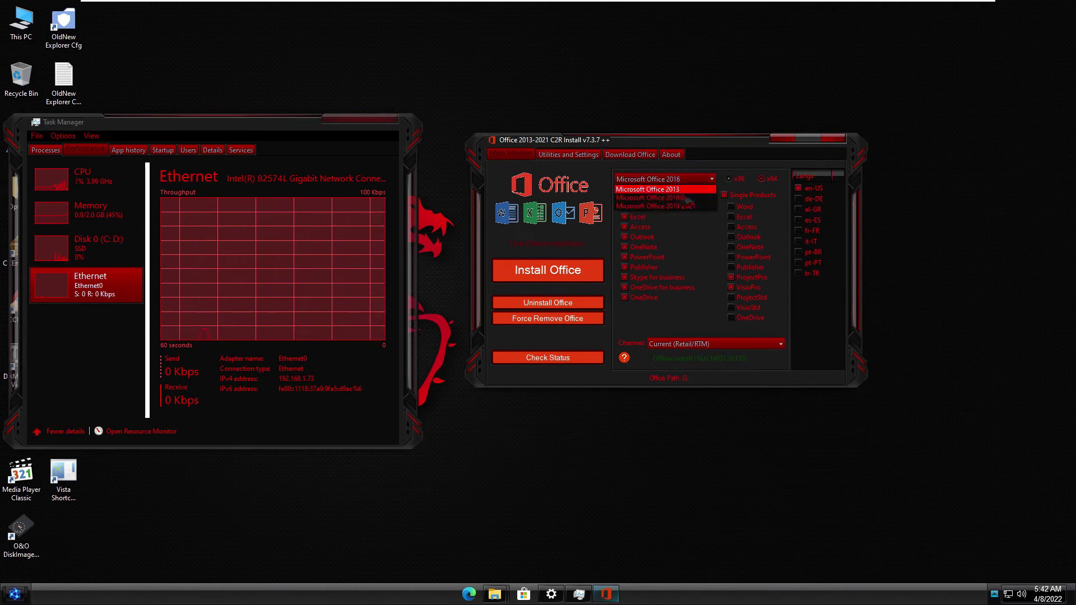
left_click(685, 206)
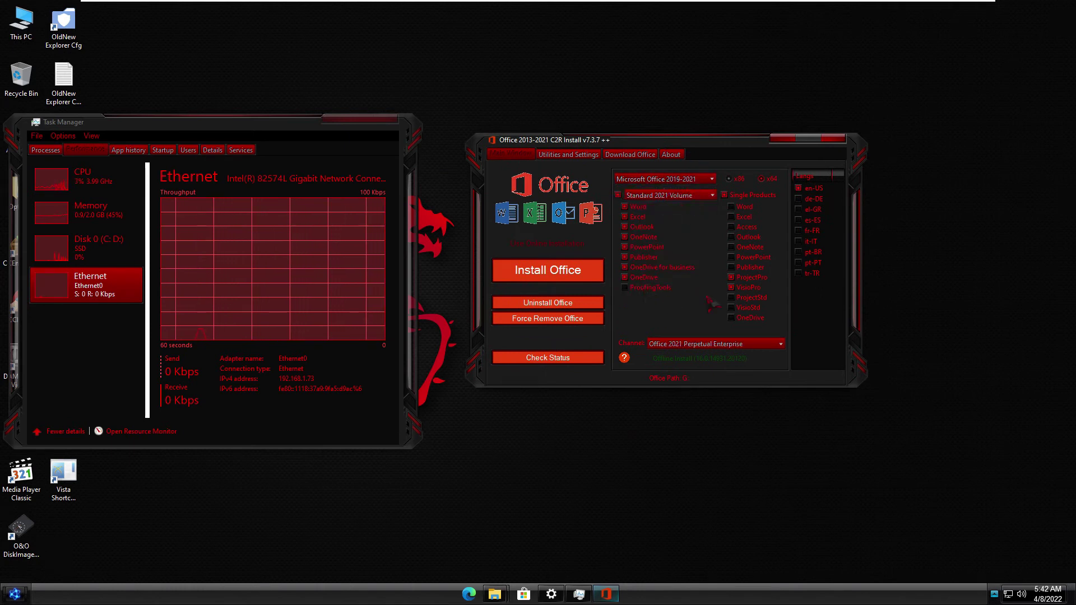
left_click(563, 268)
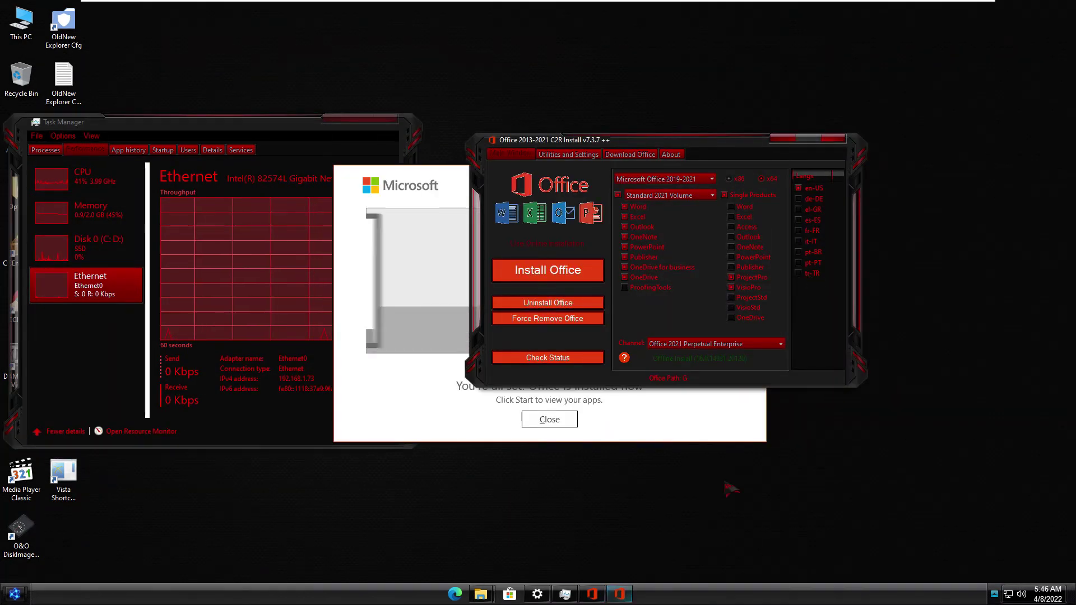
Step: Close the Office installation completion window and open Word
left_click(700, 399)
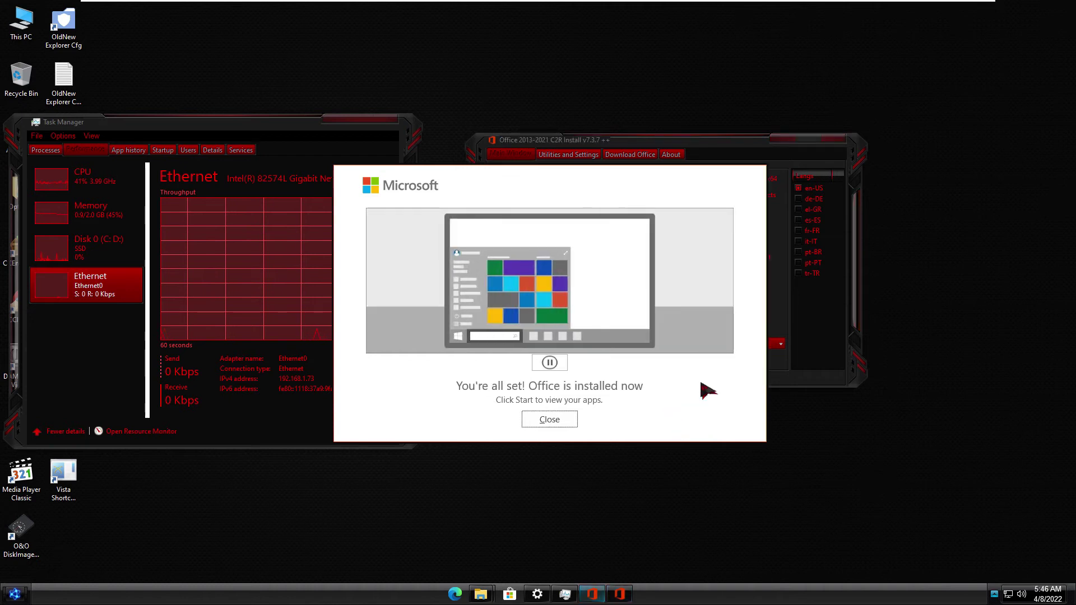
left_click(549, 420)
left_click(585, 221)
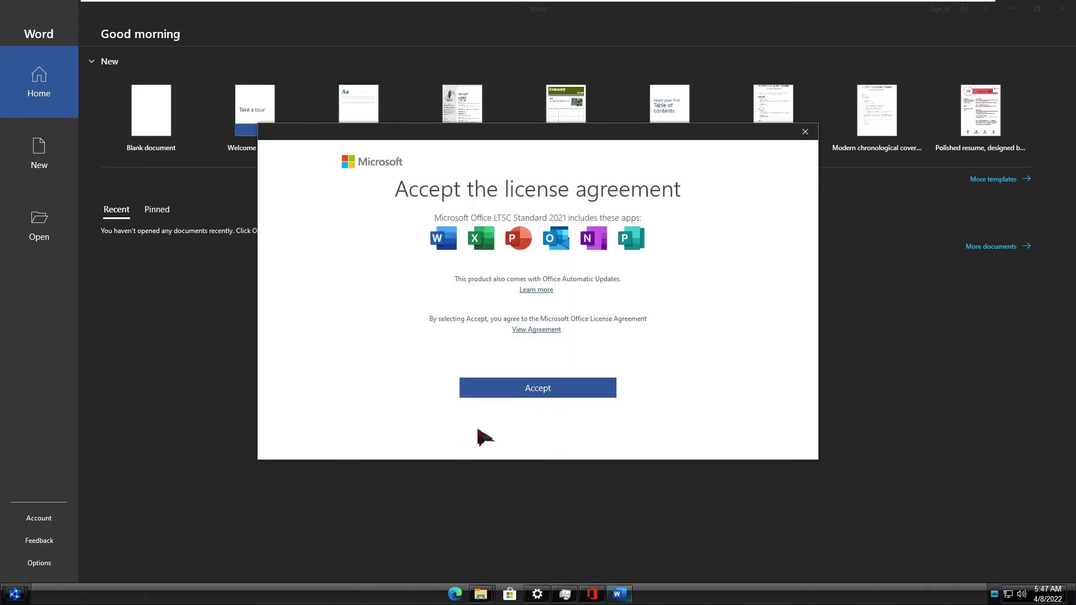
left_click(507, 386)
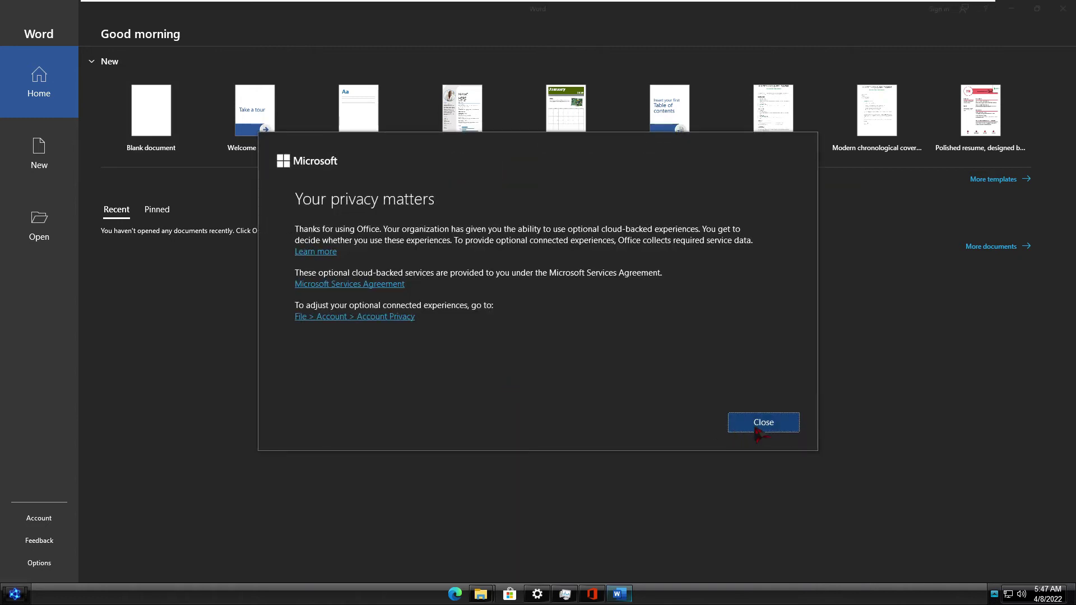
left_click(757, 424)
left_click(50, 525)
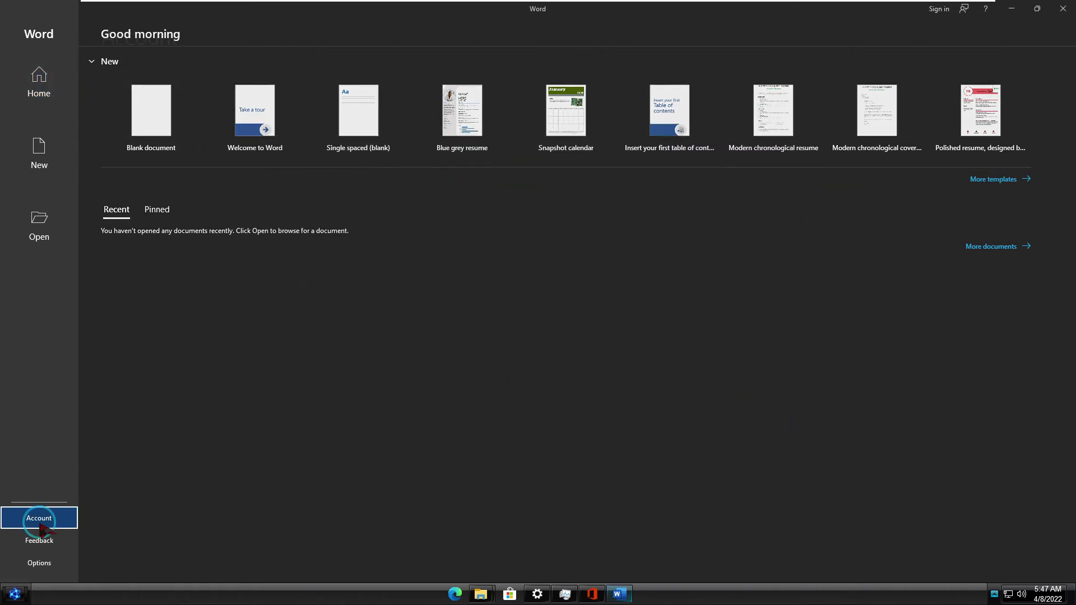
Step: Create a Word document from the "Insert your first table of contents" tutorial template and minimize Word
left_click(58, 159)
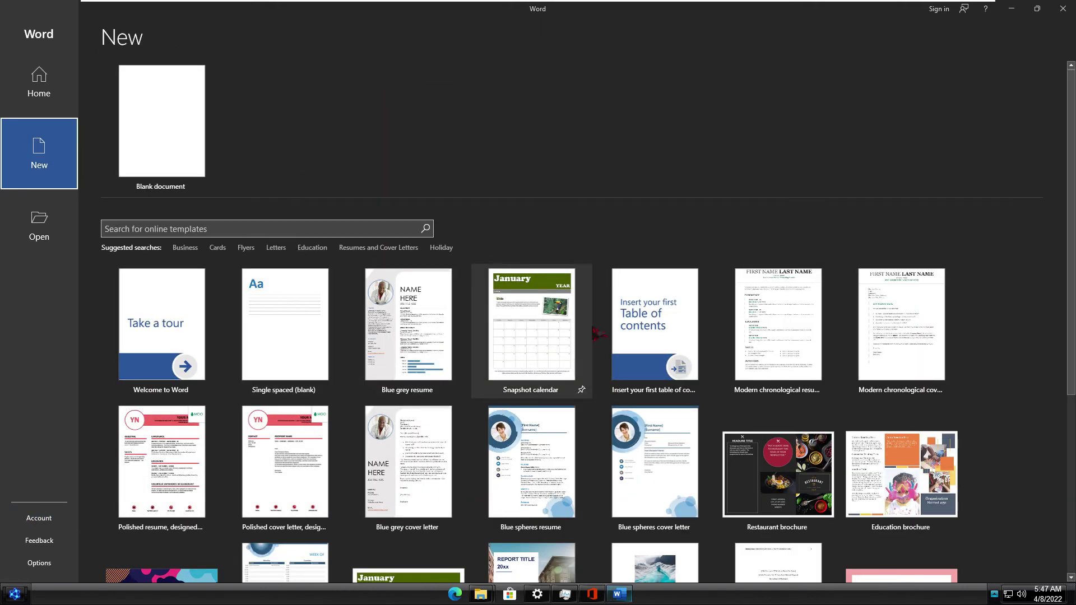
left_click(636, 322)
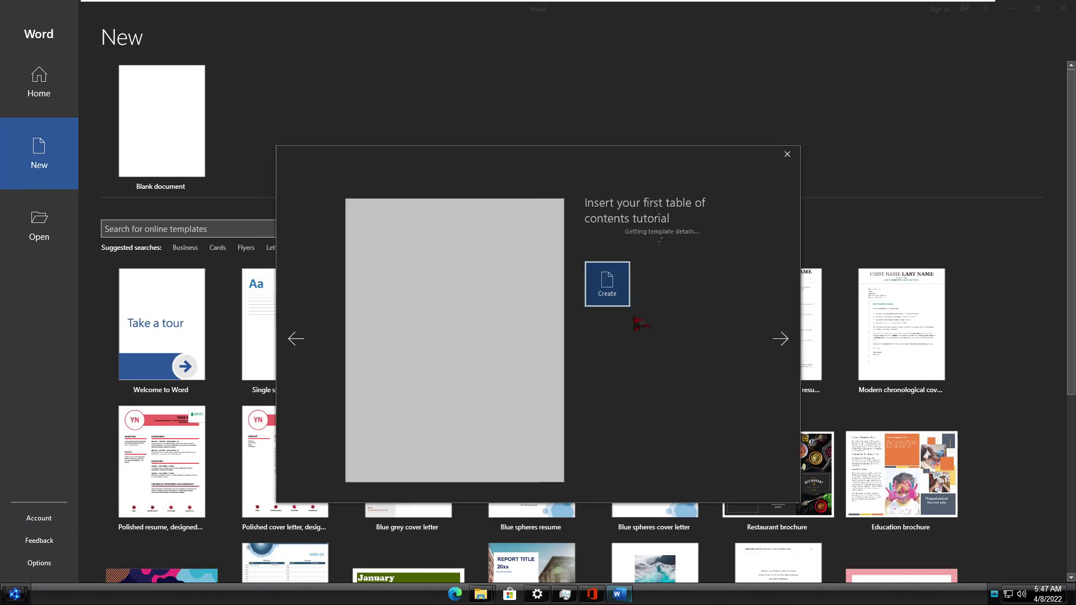
key("Return")
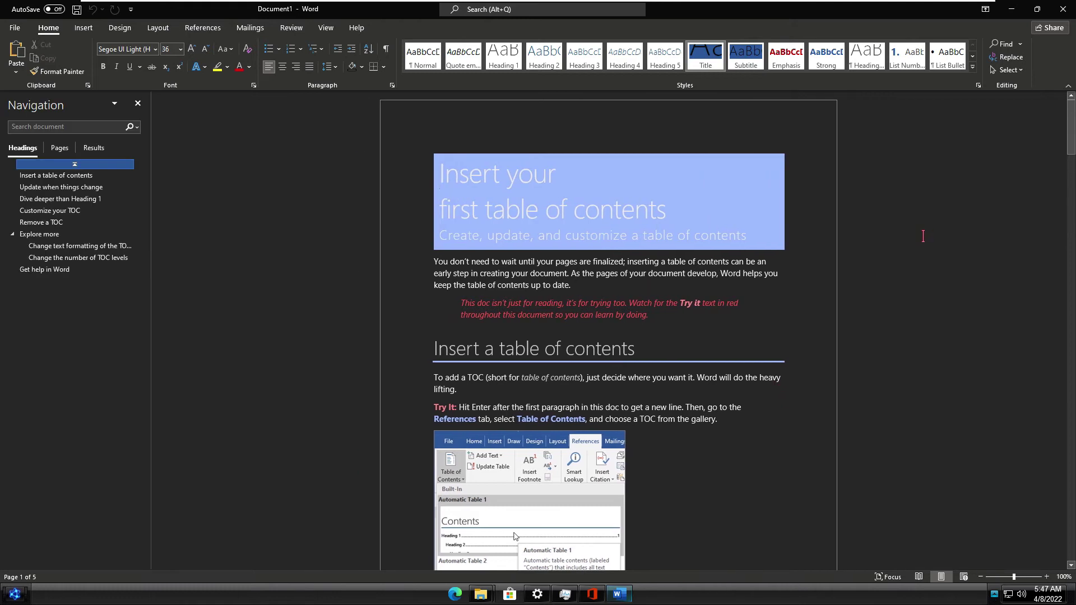
left_click(1011, 9)
Step: Open Excel, check its account information and create a workbook from the Organization Chart from Data template, leaving Excel minimized
left_click(681, 196)
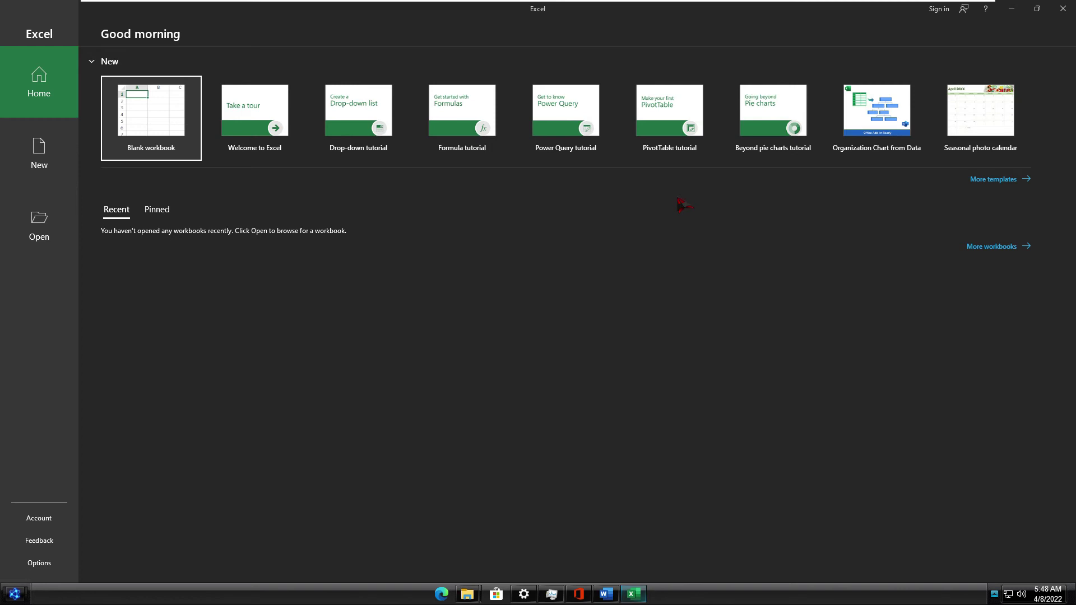
left_click(68, 520)
left_click(63, 163)
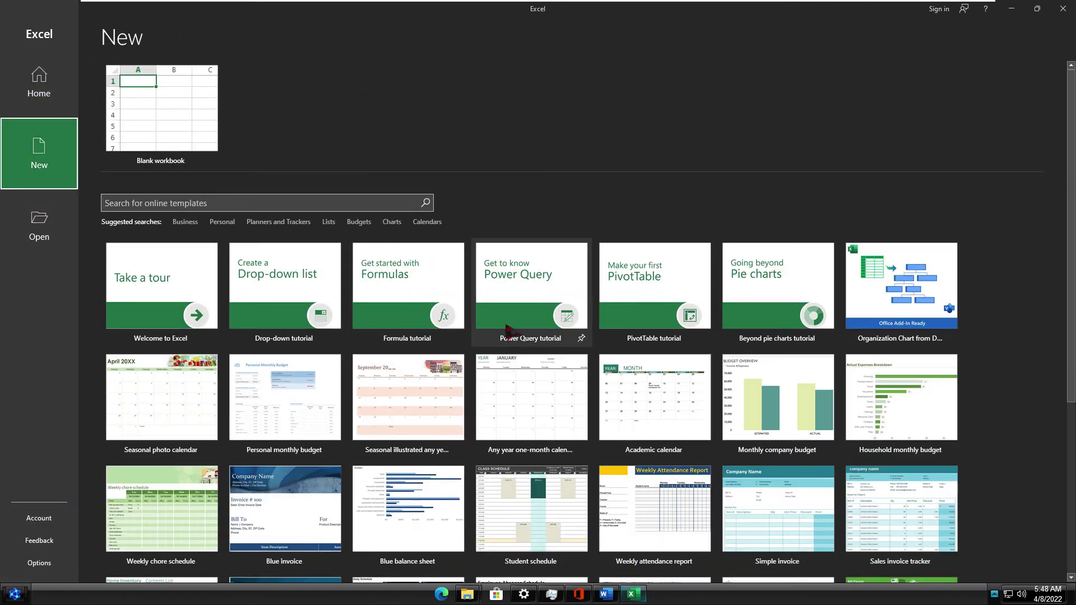
double_click(904, 306)
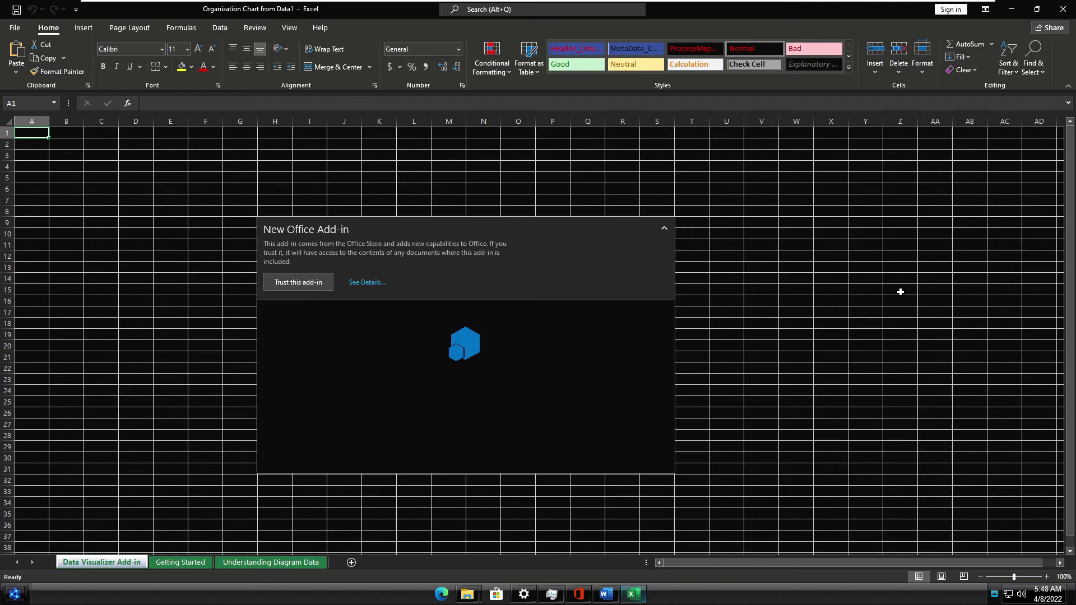
left_click(666, 228)
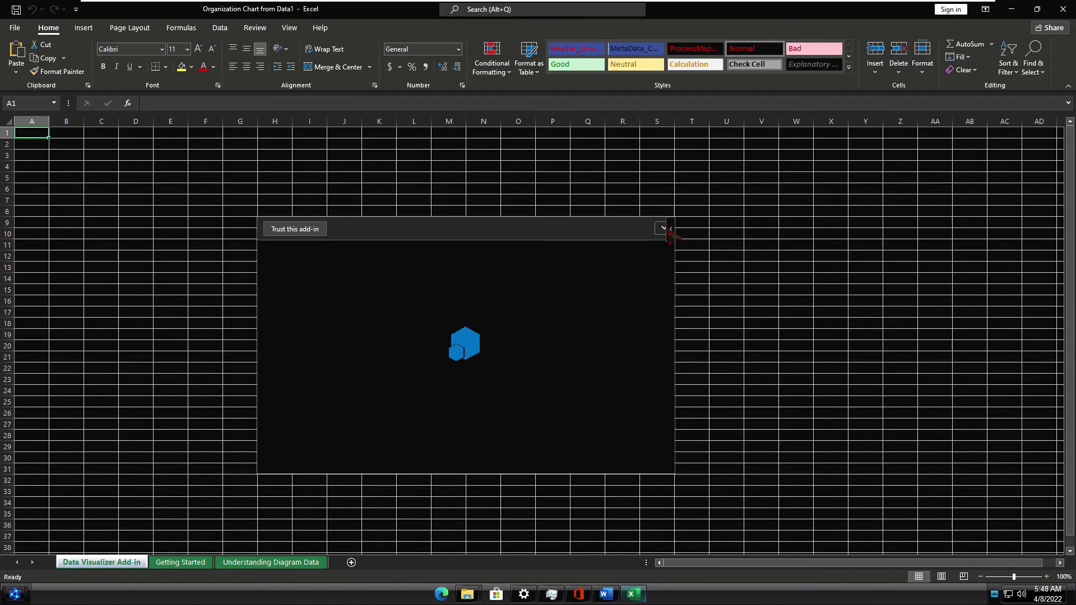
left_click(1011, 9)
Step: Open PowerPoint, check its account information and create a presentation from the Future forward template, leaving PowerPoint minimized
left_click(750, 208)
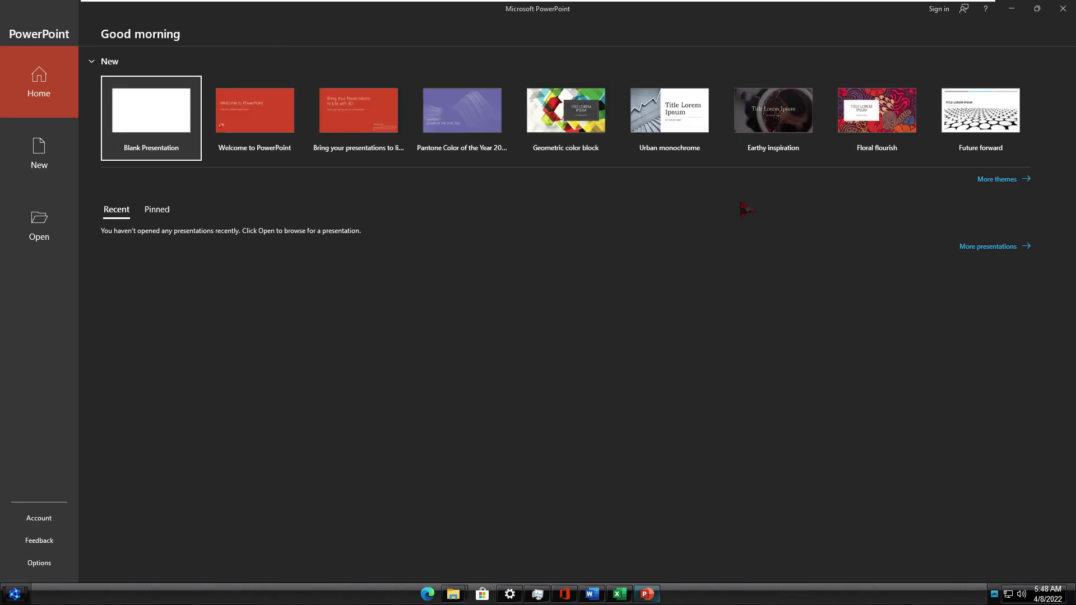
left_click(39, 516)
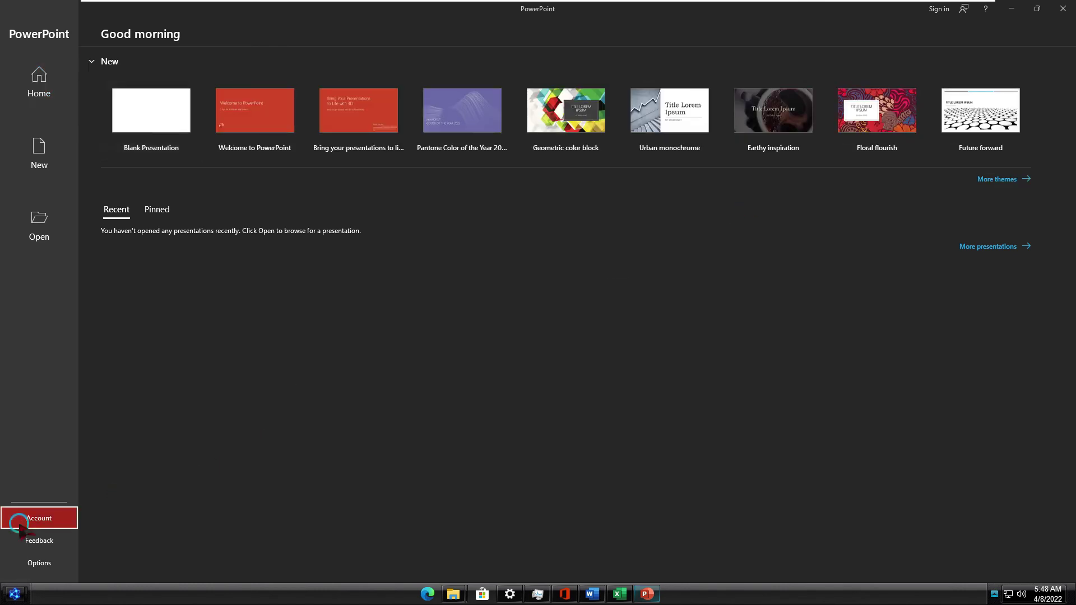
left_click(39, 156)
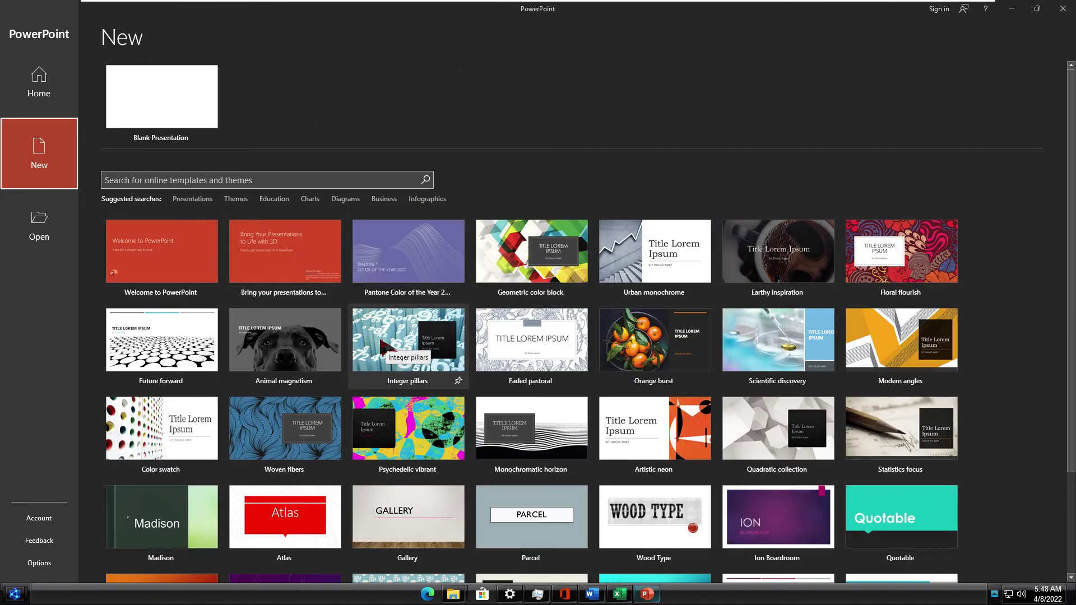
double_click(194, 363)
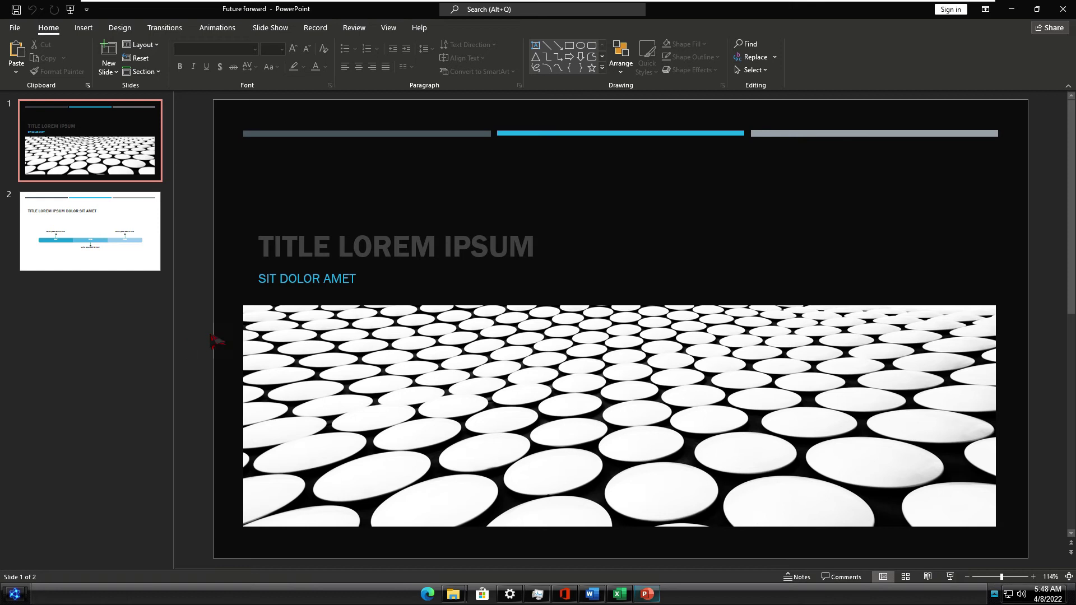
left_click(1012, 9)
Step: Open Visio, check its account information and create a drawing from the Work Flow Diagram template, leaving Visio minimized
left_click(832, 224)
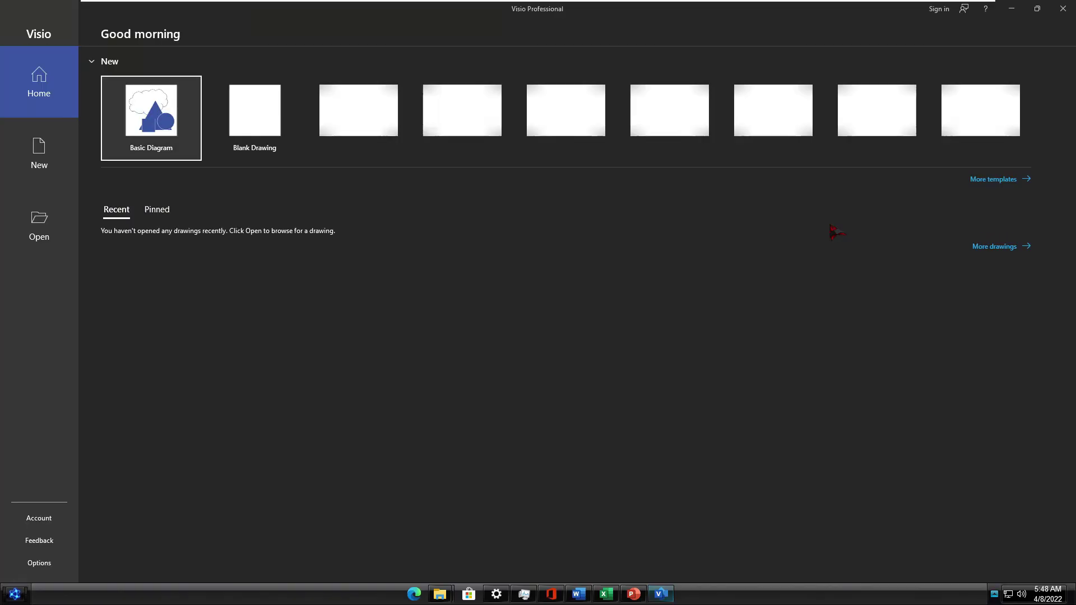
left_click(31, 517)
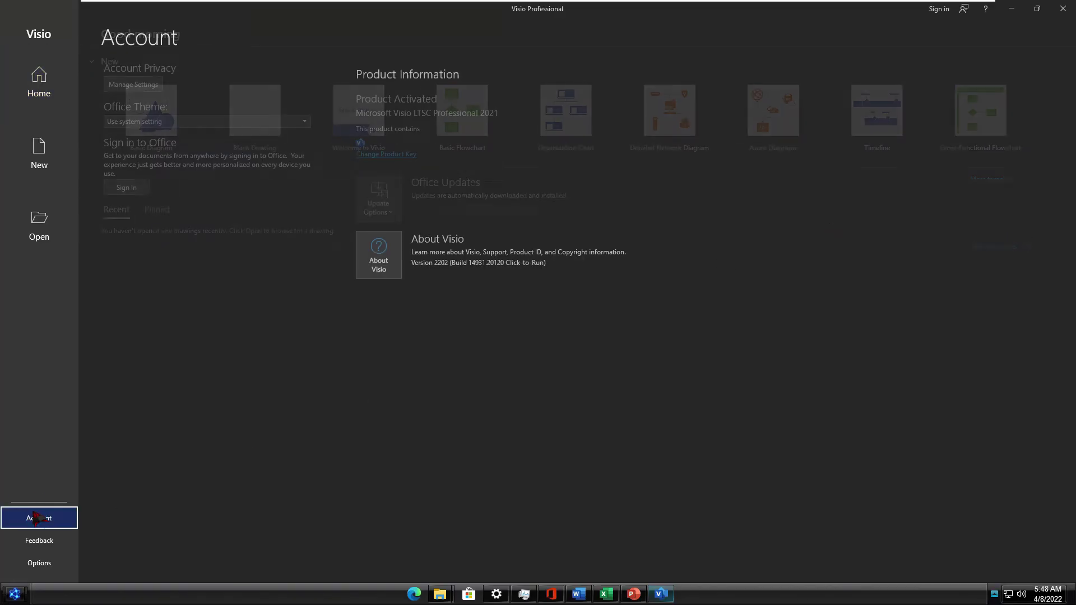
left_click(41, 168)
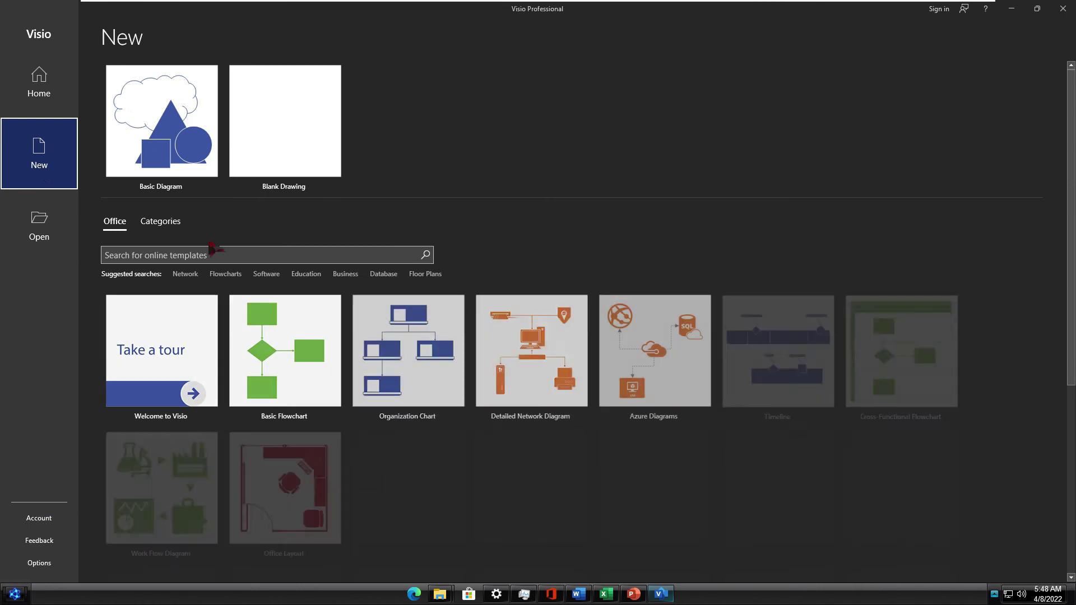
left_click(202, 478)
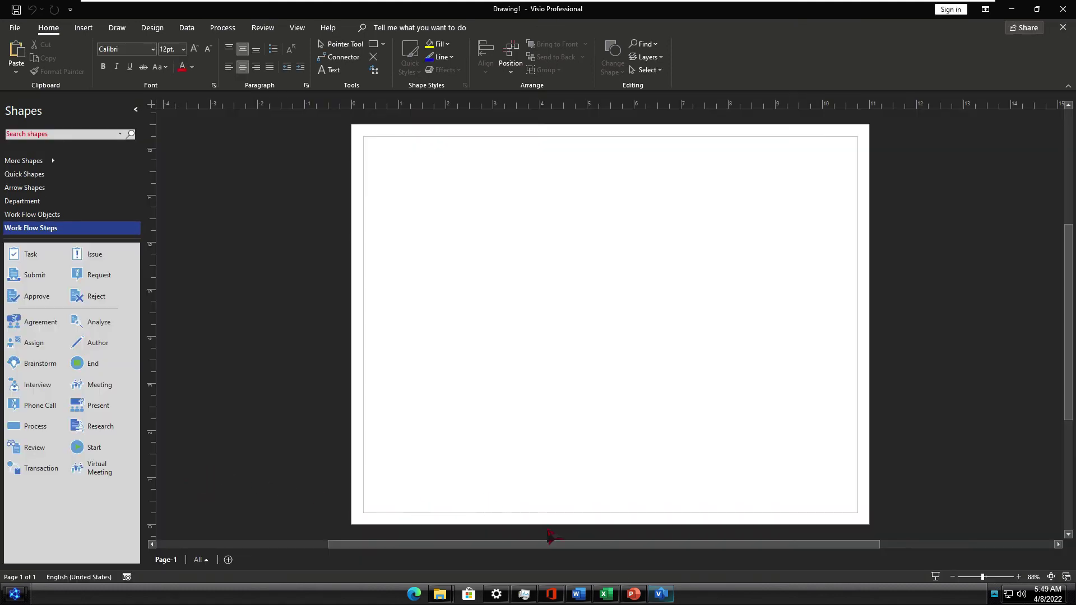
left_click(1012, 9)
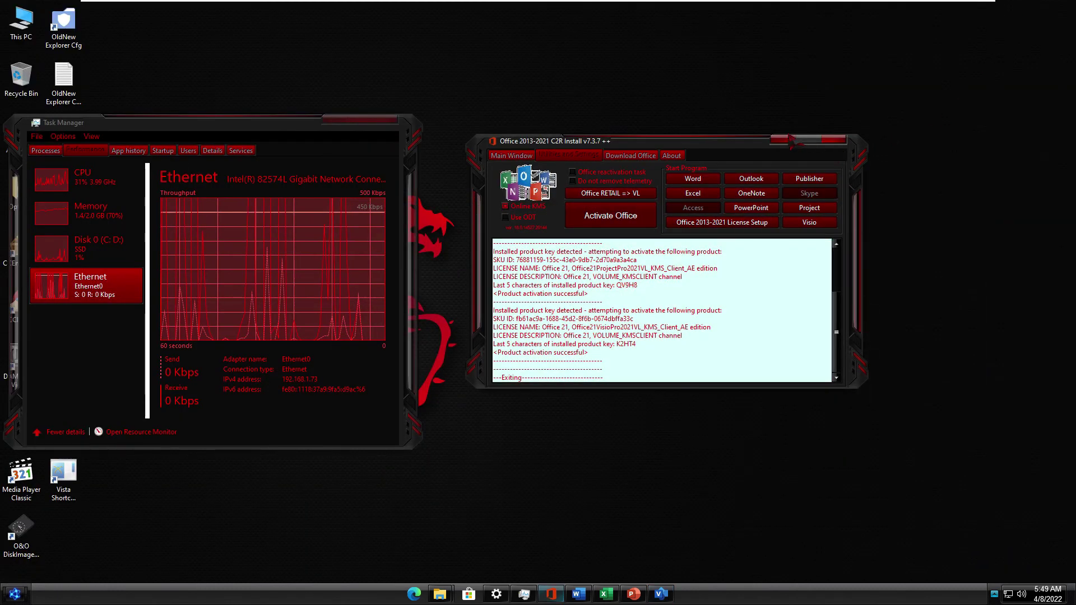
Step: Minimize the Office installer and display the memory usage graph in Task Manager
left_click(786, 138)
key("Up")
key("Up")
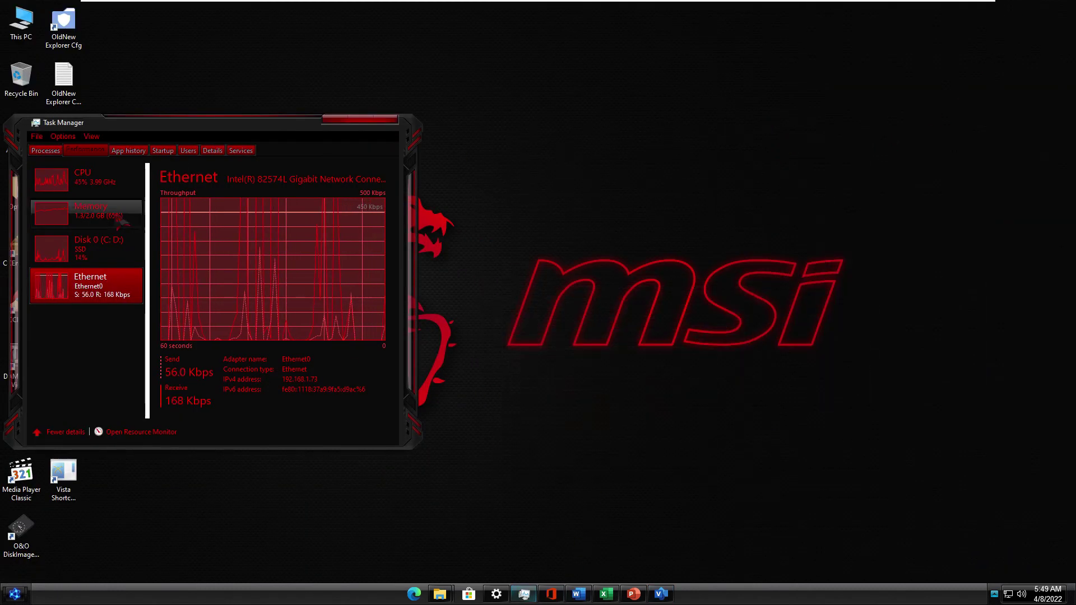
Step: Switch to Word, save the table of contents document as a PDF named "Insert your", and dismiss the app selection prompt
left_click(577, 594)
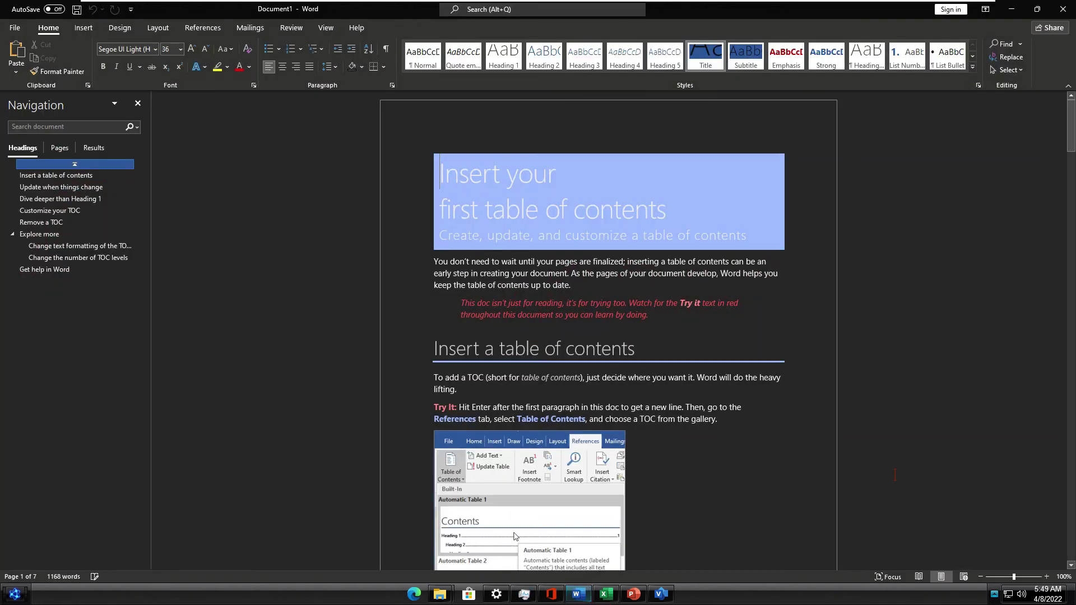
key("F12")
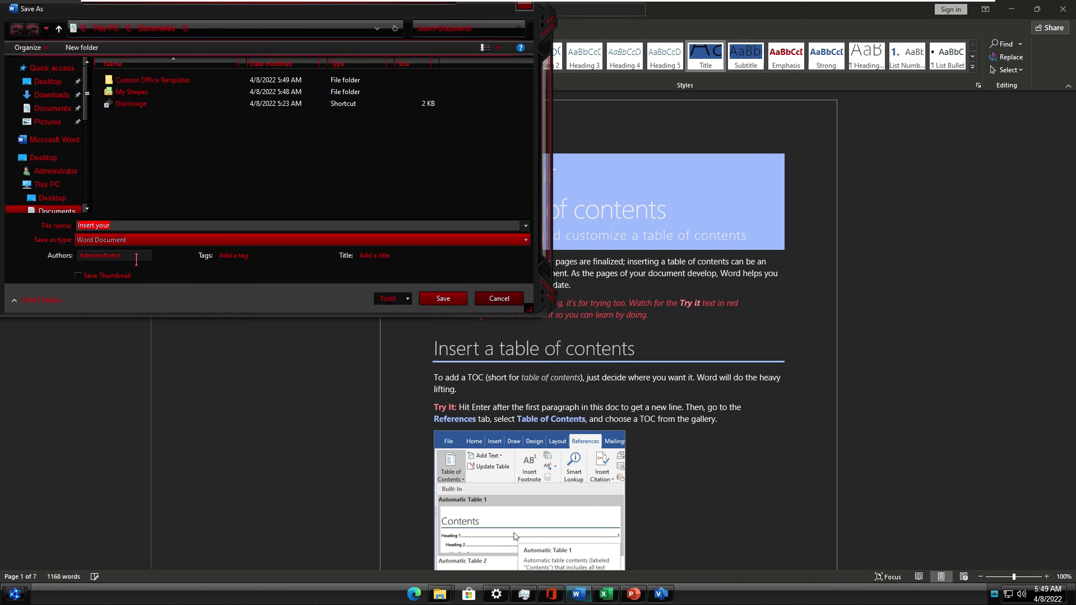
left_click(126, 240)
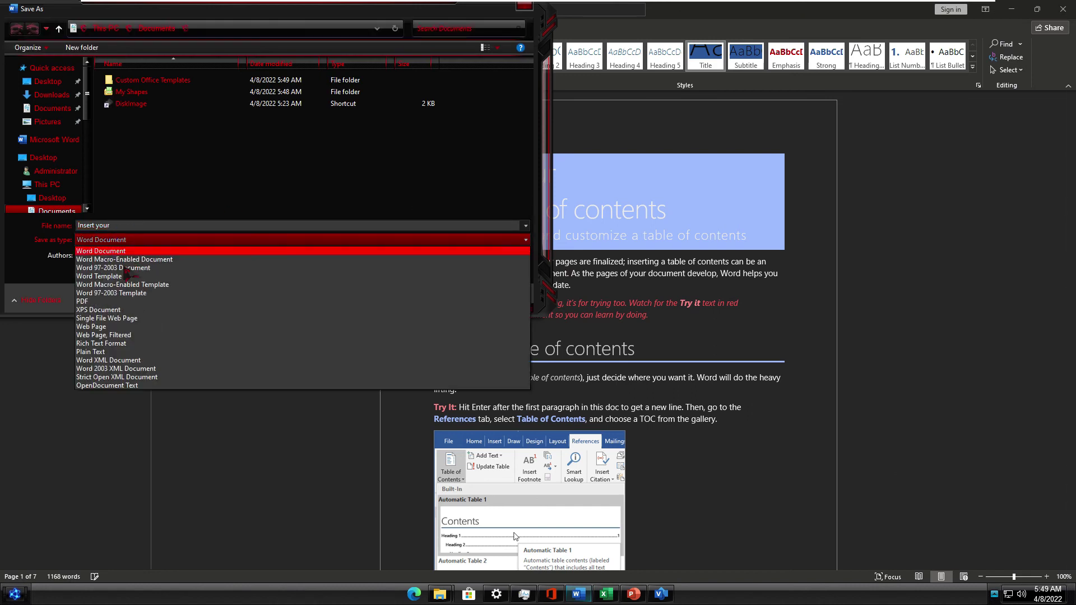
left_click(129, 301)
left_click(443, 327)
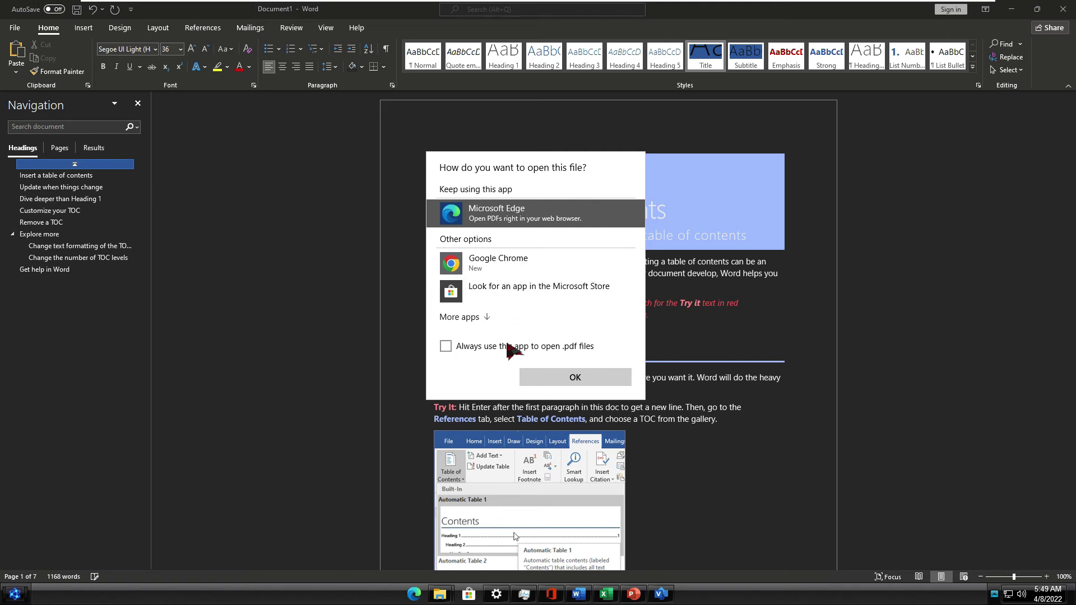
key("Escape")
Step: Launch Adobe Photoshop 2022 and open the Adobe Photoshop image from the DATA drive in it, leaving the folder window minimized
left_click(18, 597)
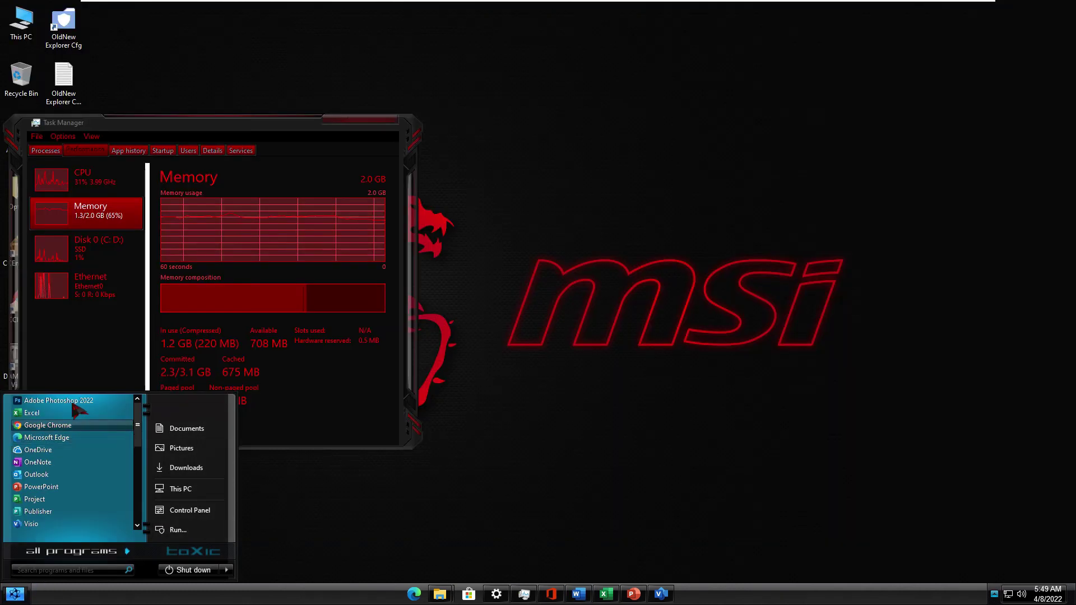
key("Escape")
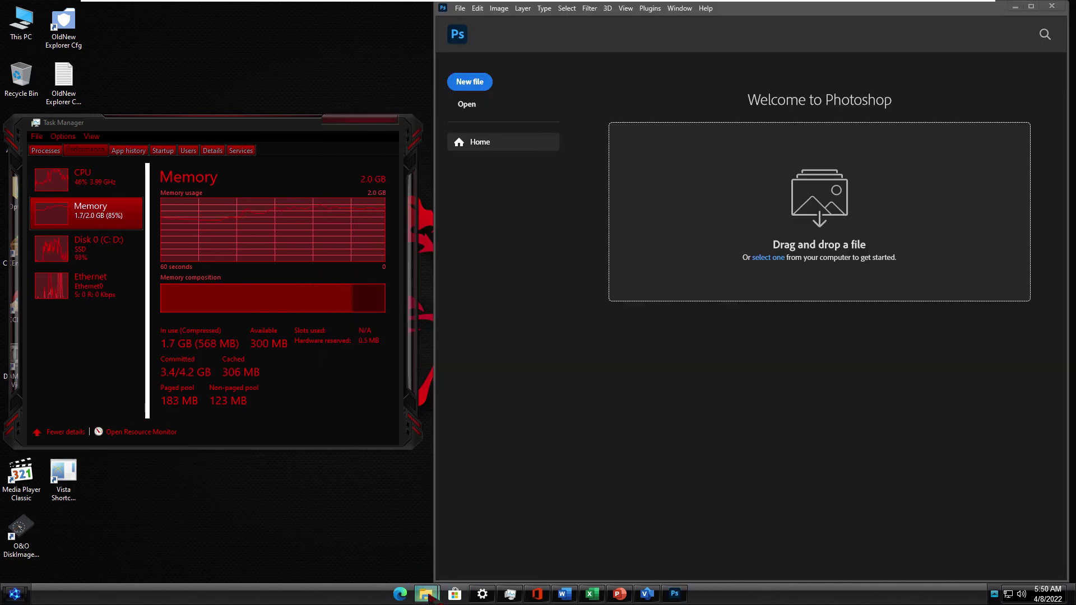
mouse_move(426, 594)
mouse_move(482, 530)
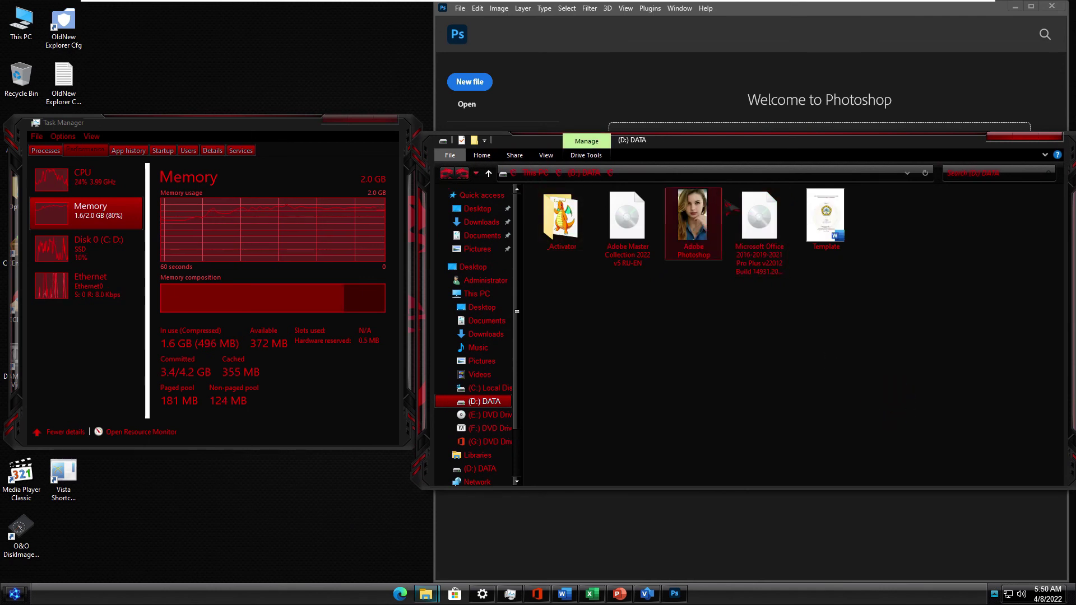
left_click_drag(765, 141, 672, 225)
left_click_drag(608, 305, 749, 174)
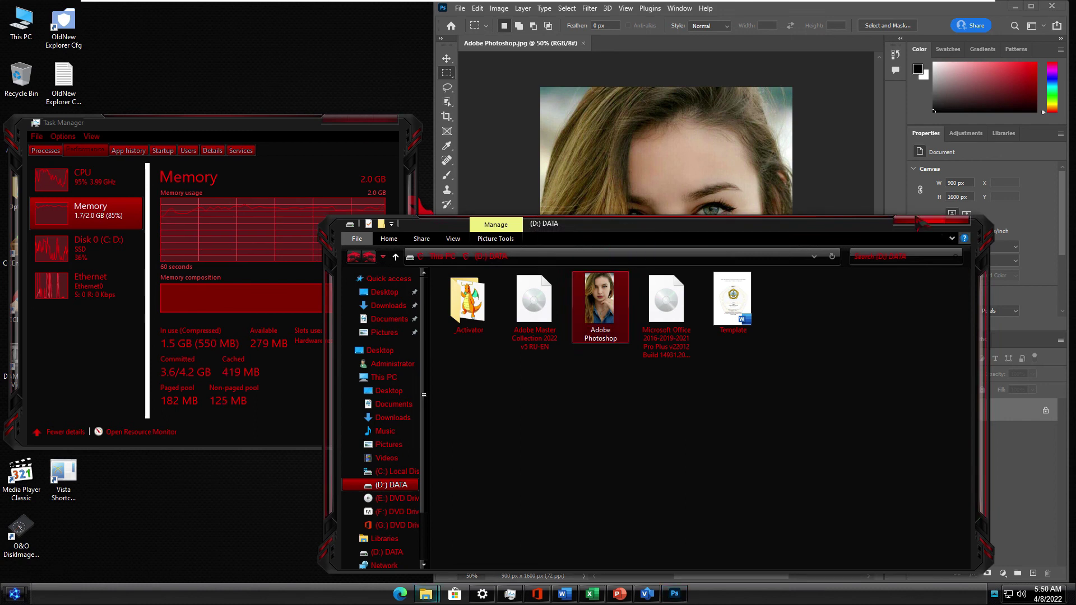
left_click(914, 224)
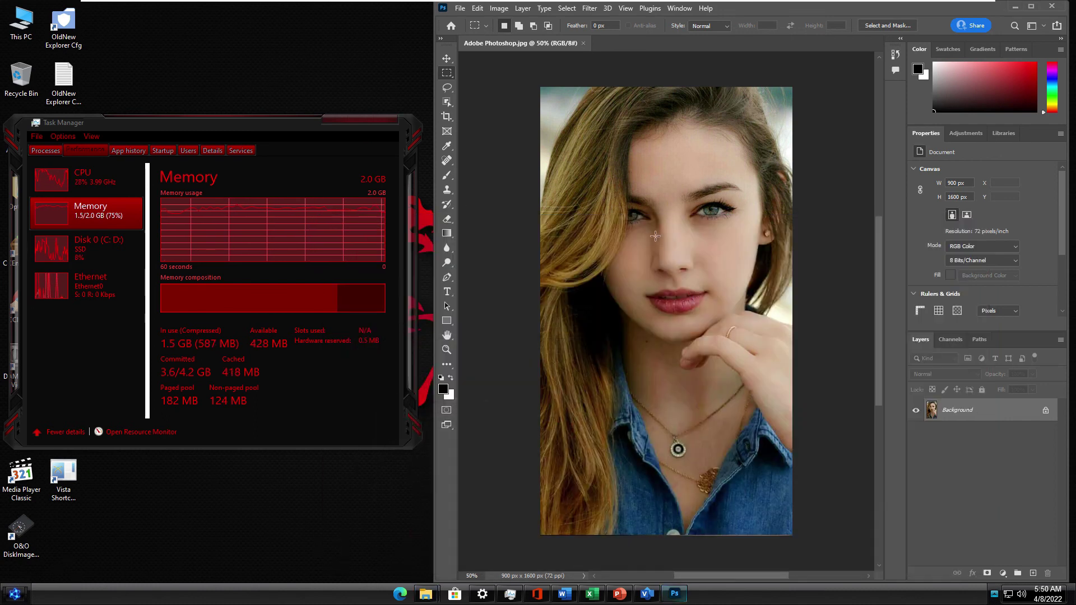
Step: Open the portrait in the Camera Raw filter and narrow its window so that Task Manager is uncovered
key("ctrl+shift+a")
left_click(657, 501)
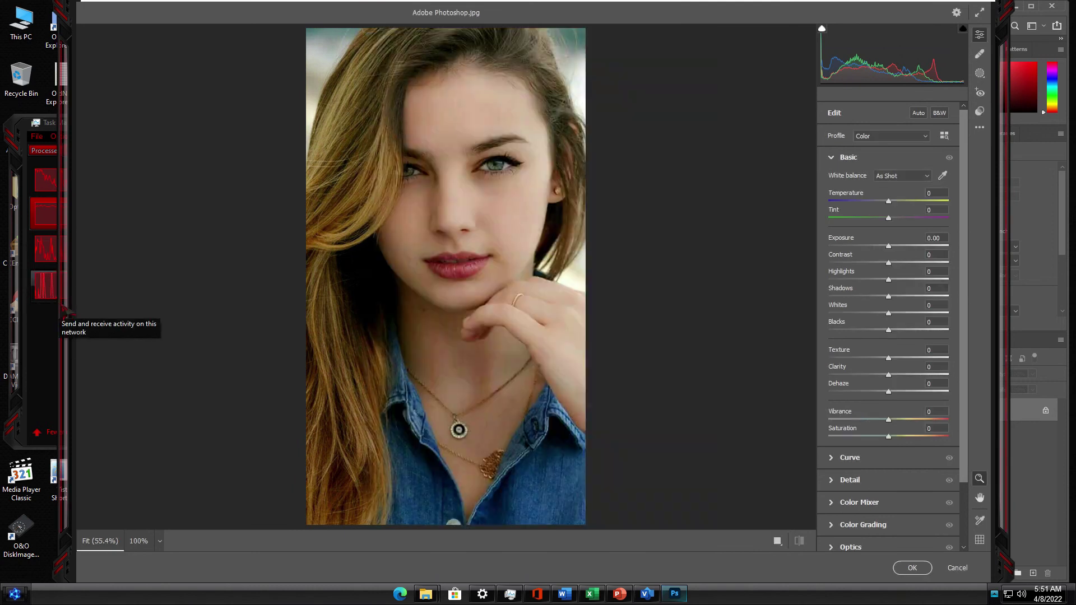
left_click_drag(268, 328, 409, 344)
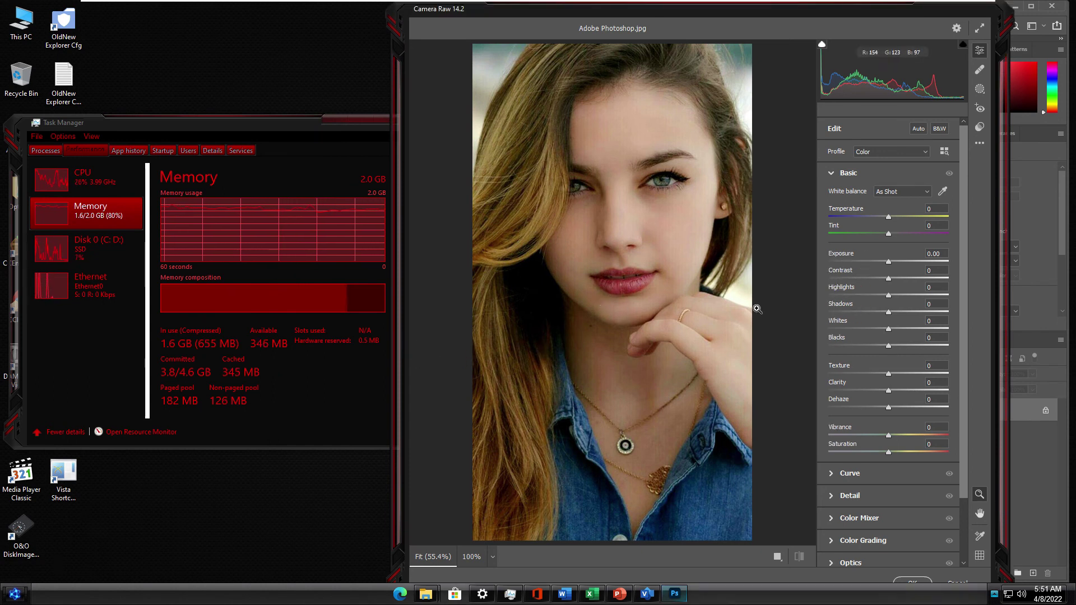
Step: Adjust the portrait's Basic settings in Camera Raw and set Noise Reduction to about 46
left_click_drag(889, 237, 906, 291)
left_click(843, 496)
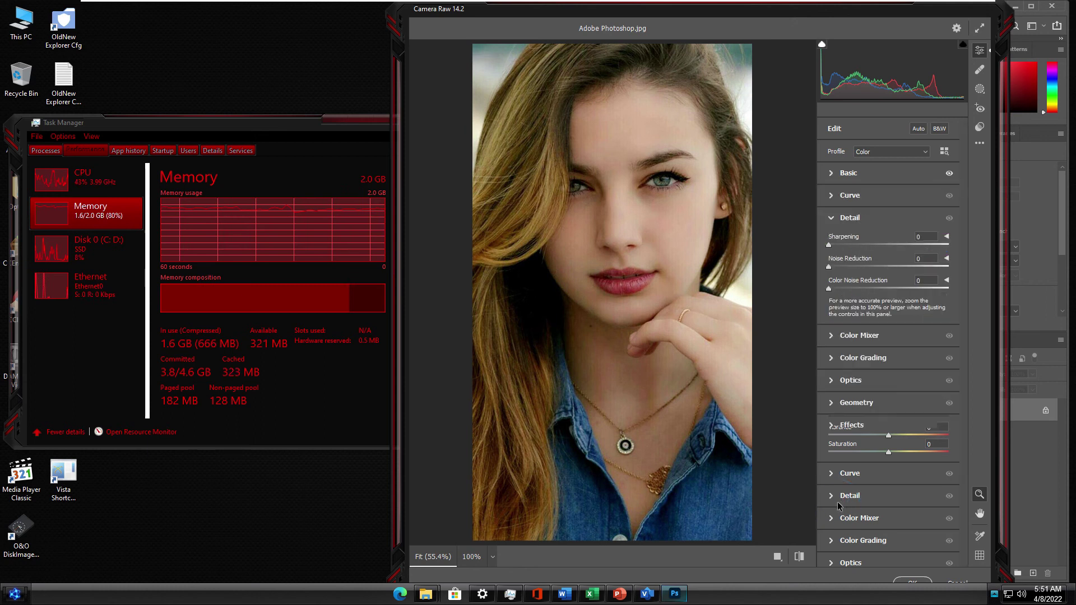
left_click_drag(831, 267, 882, 280)
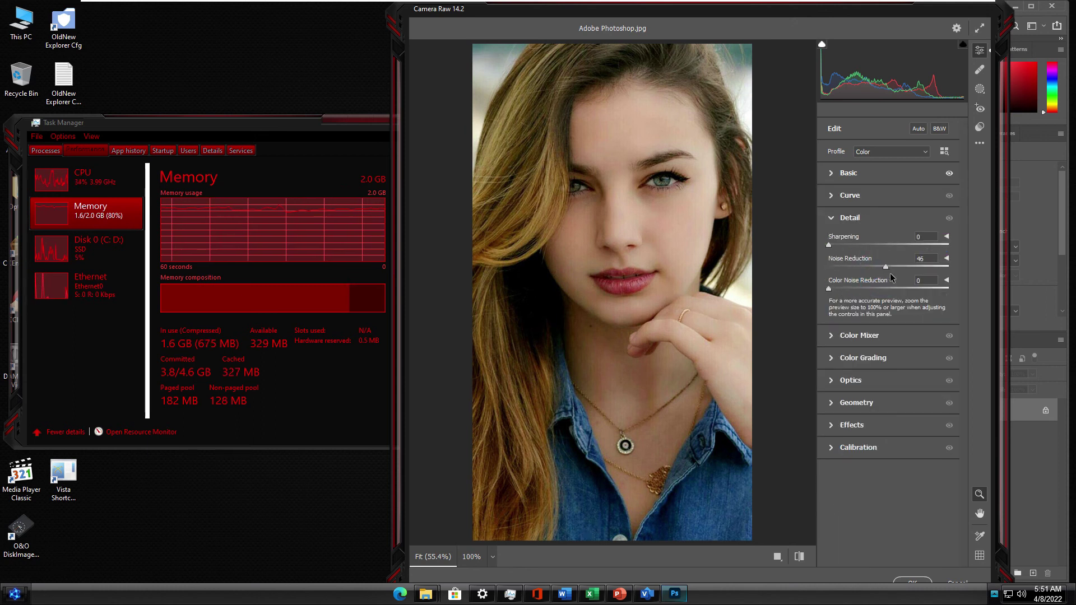
Step: Rotate the portrait by +2.9 with the manual geometry transformations, keeping Horizontal at 0
left_click(832, 404)
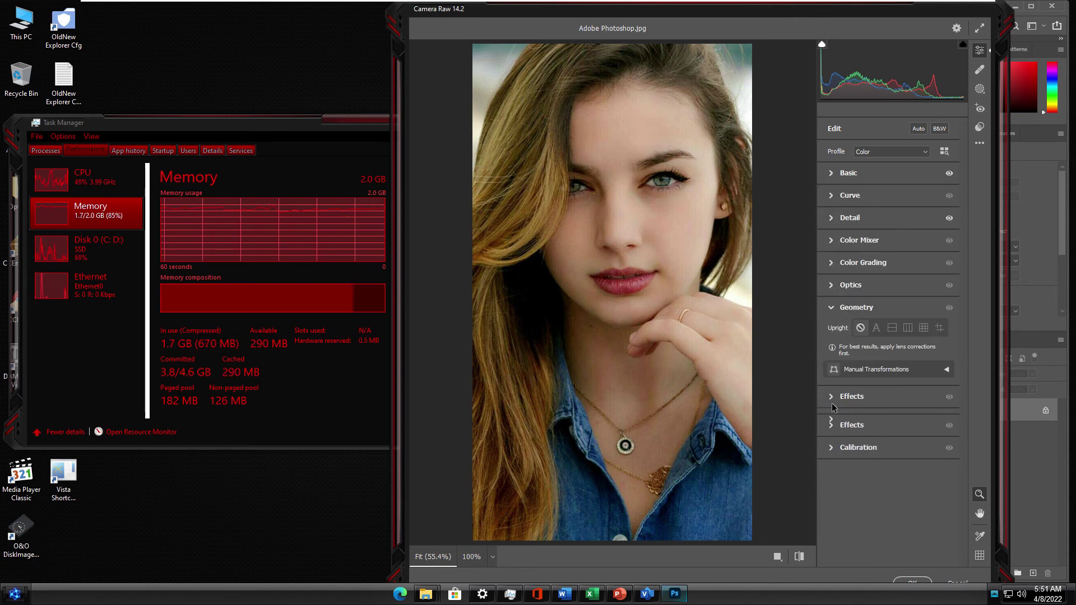
left_click(879, 370)
left_click_drag(889, 415, 907, 434)
double_click(885, 416)
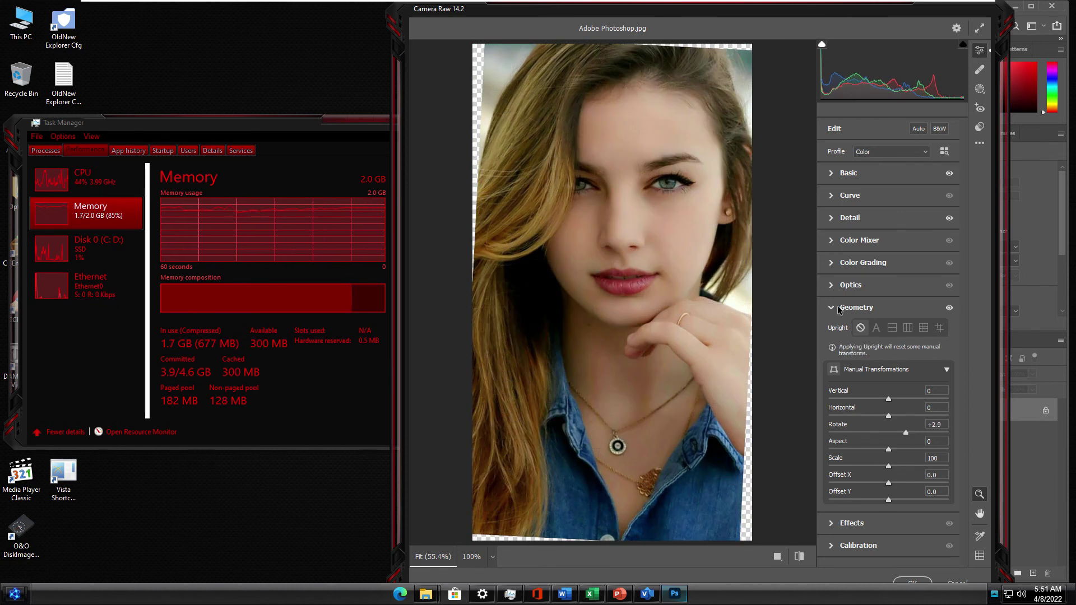
Step: Set the portrait's optics Distortion to -7
left_click(833, 287)
left_click_drag(886, 315, 882, 315)
left_click(930, 304)
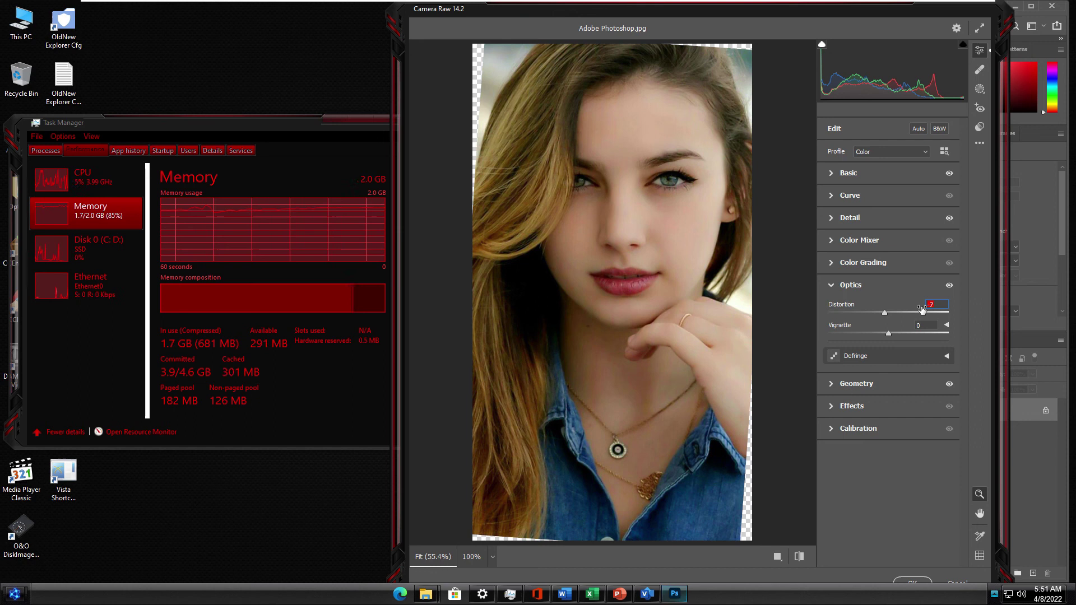
Step: Shift the portrait's Color Mixer hues to Reds -7 and Oranges +29
left_click(849, 241)
left_click_drag(857, 307, 907, 319)
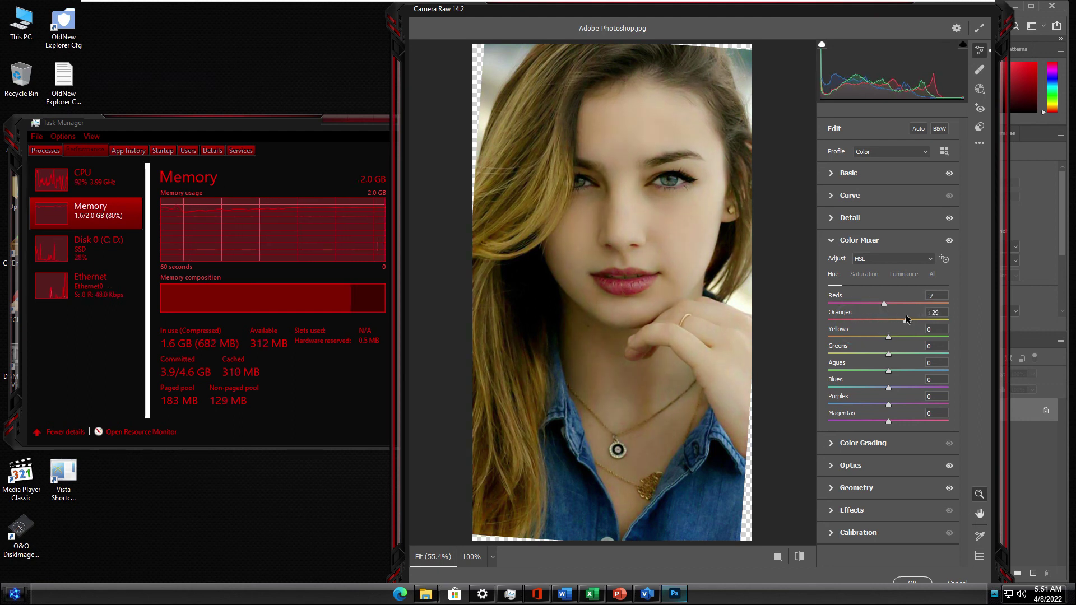
Step: Set the portrait's Basic tones to Shadows +31, Whites +50 and Blacks -14, and apply the Camera Raw filter
left_click(847, 174)
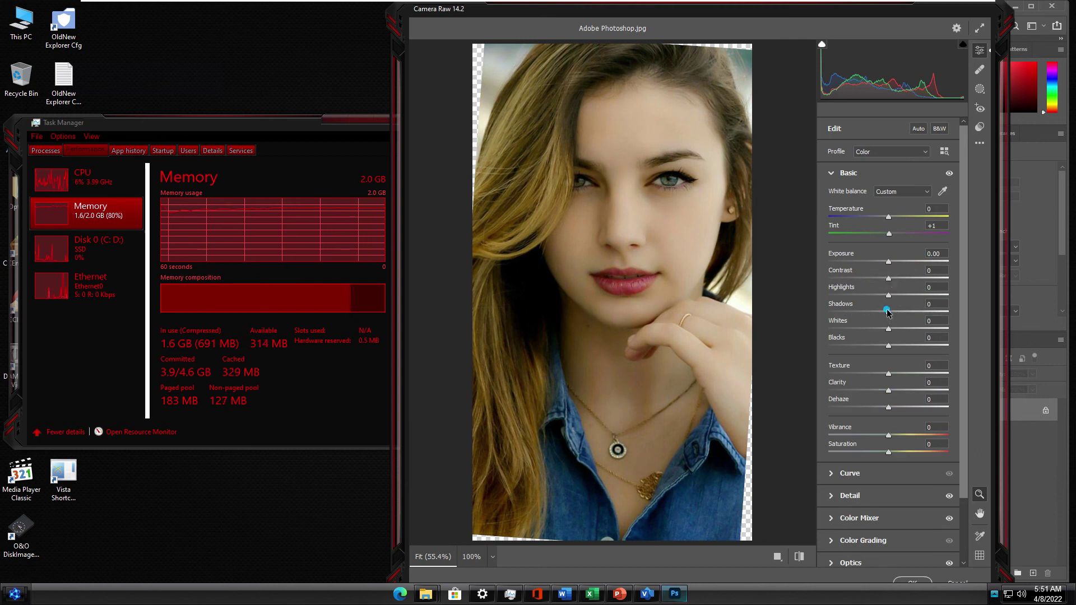
left_click_drag(889, 312, 884, 347)
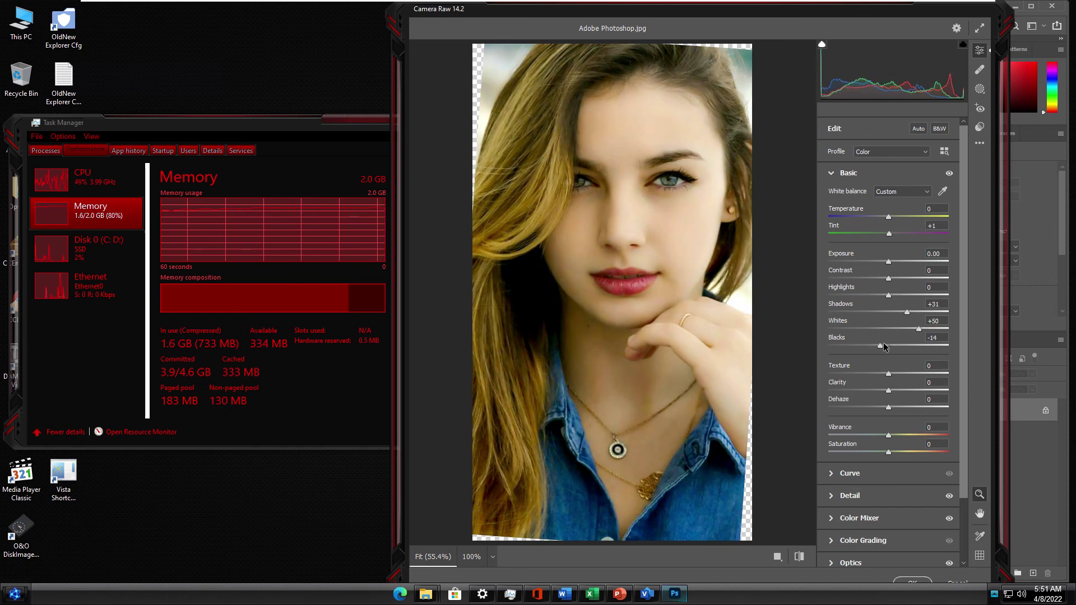
left_click(908, 583)
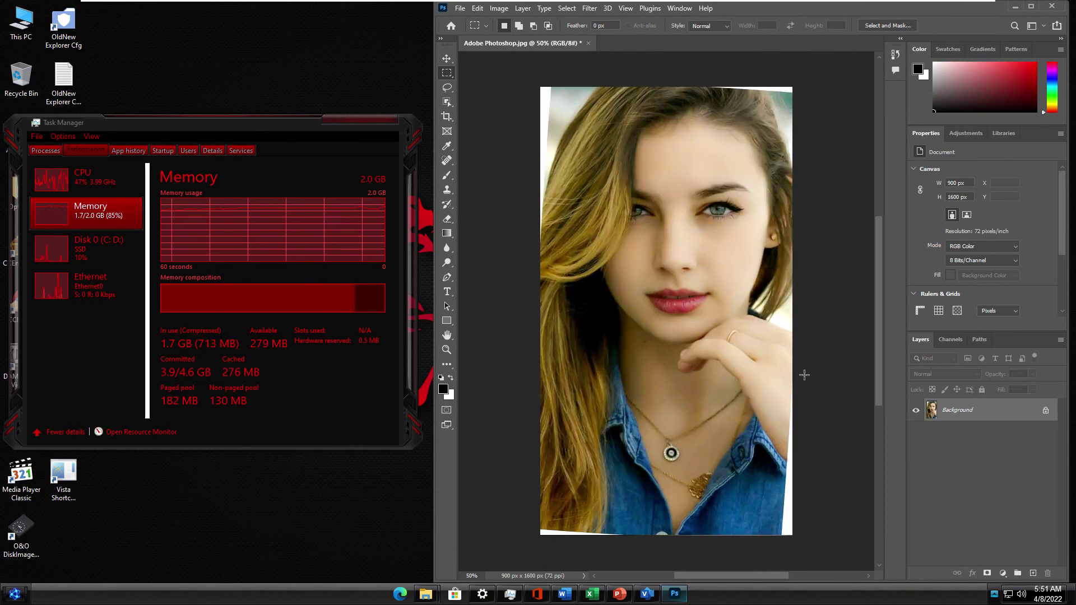
Step: Save a copy of the portrait to Downloads as the JPEG "Adobe Photoshop copy" with quality 8 and Progressive format
key("alt+ctrl+s")
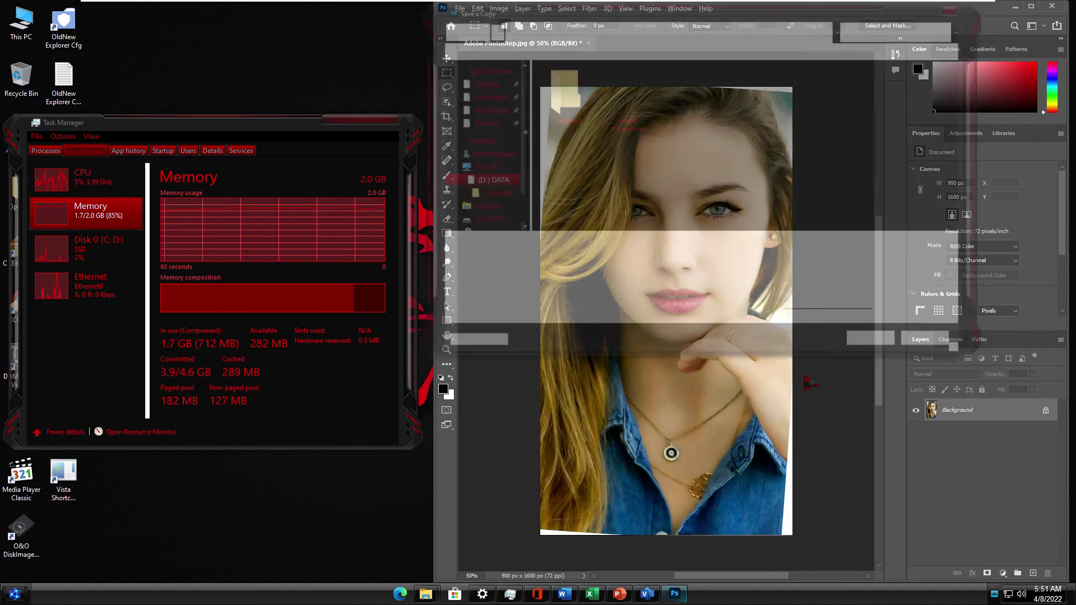
scroll(482, 140, "up", 2)
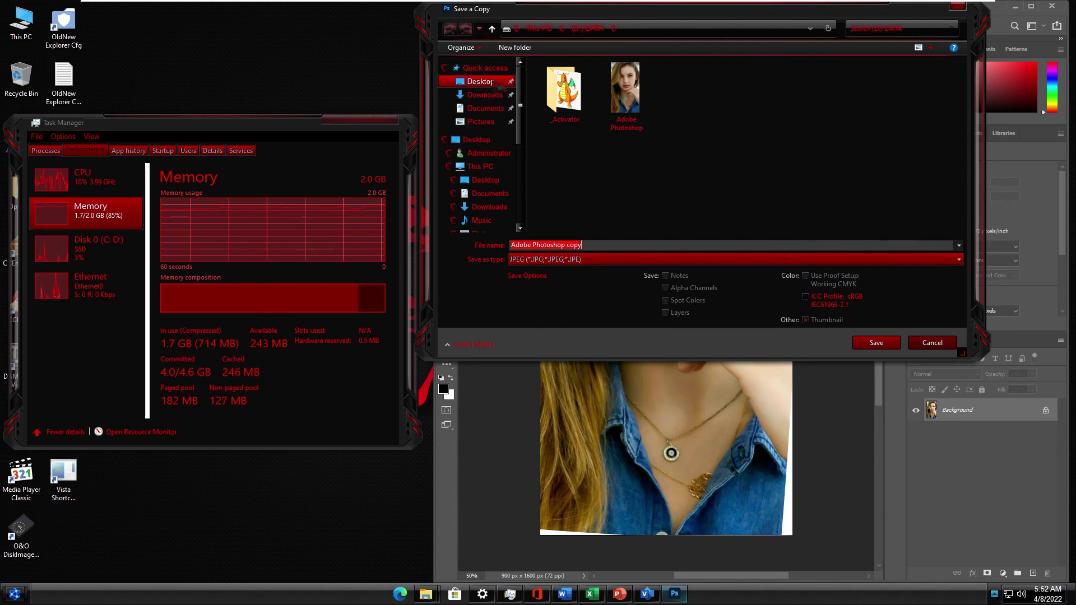
left_click(484, 94)
left_click(861, 344)
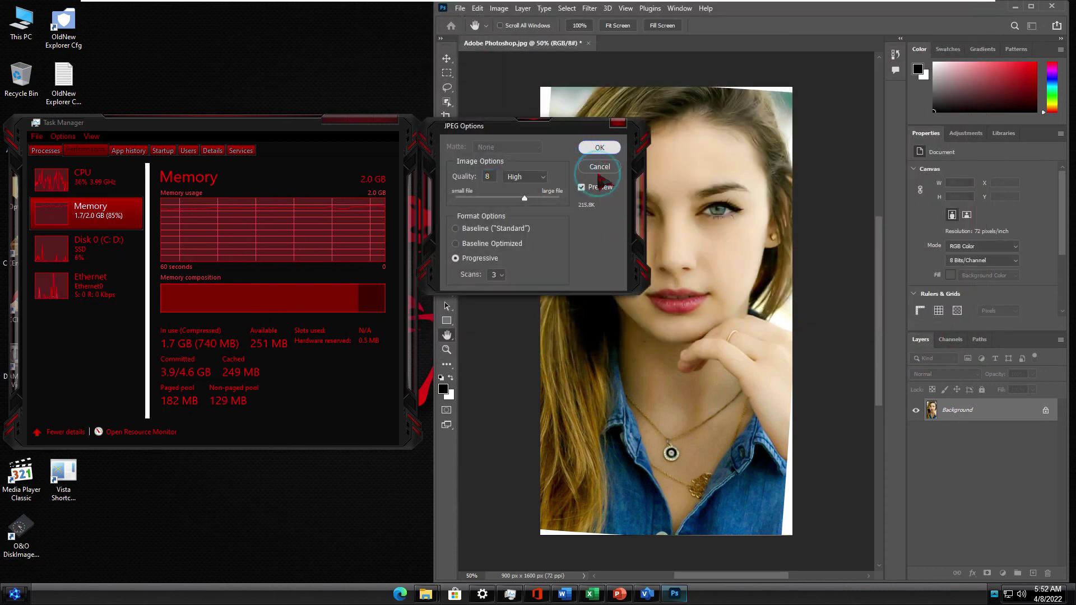
left_click(599, 168)
Step: Switch to File Explorer, view "Adobe Photoshop copy" from the Downloads folder in Photos, and minimize the viewer
mouse_move(426, 594)
left_click(361, 530)
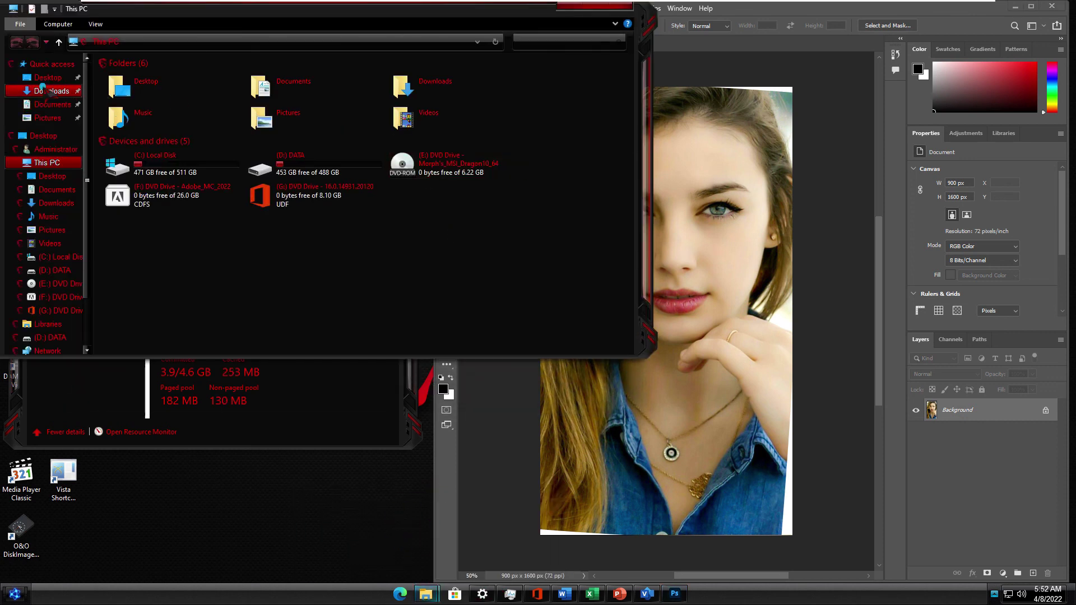
left_click(43, 90)
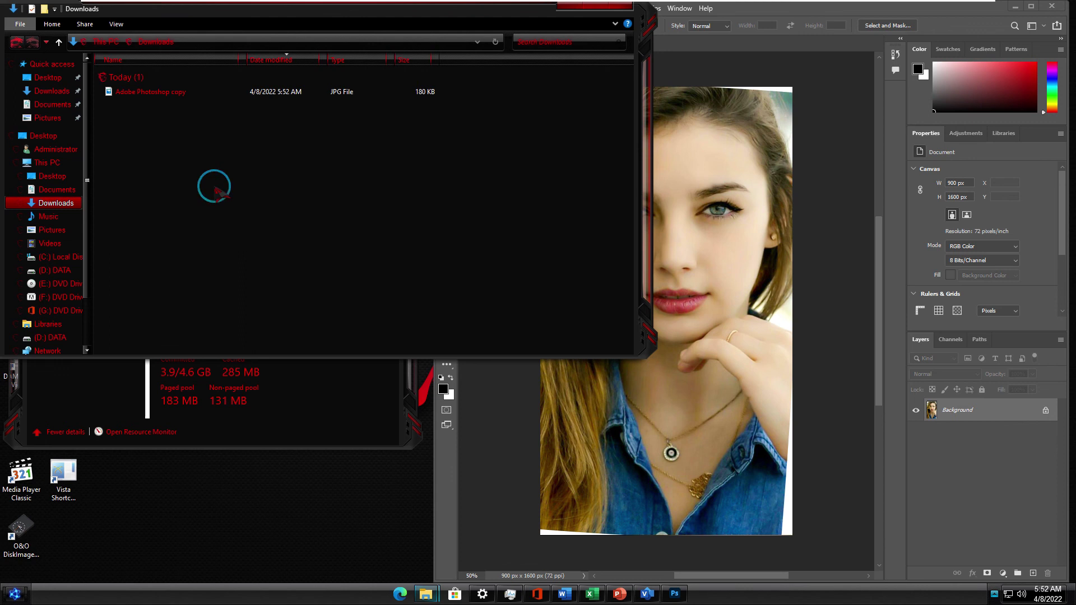
double_click(132, 101)
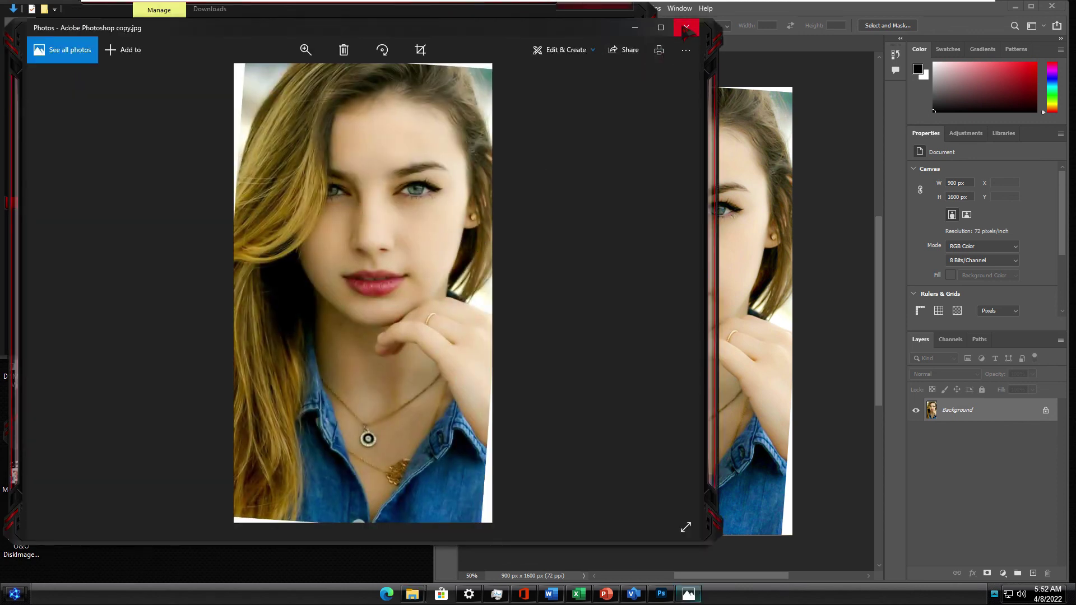
left_click(635, 26)
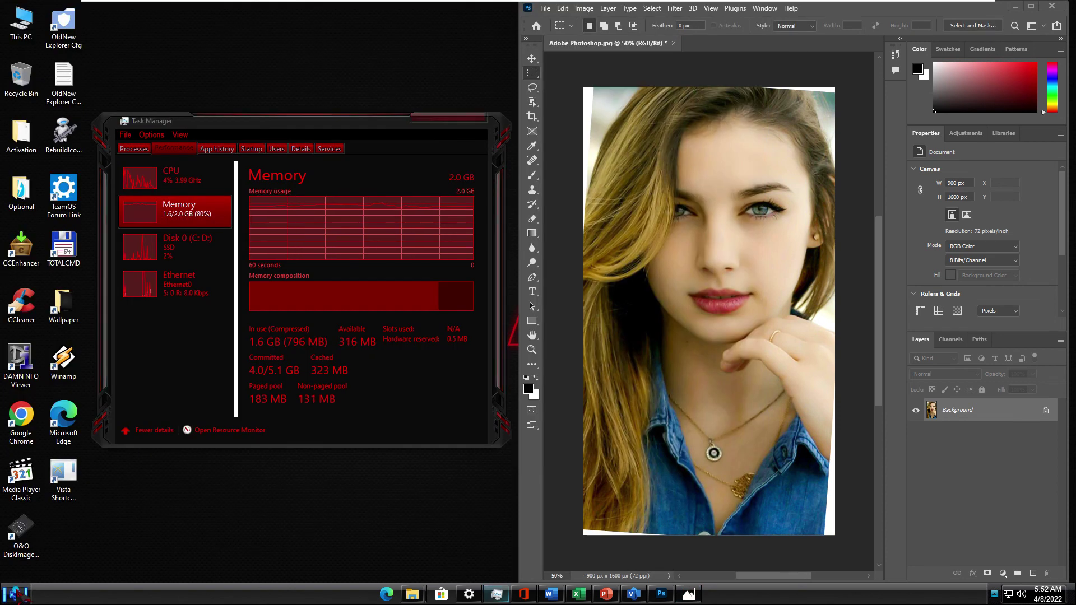
Step: Shut down the Windows virtual machine
left_click(15, 593)
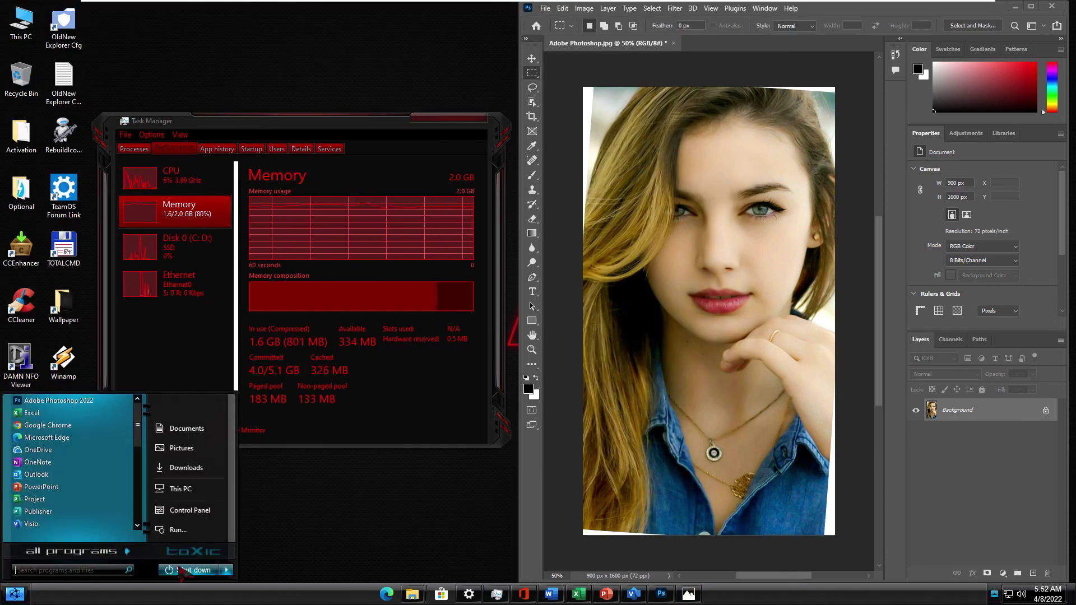
left_click(180, 571)
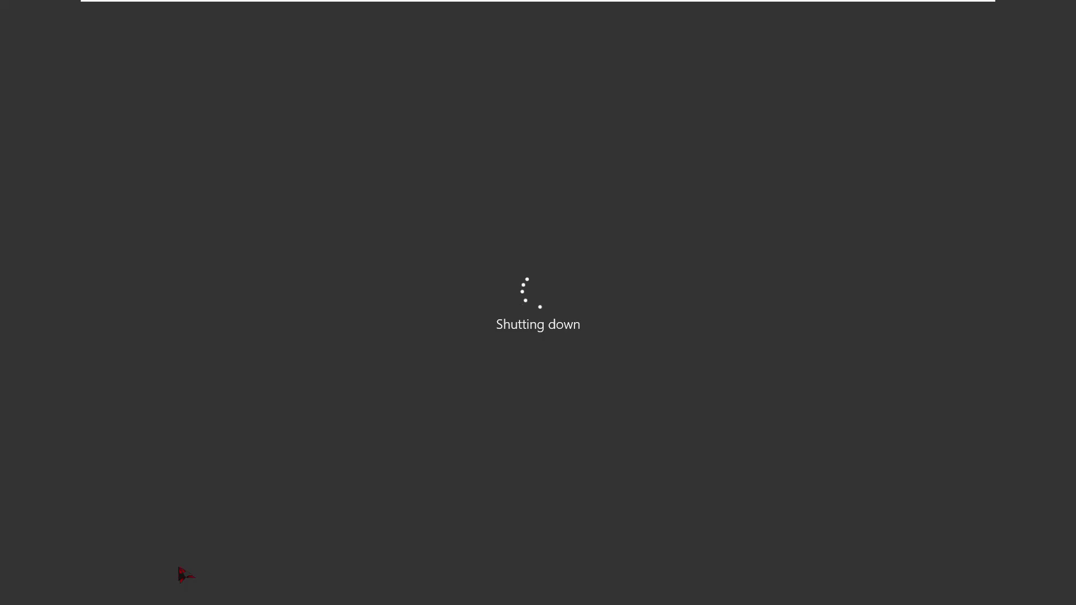